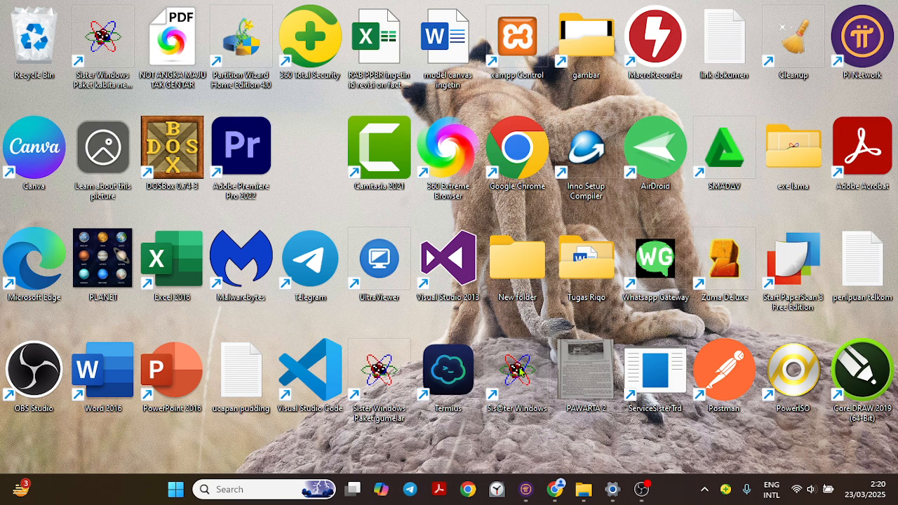
- Launch Sis@ter Windows and log in as ADMIN with the account password
{"action": "double_click", "coordinate": [523, 372]}
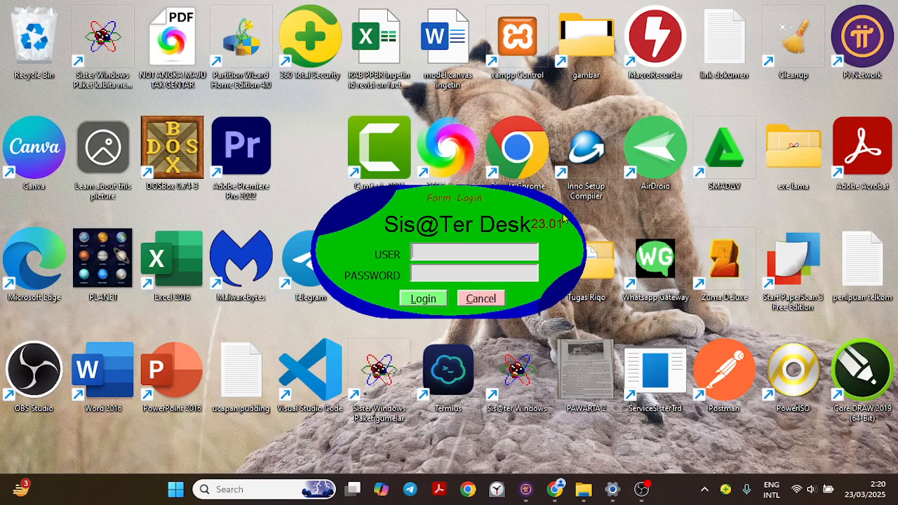
{"action": "type", "text": "ADMIN"}
{"action": "key", "text": "Tab"}
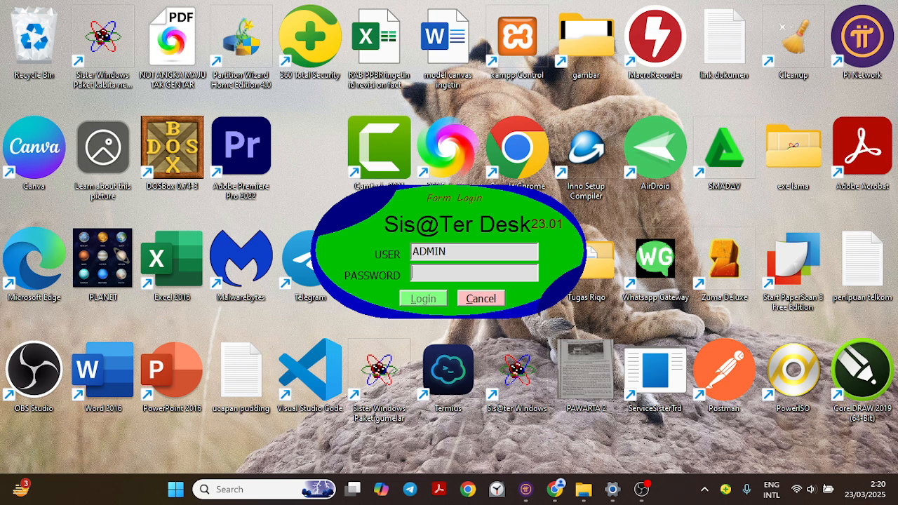
{"action": "type", "text": "*****"}
{"action": "key", "text": "Return"}
{"action": "key", "text": "Return"}
{"action": "type", "text": "*****"}
{"action": "key", "text": "Return"}
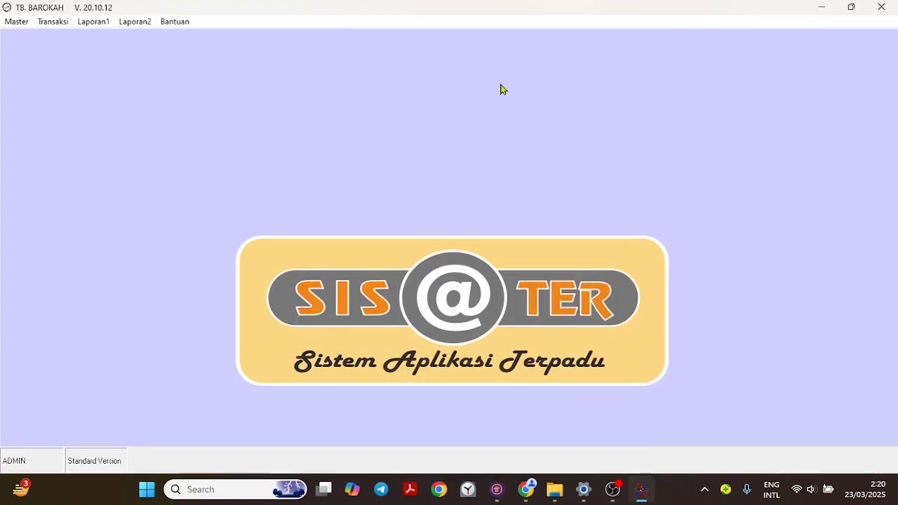
{"action": "left_click", "coordinate": [11, 25]}
{"action": "mouse_move", "coordinate": [101, 28]}
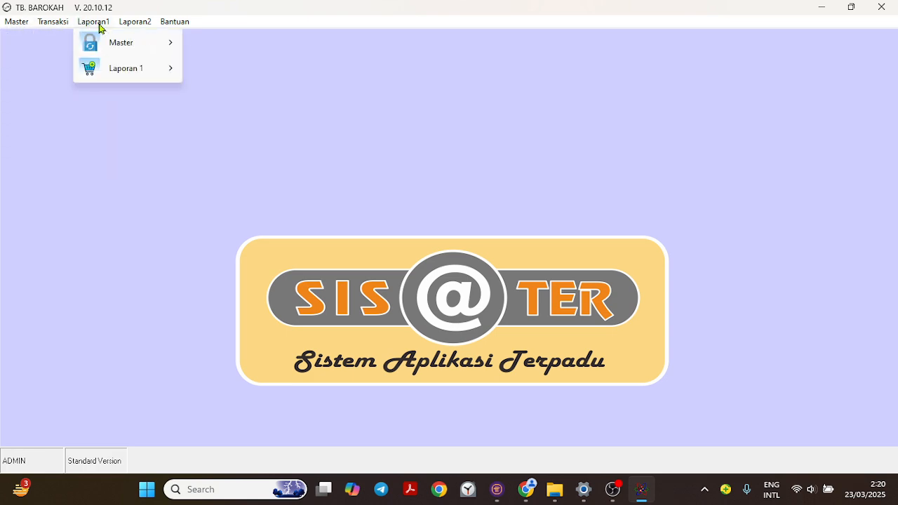
{"action": "mouse_move", "coordinate": [19, 29]}
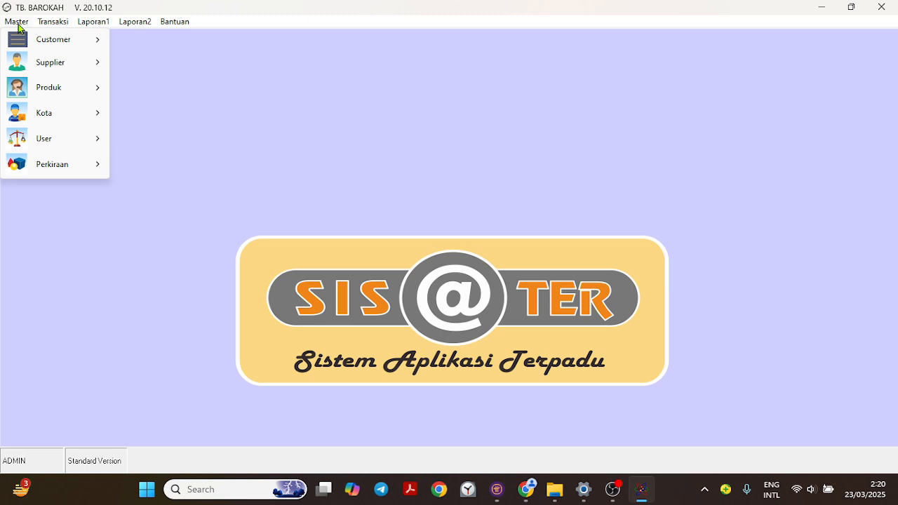
{"action": "mouse_move", "coordinate": [36, 70]}
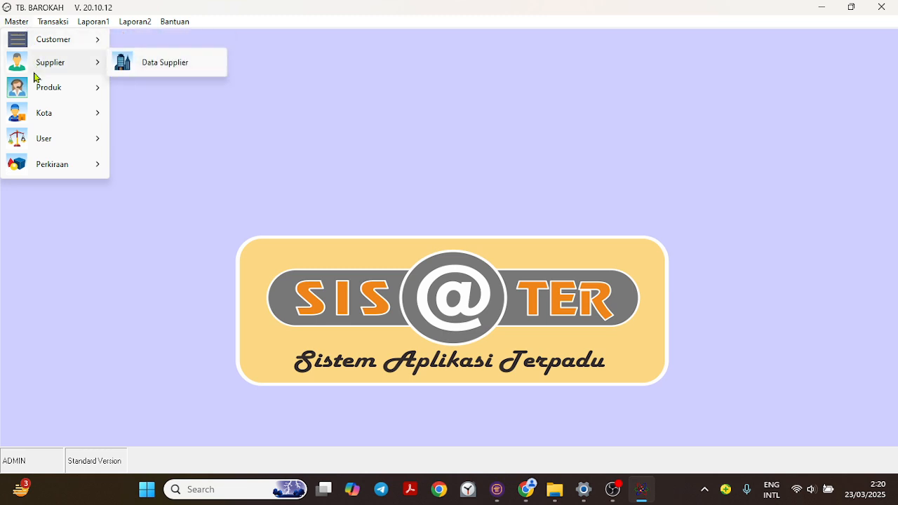
{"action": "mouse_move", "coordinate": [50, 23]}
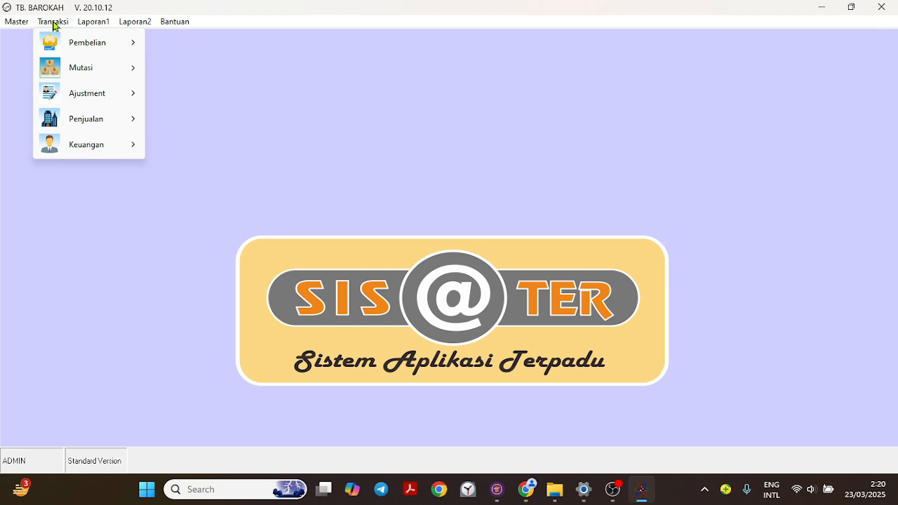
{"action": "mouse_move", "coordinate": [107, 70]}
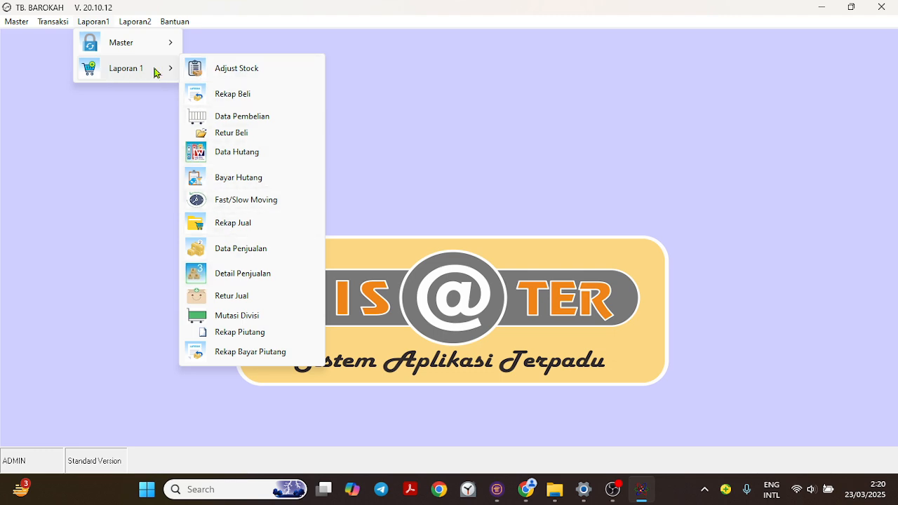
{"action": "mouse_move", "coordinate": [149, 23]}
{"action": "mouse_move", "coordinate": [151, 46]}
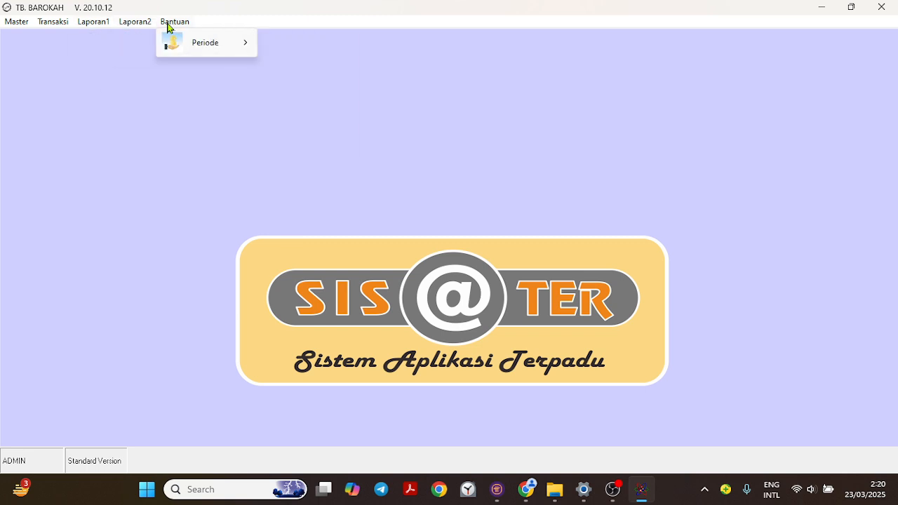
{"action": "mouse_move", "coordinate": [186, 43]}
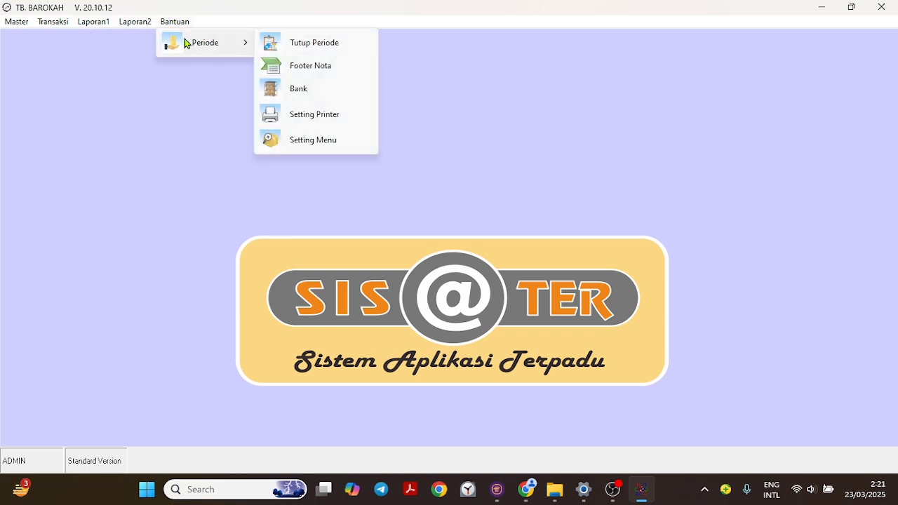
{"action": "left_click", "coordinate": [168, 22]}
- Open the customer master data form and load the list of existing customers
{"action": "left_click", "coordinate": [23, 23]}
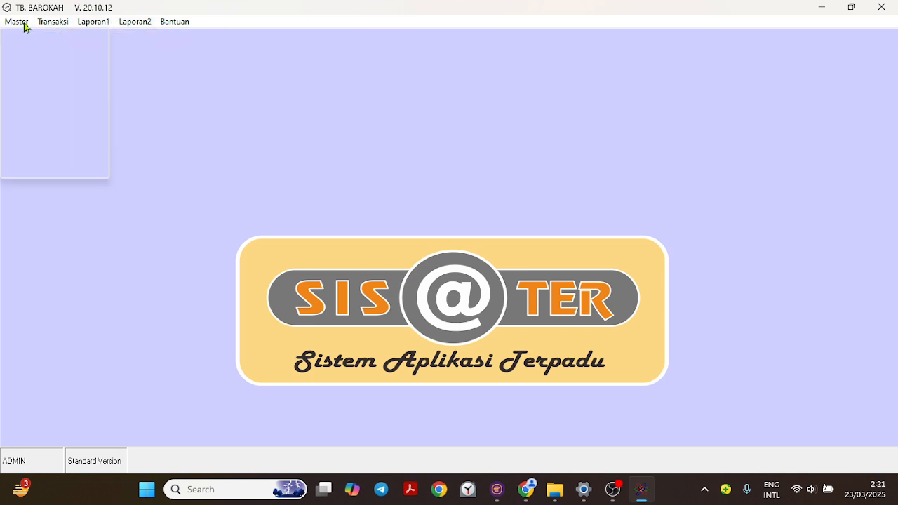
{"action": "mouse_move", "coordinate": [19, 42]}
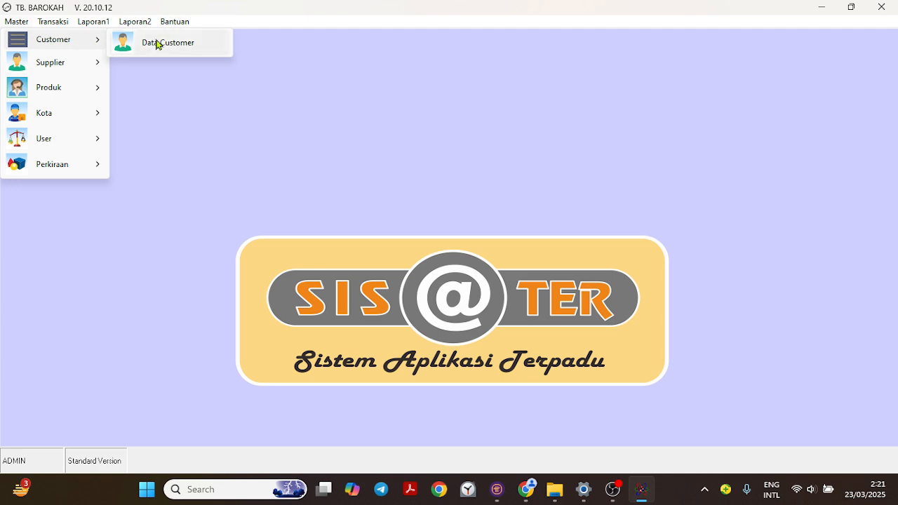
{"action": "left_click", "coordinate": [159, 44]}
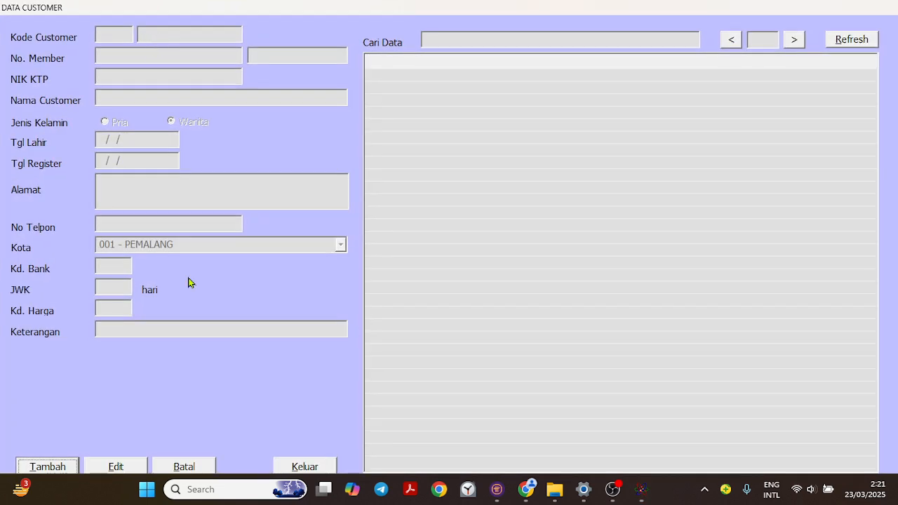
{"action": "left_click", "coordinate": [853, 42]}
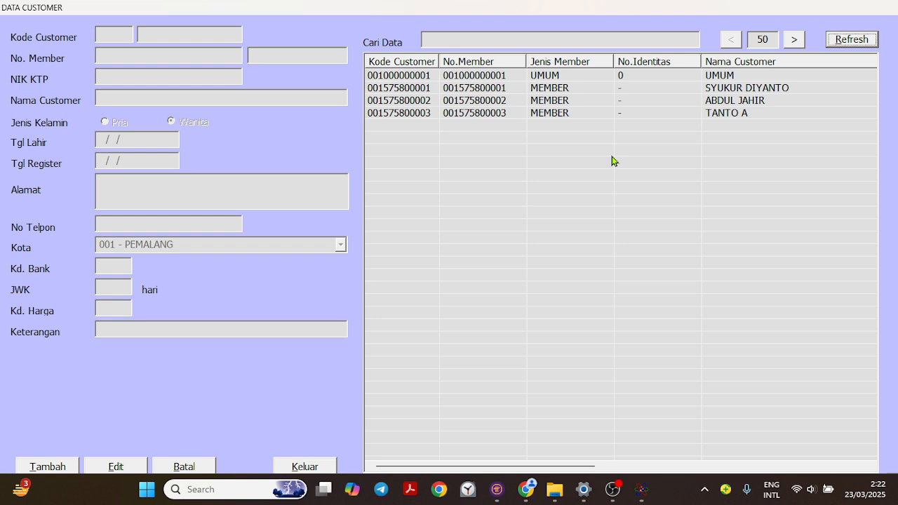
- Start a new customer record of type MEMBER, enter the customer's name and set the gender to Wanita
{"action": "left_click", "coordinate": [52, 467]}
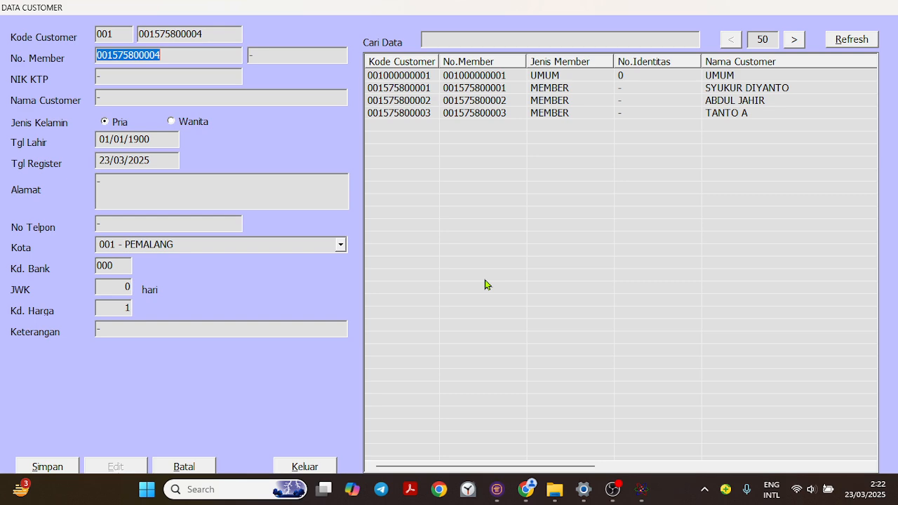
{"action": "key", "text": "Return"}
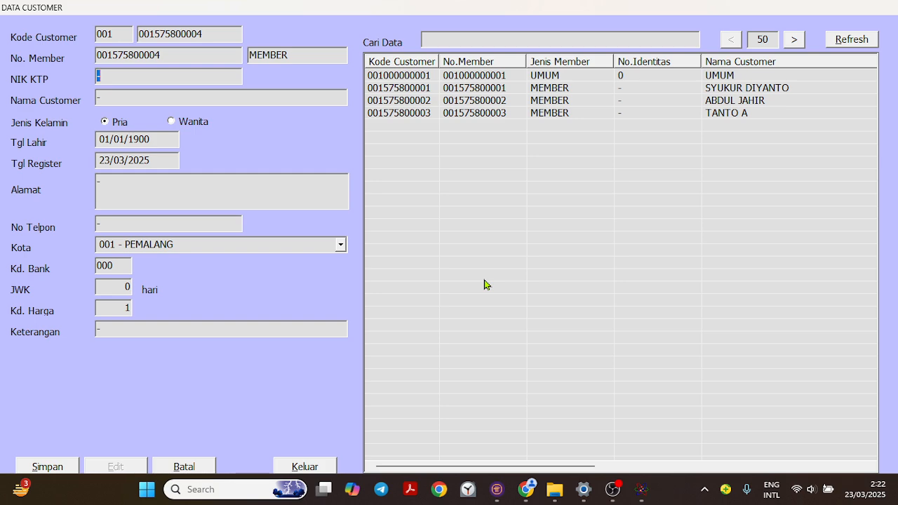
{"action": "key", "text": "Return"}
{"action": "type", "text": "wi"}
{"action": "key", "text": "BackSpace"}
{"action": "key", "text": "BackSpace"}
{"action": "type", "text": "LATIFAH"}
{"action": "key", "text": "Return"}
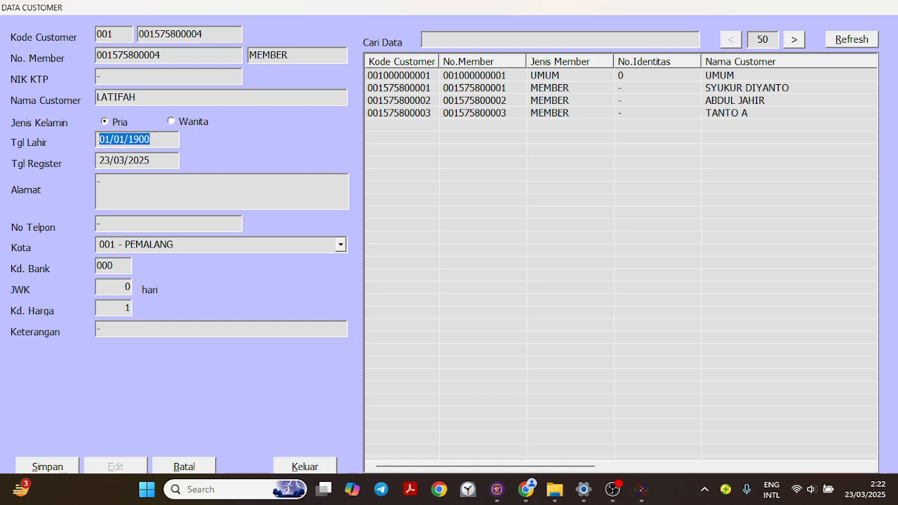
{"action": "left_click", "coordinate": [175, 122]}
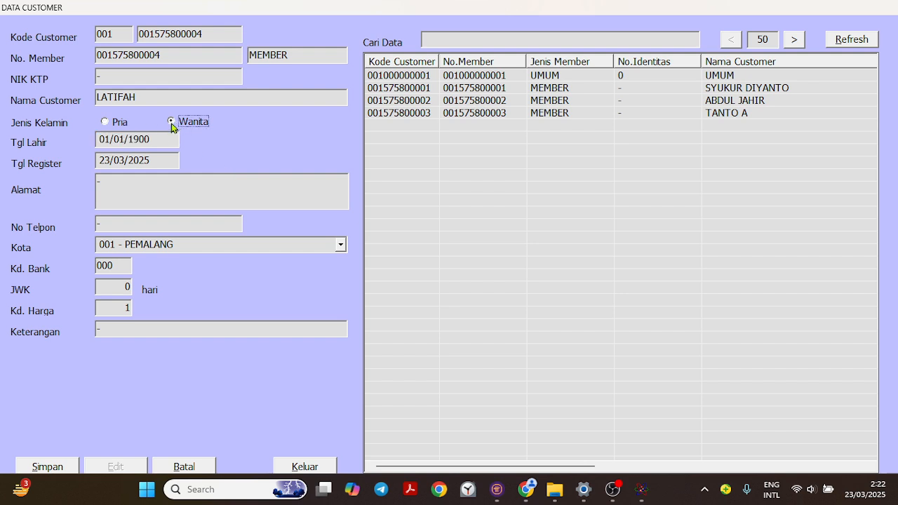
- Fill in the new customer's street address and phone number
{"action": "left_click", "coordinate": [148, 181]}
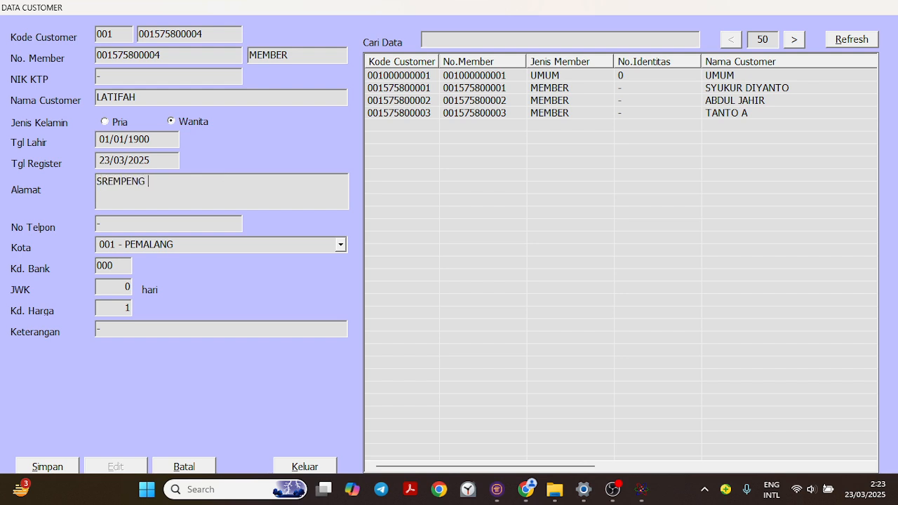
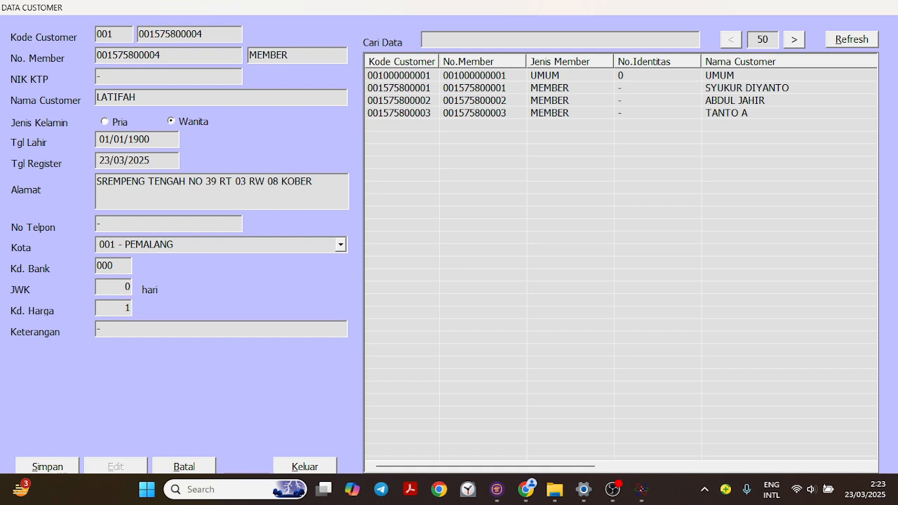
{"action": "left_click", "coordinate": [141, 224]}
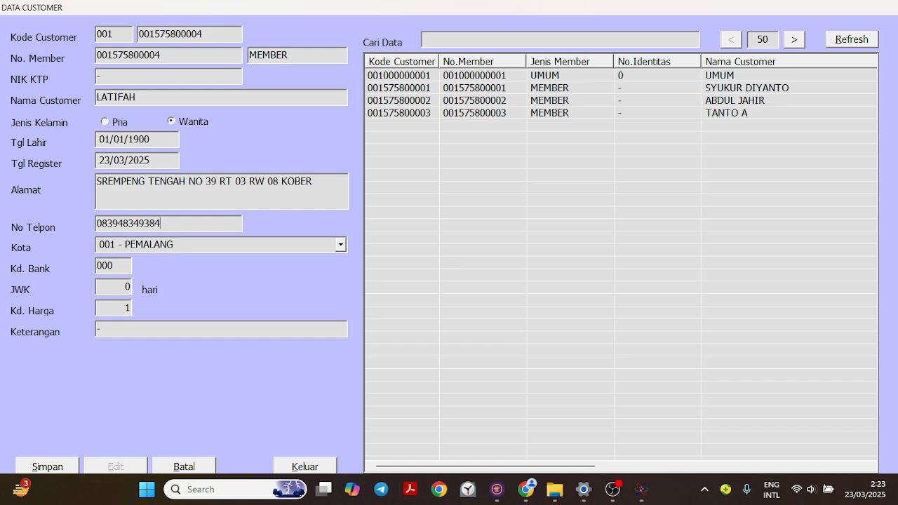
- Set the new customer's city to 012 - PURWOKERTO
{"action": "left_click", "coordinate": [303, 244]}
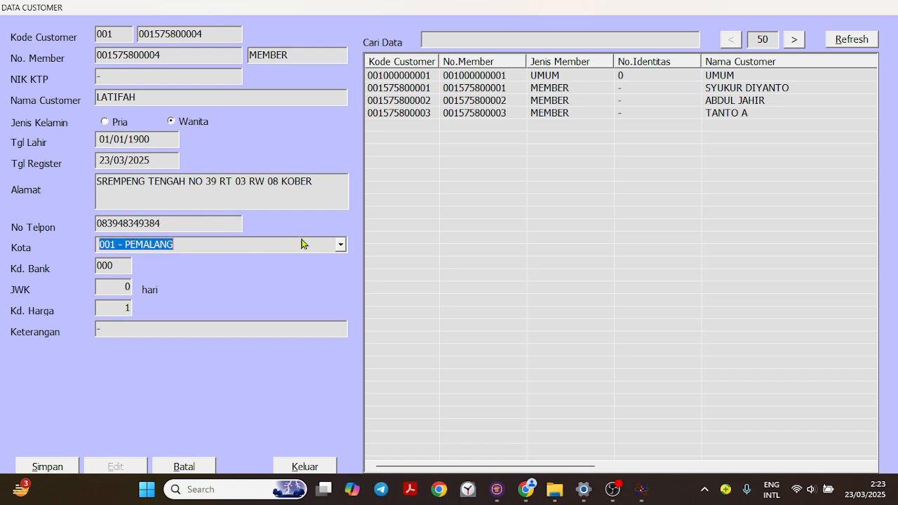
{"action": "left_click", "coordinate": [341, 245]}
{"action": "scroll", "coordinate": [253, 298], "scroll_direction": "down", "scroll_amount": 2}
{"action": "scroll", "coordinate": [247, 307], "scroll_direction": "down", "scroll_amount": 1}
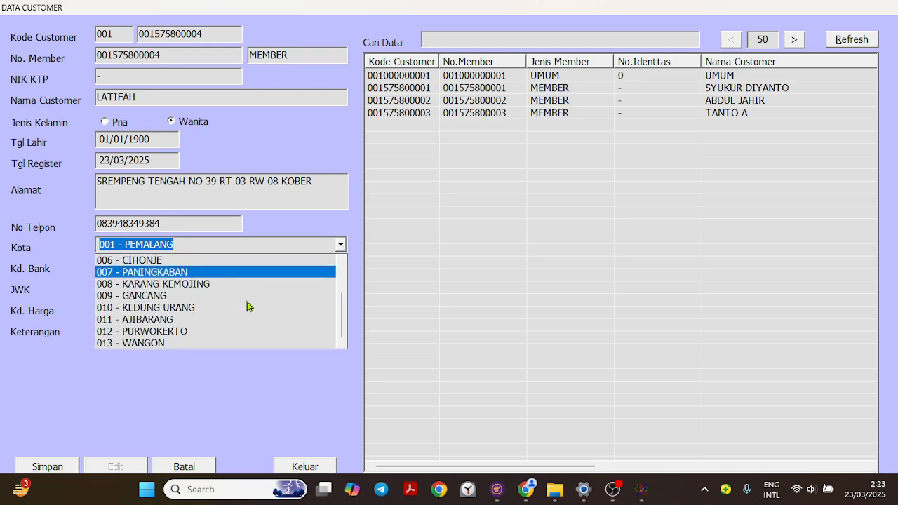
{"action": "left_click", "coordinate": [184, 333]}
- Set the customer's JWK to 7 days and Kd. Harga to 3, and enter MEMBER KHUSUS as the Keterangan
{"action": "left_click", "coordinate": [121, 266]}
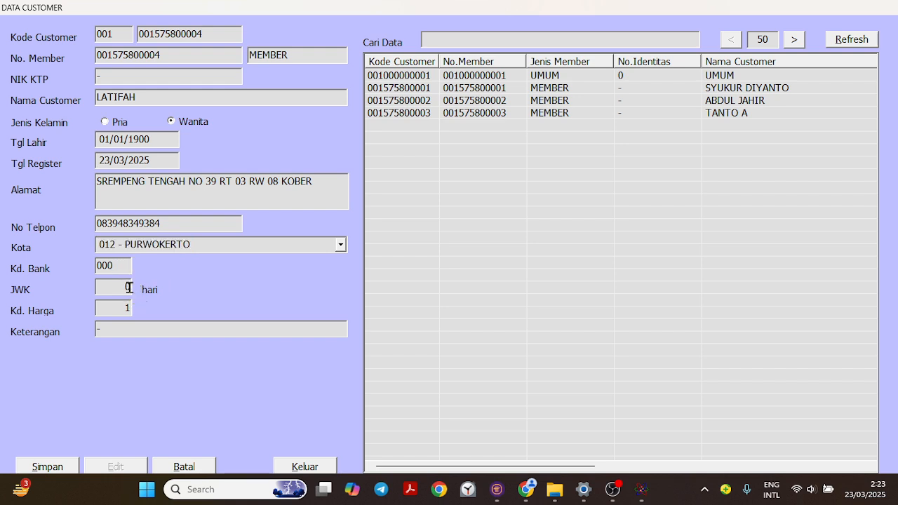
{"action": "key", "text": "Tab"}
{"action": "type", "text": "7"}
{"action": "key", "text": "Tab"}
{"action": "type", "text": "3"}
{"action": "key", "text": "Tab"}
{"action": "type", "text": "MEMBER KHU"}
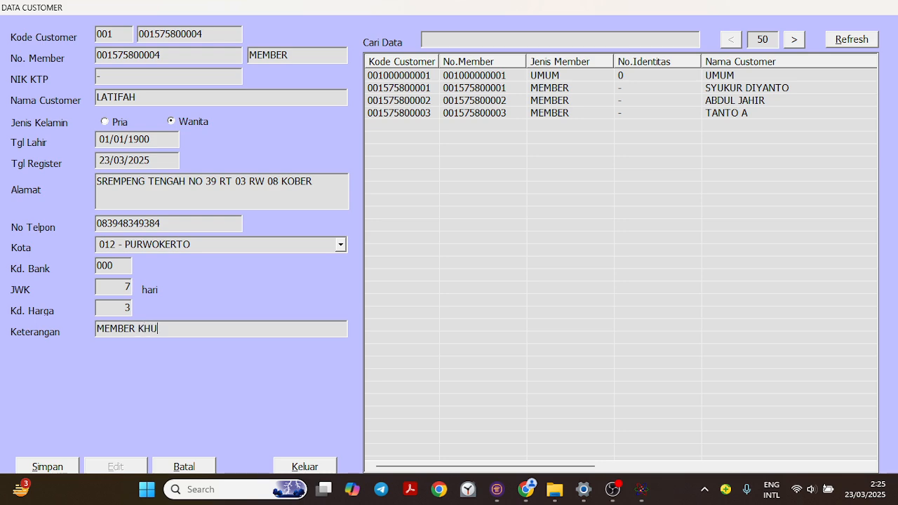
{"action": "type", "text": "SUS"}
- Save the new customer record and refresh the customer list
{"action": "left_click", "coordinate": [53, 469]}
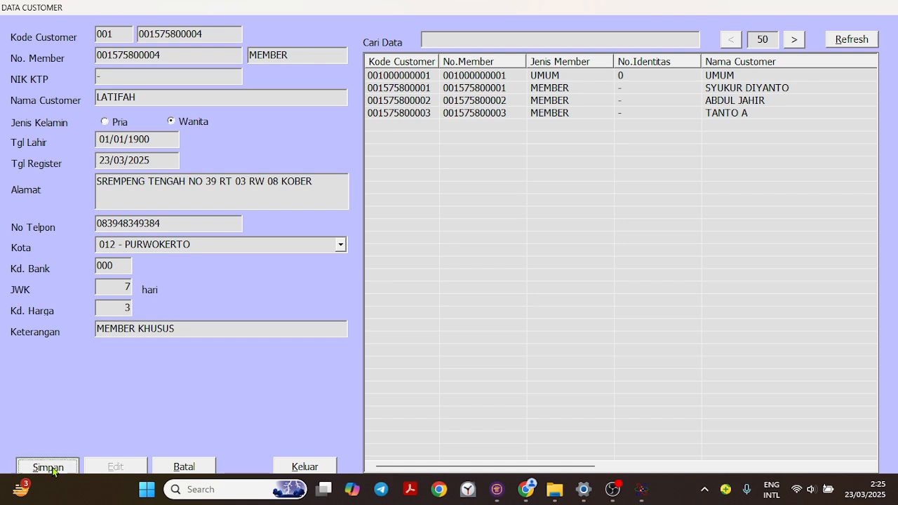
{"action": "left_click", "coordinate": [437, 281]}
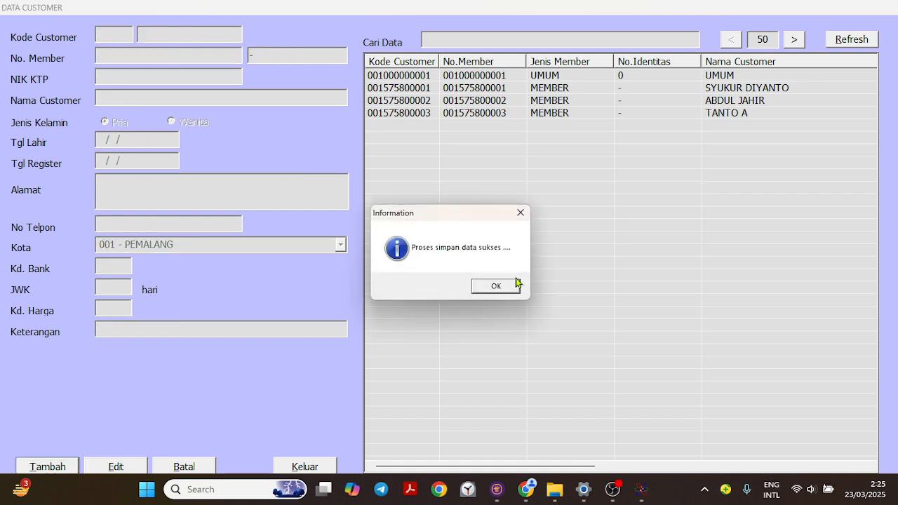
{"action": "key", "text": "Return"}
{"action": "left_click", "coordinate": [854, 40]}
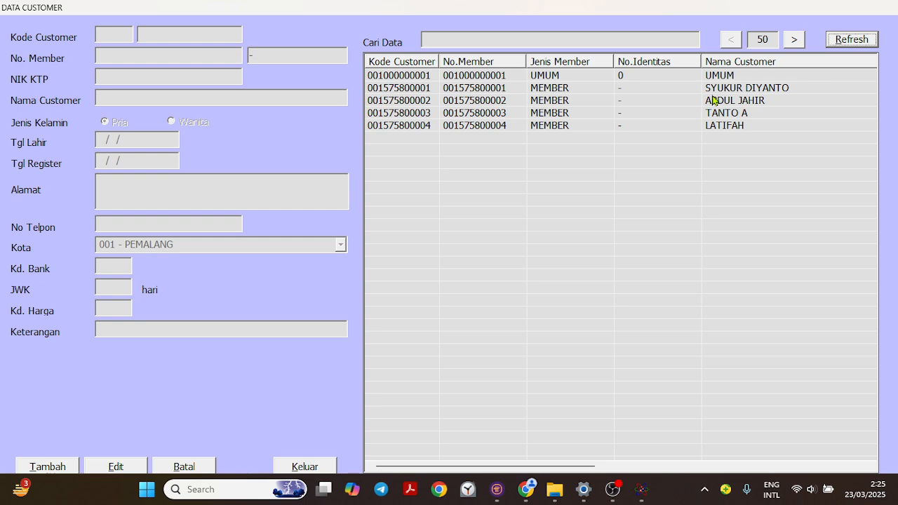
- Review the stored details of the new customer and the other members, comparing their Kd. Harga and JWK values
{"action": "left_click", "coordinate": [725, 127]}
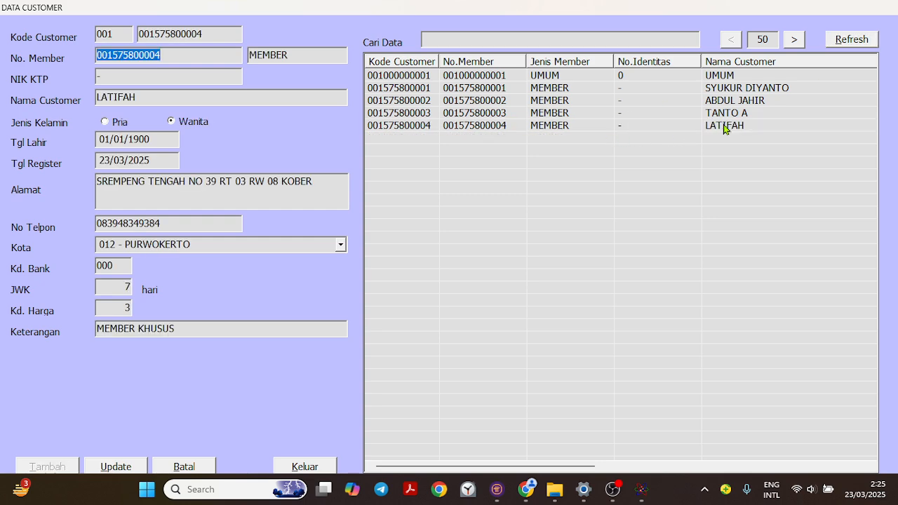
{"action": "left_click", "coordinate": [736, 102]}
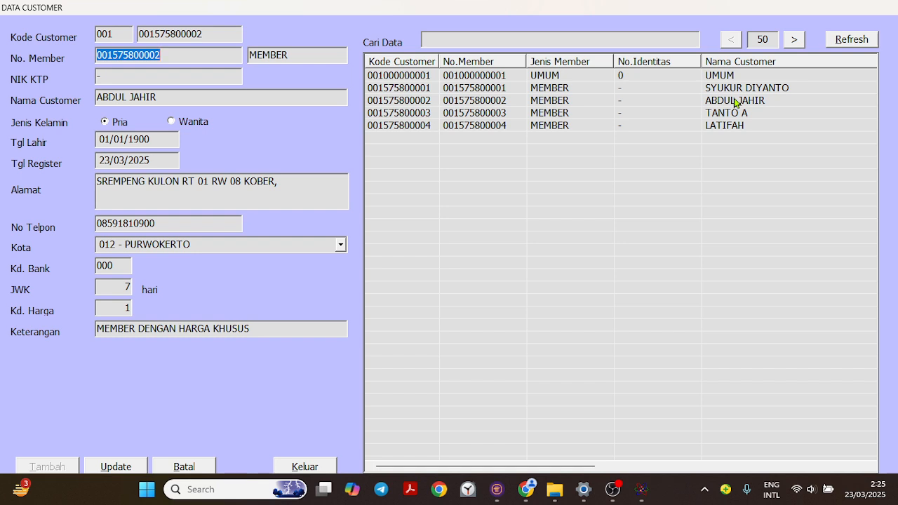
{"action": "left_click", "coordinate": [563, 89]}
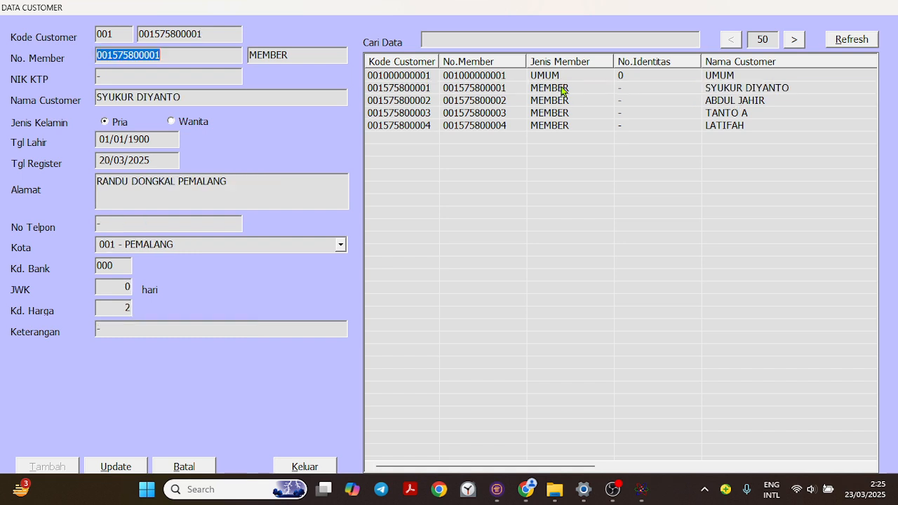
{"action": "left_click", "coordinate": [727, 86]}
{"action": "left_click", "coordinate": [481, 99]}
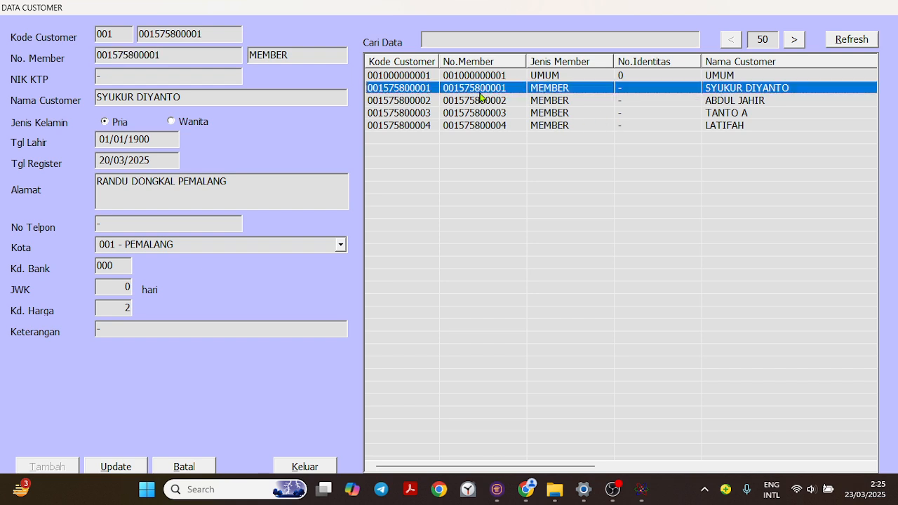
{"action": "left_click", "coordinate": [481, 116]}
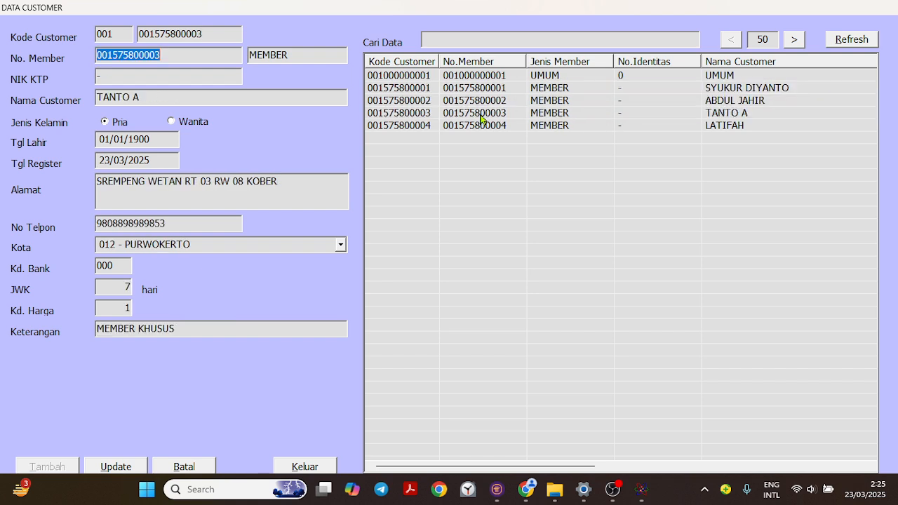
{"action": "left_click", "coordinate": [481, 127]}
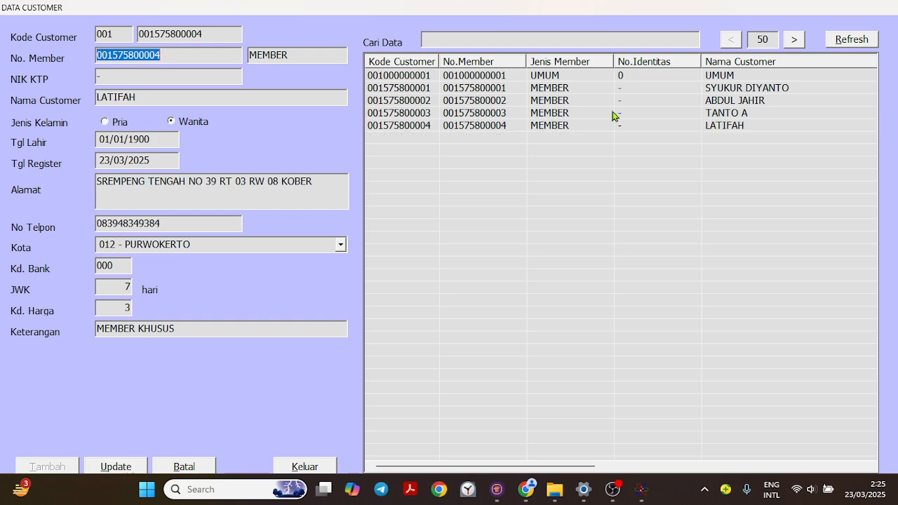
- Append 1 to the newly added member's customer name, save the update and refresh the customer list
{"action": "left_click", "coordinate": [714, 127]}
{"action": "left_click", "coordinate": [185, 93]}
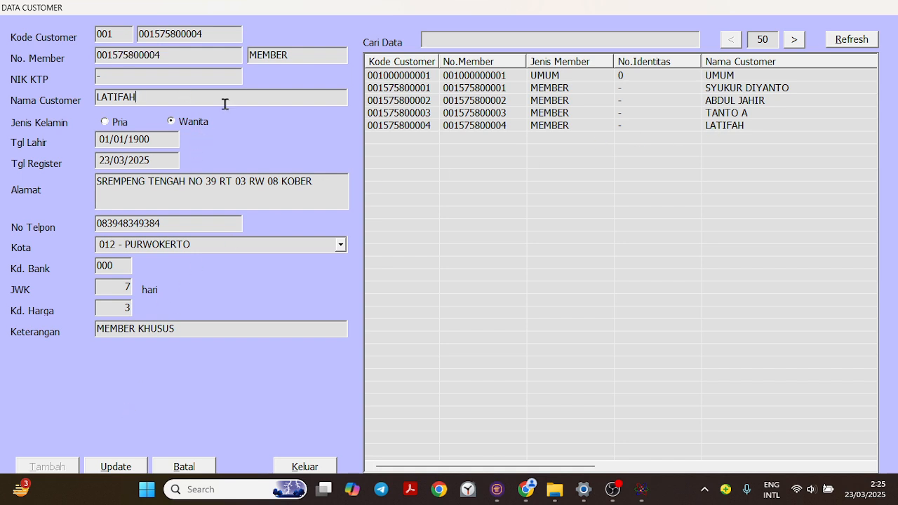
{"action": "type", "text": "1"}
{"action": "left_click", "coordinate": [135, 467]}
{"action": "left_click", "coordinate": [117, 461]}
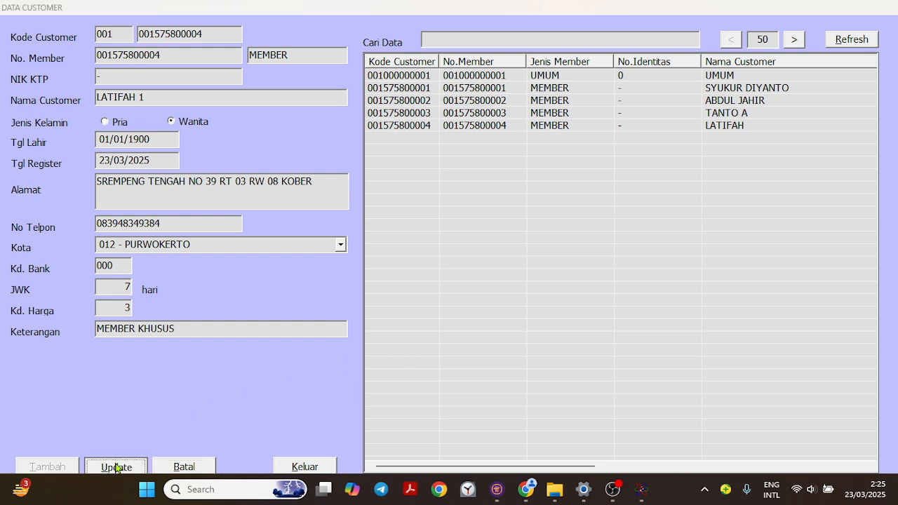
{"action": "left_click", "coordinate": [429, 280]}
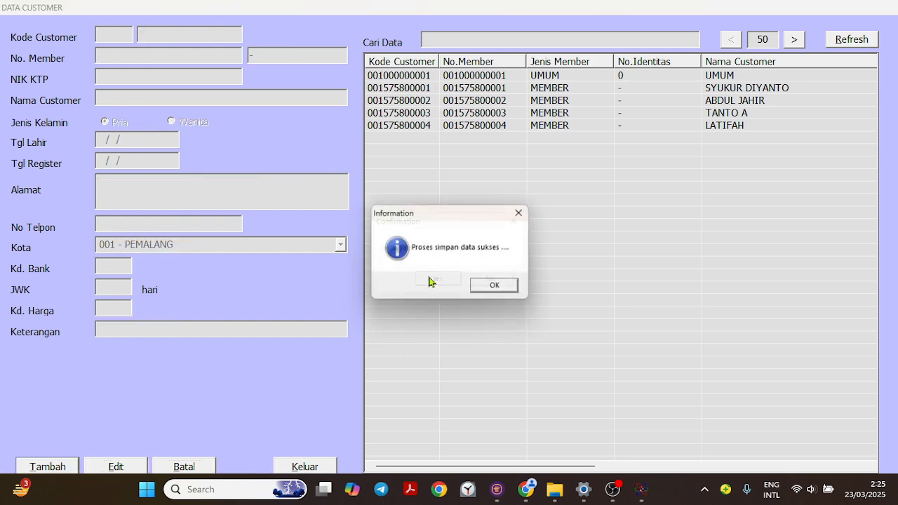
{"action": "left_click", "coordinate": [492, 285]}
{"action": "left_click", "coordinate": [852, 41]}
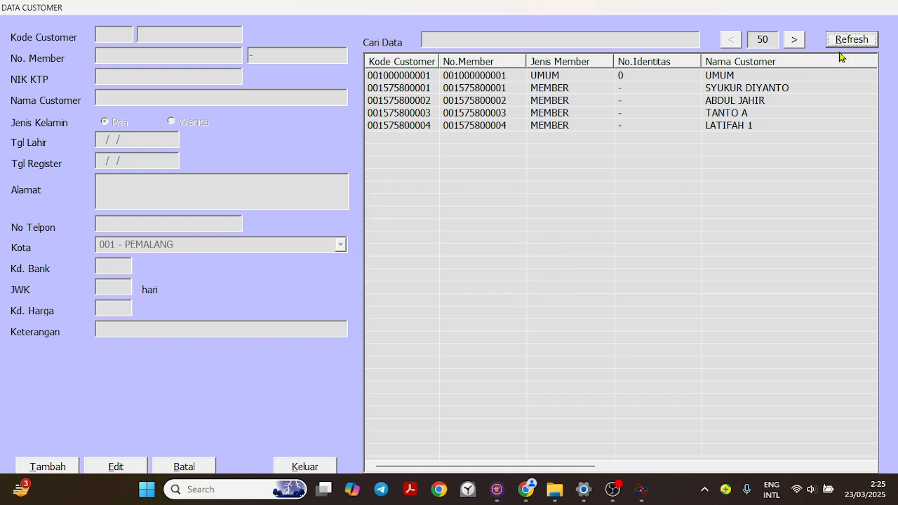
{"action": "double_click", "coordinate": [730, 89]}
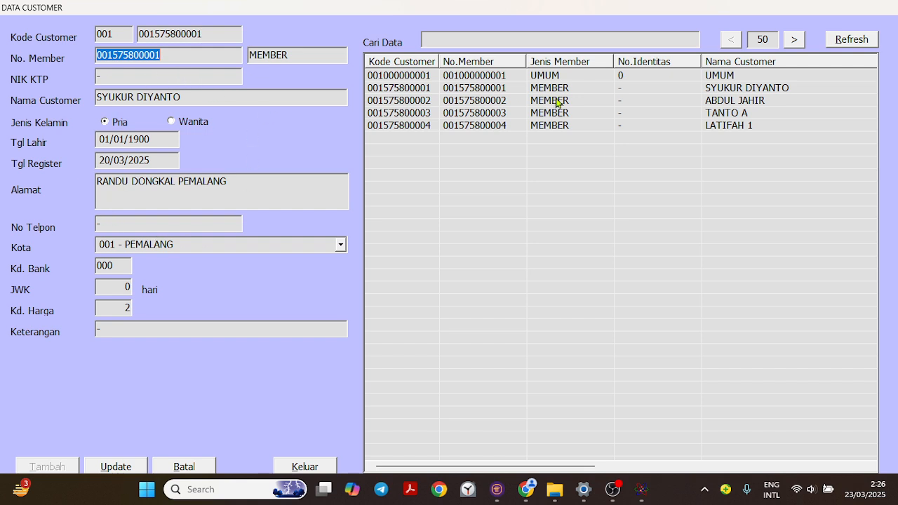
{"action": "left_click", "coordinate": [194, 467]}
{"action": "left_click", "coordinate": [302, 467]}
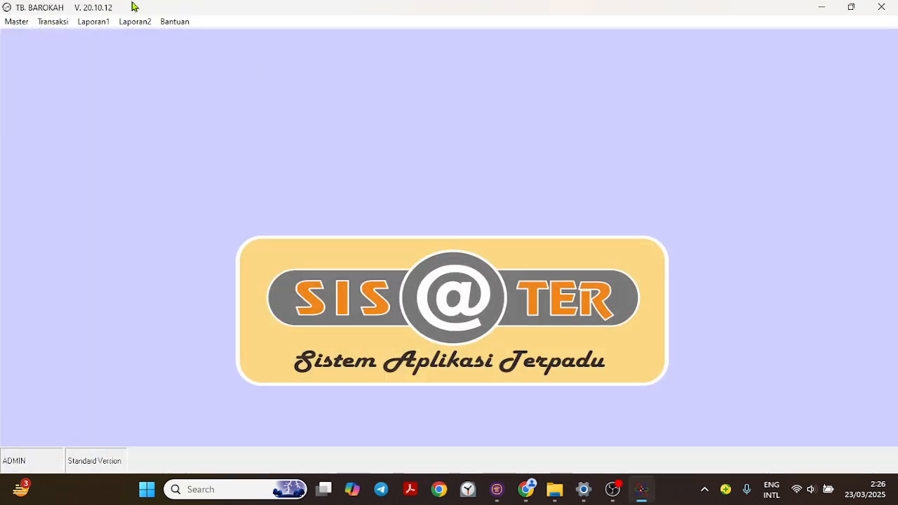
- Open the supplier master data and refresh the supplier list
{"action": "left_click", "coordinate": [13, 22]}
{"action": "mouse_move", "coordinate": [62, 46]}
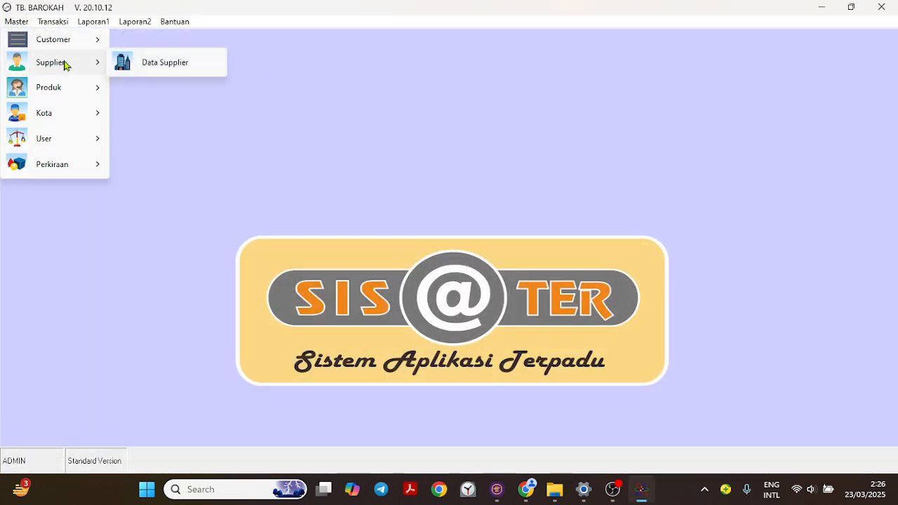
{"action": "mouse_move", "coordinate": [59, 70]}
{"action": "left_click", "coordinate": [161, 72]}
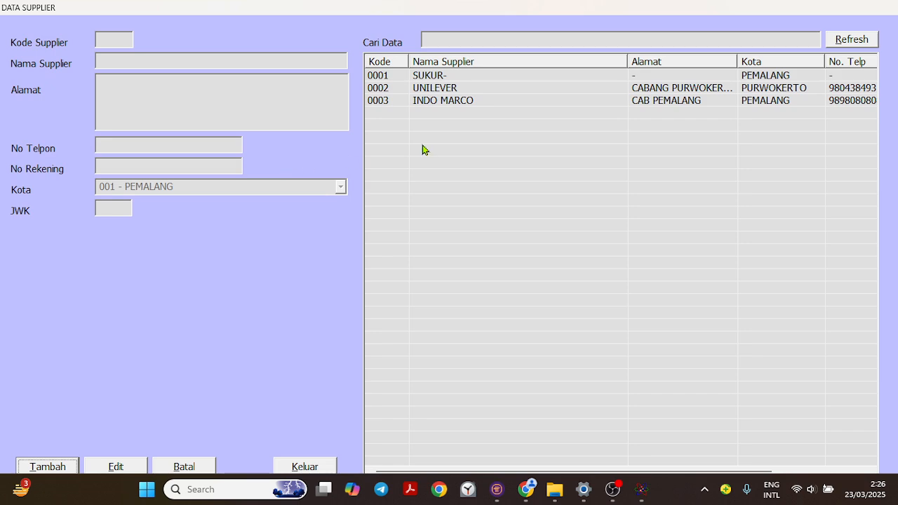
{"action": "left_click", "coordinate": [846, 44]}
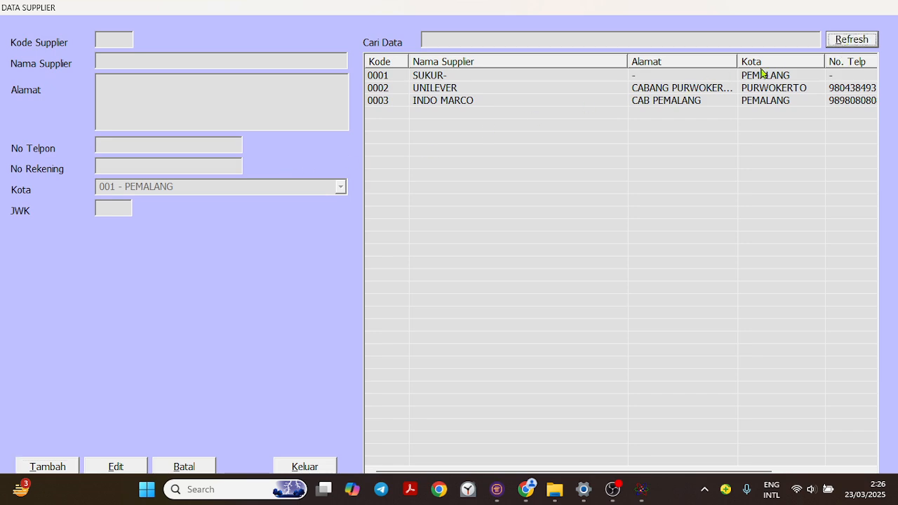
- Review the stored details of the suppliers UNILEVER and INDO MARCO, leaving their records unchanged
{"action": "double_click", "coordinate": [466, 88]}
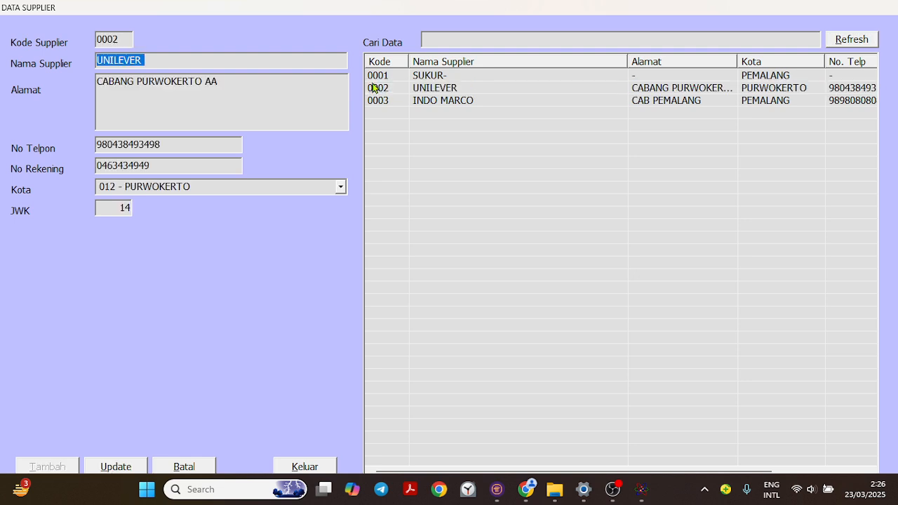
{"action": "double_click", "coordinate": [472, 102]}
{"action": "double_click", "coordinate": [473, 88]}
{"action": "double_click", "coordinate": [491, 101]}
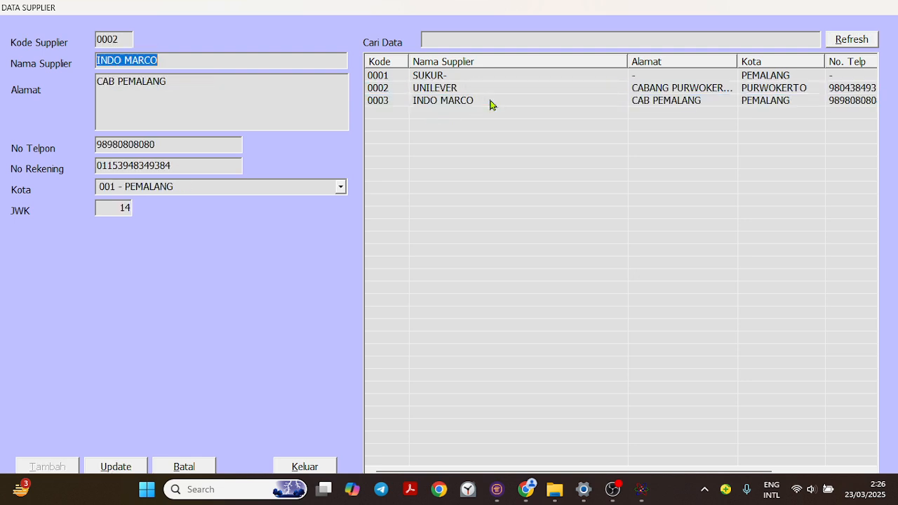
{"action": "left_click", "coordinate": [186, 466]}
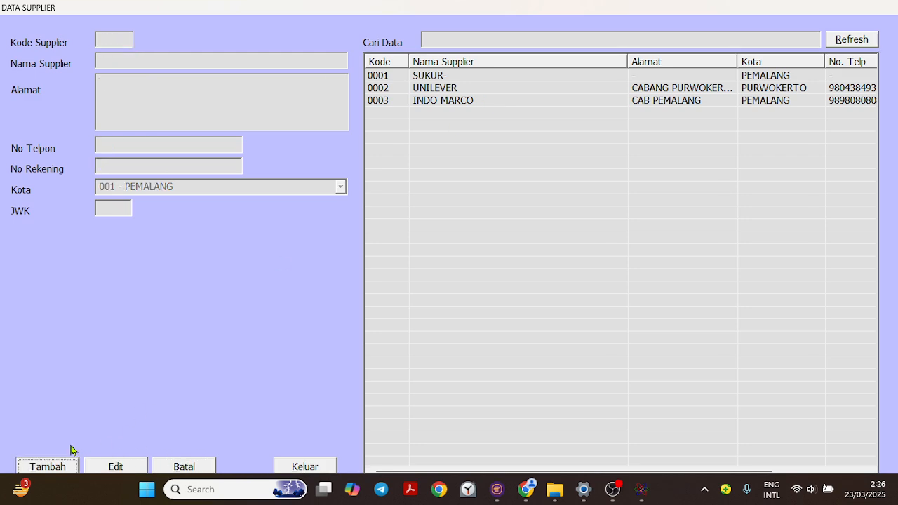
- Start a new supplier record with PT MAJU TERUS as the Nama Supplier
{"action": "left_click", "coordinate": [44, 465]}
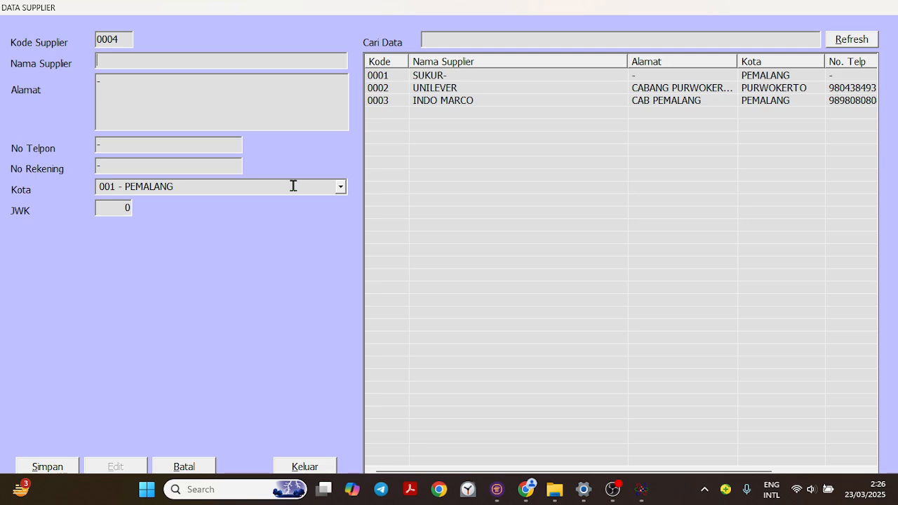
{"action": "type", "text": "DANAR"}
{"action": "key", "text": "Tab"}
{"action": "double_click", "coordinate": [169, 60]}
{"action": "type", "text": "PT MAJU TERUS"}
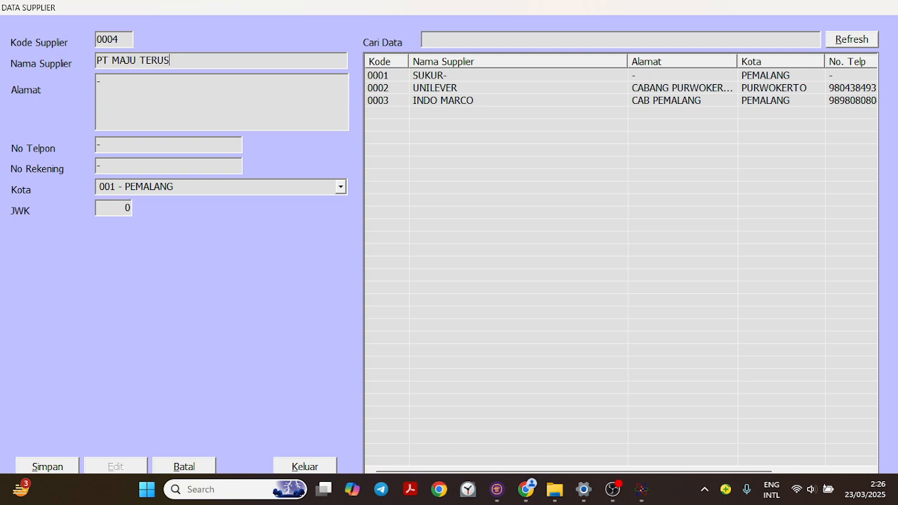
- Enter PURWOKERTO SELATAN as the new supplier's Alamat
{"action": "key", "text": "Tab"}
{"action": "type", "text": "PURWOKERTO SELATAN"}
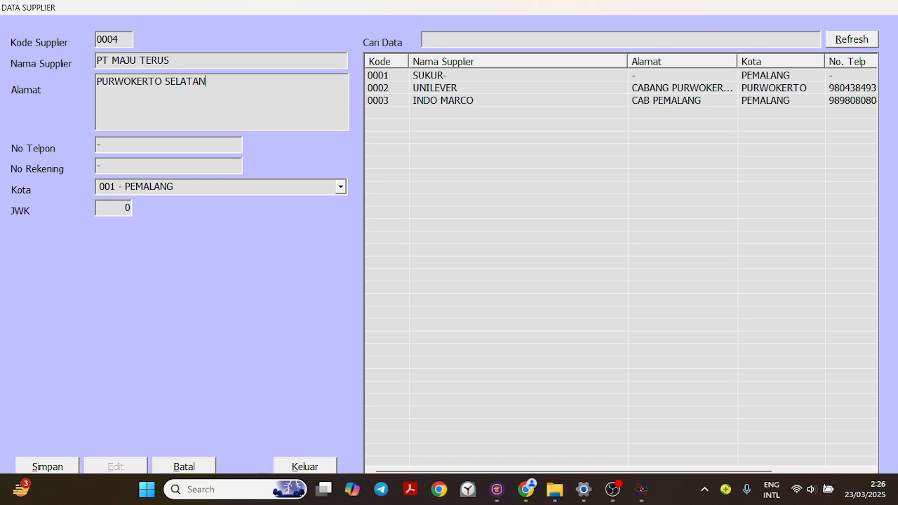
{"action": "key", "text": "Return"}
- Fill in the new supplier's phone number and bank account number
{"action": "left_click", "coordinate": [138, 142]}
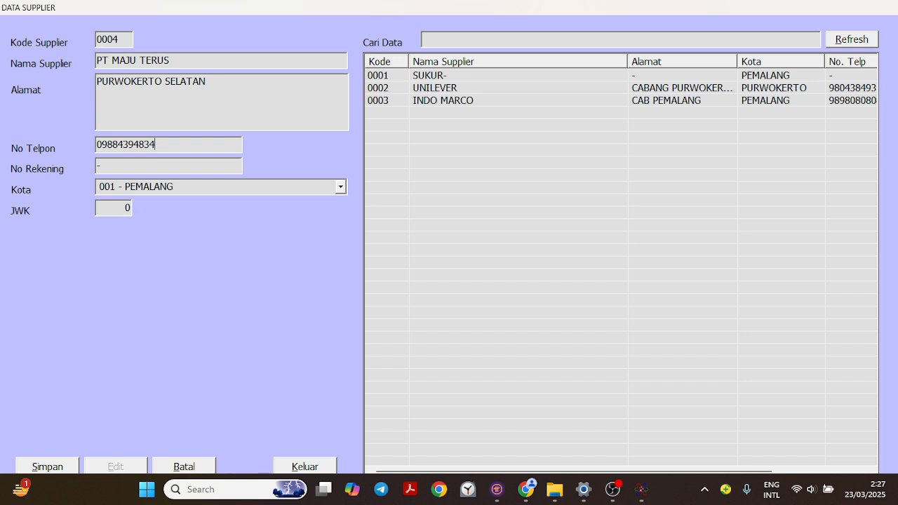
{"action": "left_click", "coordinate": [146, 169]}
- Set the new supplier's Kota to 012 - PURWOKERTO and its JWK to 14
{"action": "left_click", "coordinate": [341, 187]}
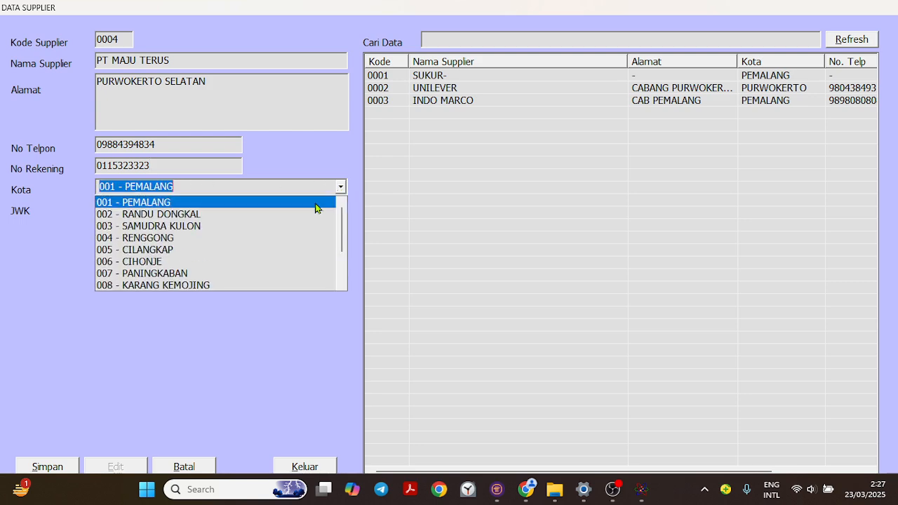
{"action": "scroll", "coordinate": [225, 275], "scroll_direction": "down", "scroll_amount": 2}
{"action": "left_click", "coordinate": [196, 275]}
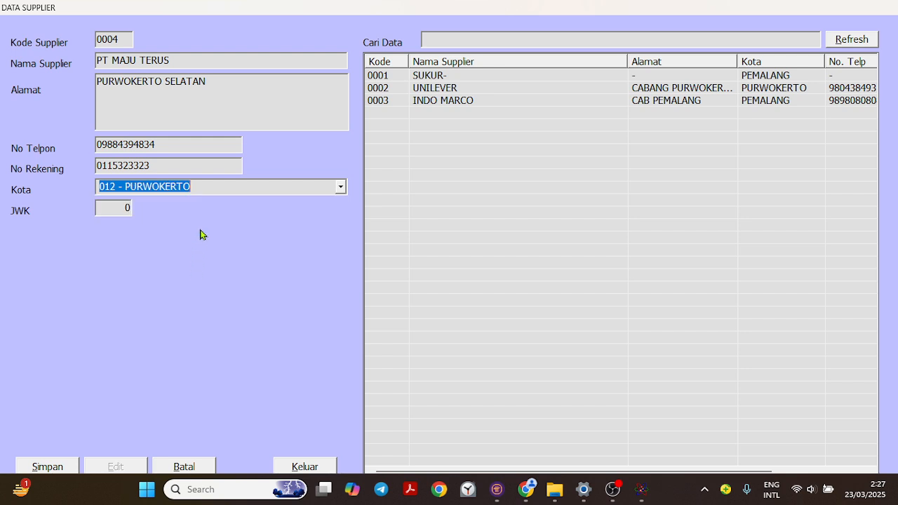
{"action": "left_click", "coordinate": [125, 205]}
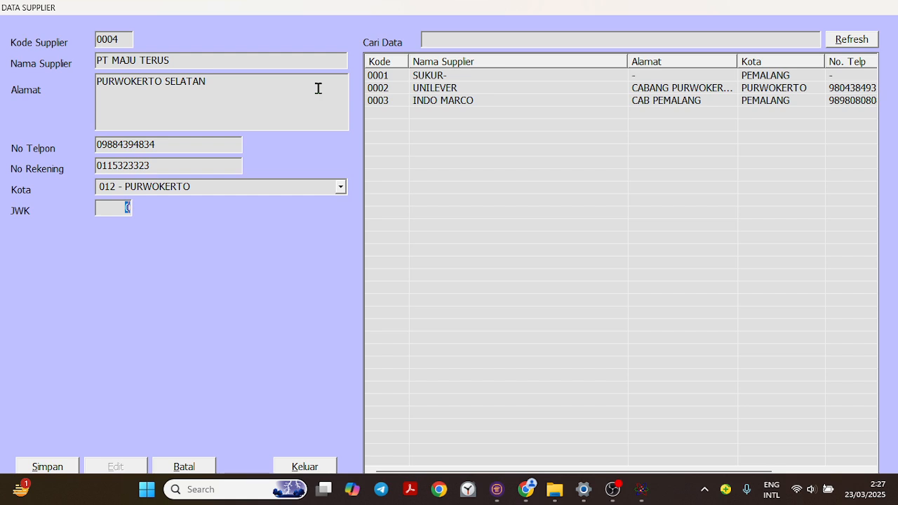
{"action": "type", "text": "14"}
- Save the new supplier record and refresh the supplier list
{"action": "left_click", "coordinate": [46, 467]}
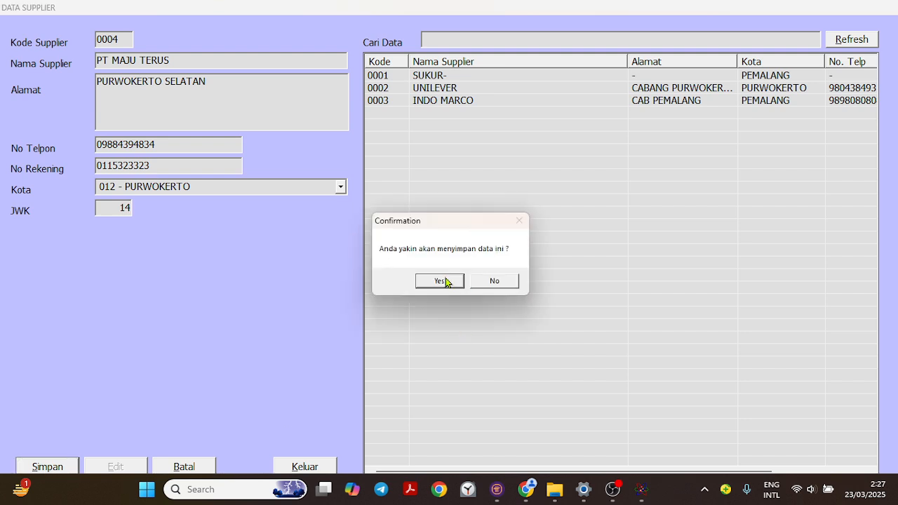
{"action": "left_click", "coordinate": [448, 281]}
{"action": "left_click", "coordinate": [497, 286]}
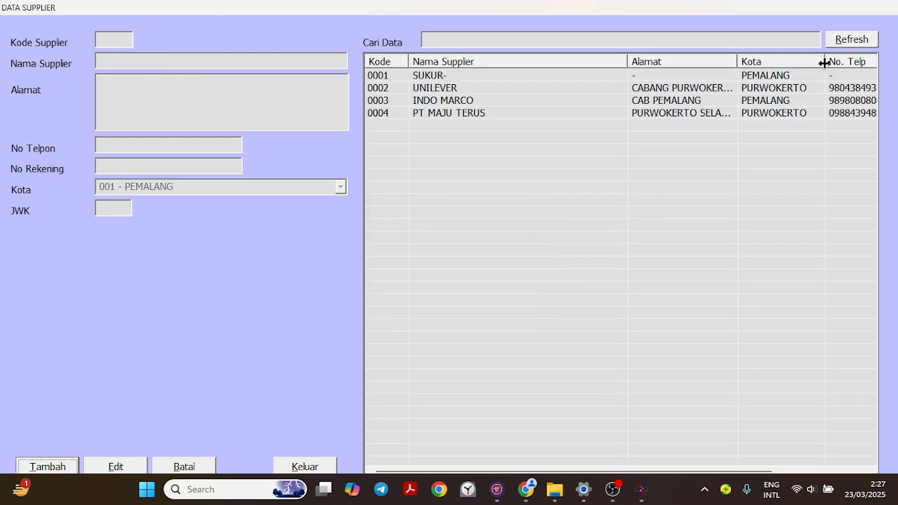
{"action": "left_click", "coordinate": [852, 47]}
- Review the stored details of UNILEVER, INDO MARCO and PT MAJU TERUS, comparing their city and JWK values
{"action": "left_click", "coordinate": [702, 101]}
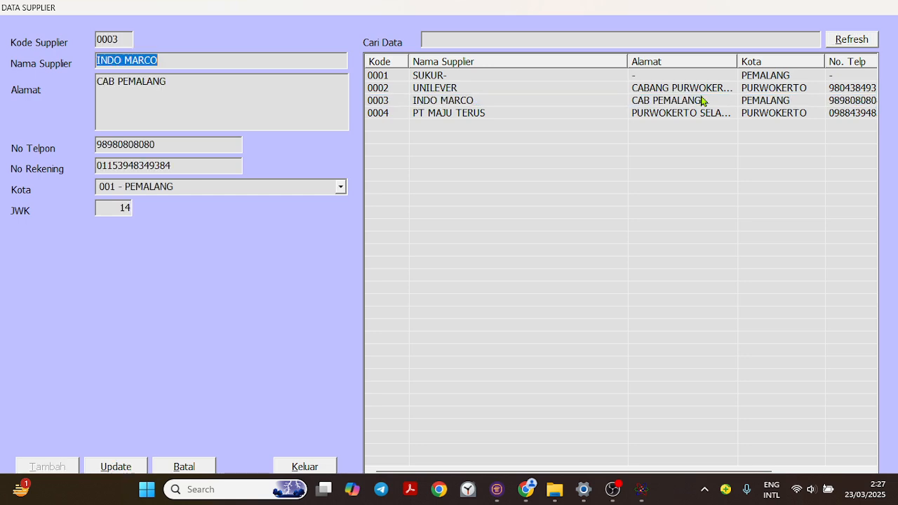
{"action": "left_click", "coordinate": [692, 115]}
{"action": "left_click", "coordinate": [692, 88]}
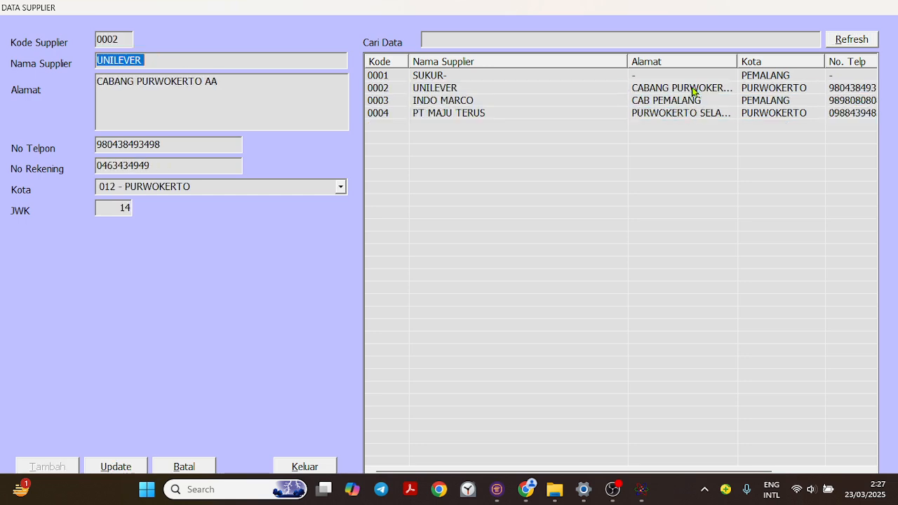
{"action": "left_click", "coordinate": [682, 99]}
{"action": "left_click", "coordinate": [679, 115]}
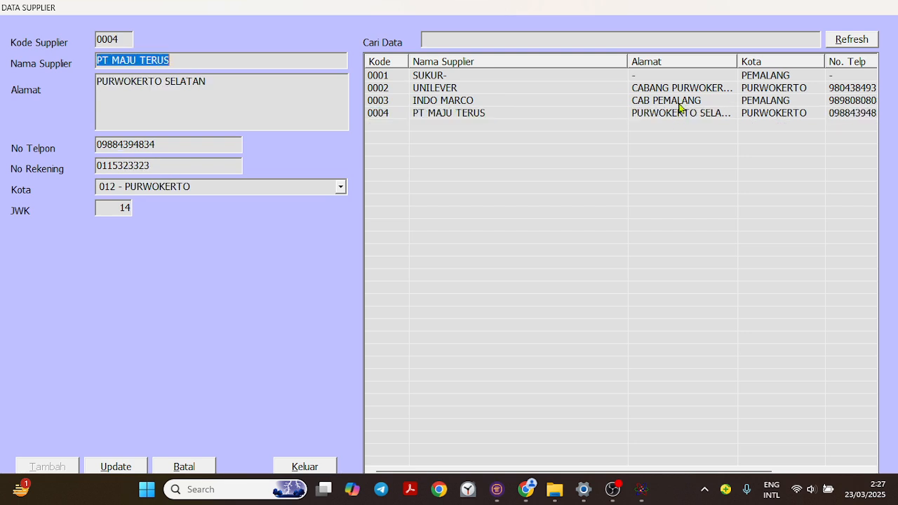
{"action": "left_click", "coordinate": [682, 102]}
{"action": "left_click", "coordinate": [685, 90]}
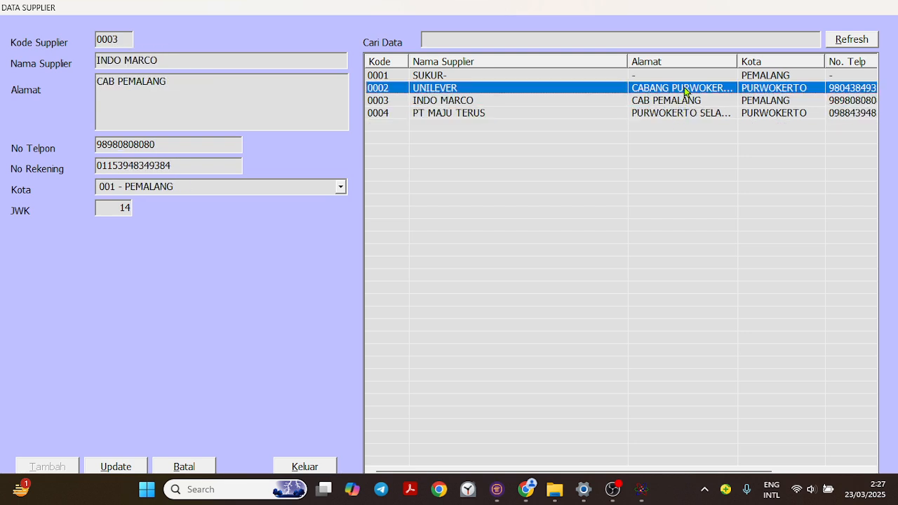
{"action": "left_click", "coordinate": [679, 115]}
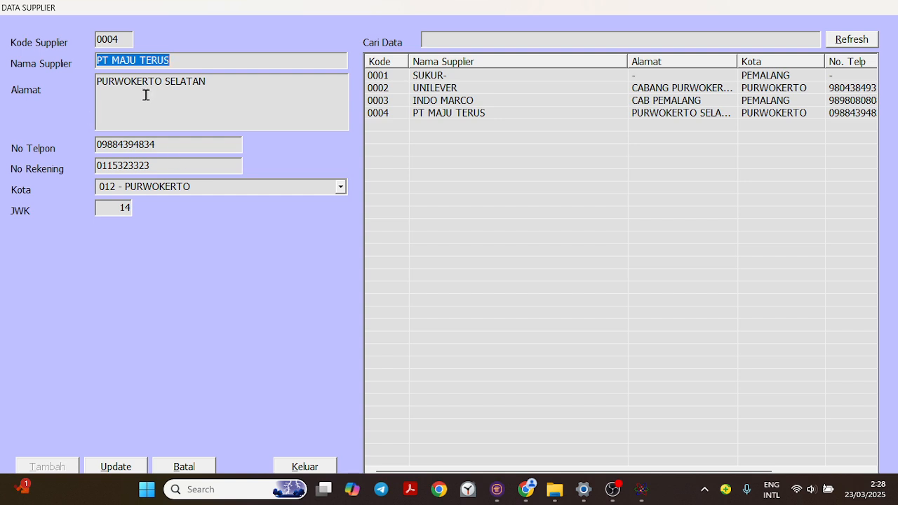
{"action": "left_click", "coordinate": [183, 469]}
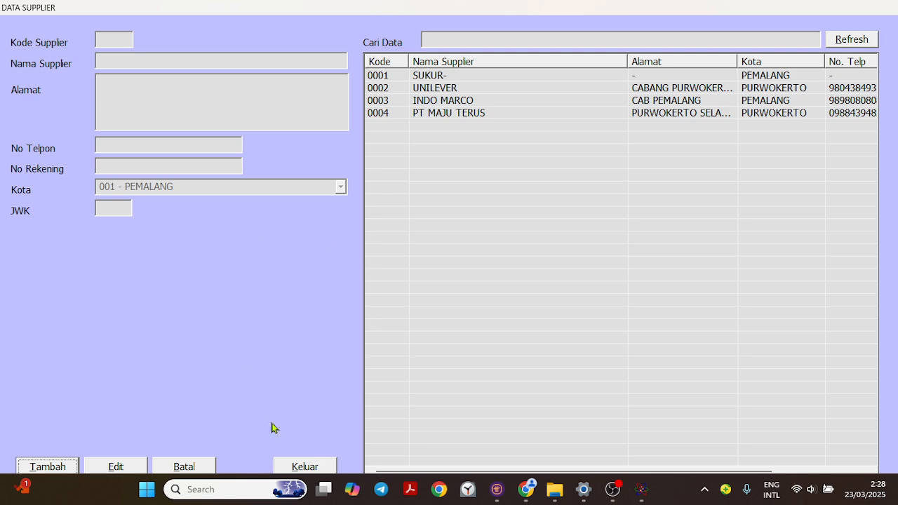
- Close the supplier data form and open the product type (Jenis Produk) master data
{"action": "left_click", "coordinate": [304, 467]}
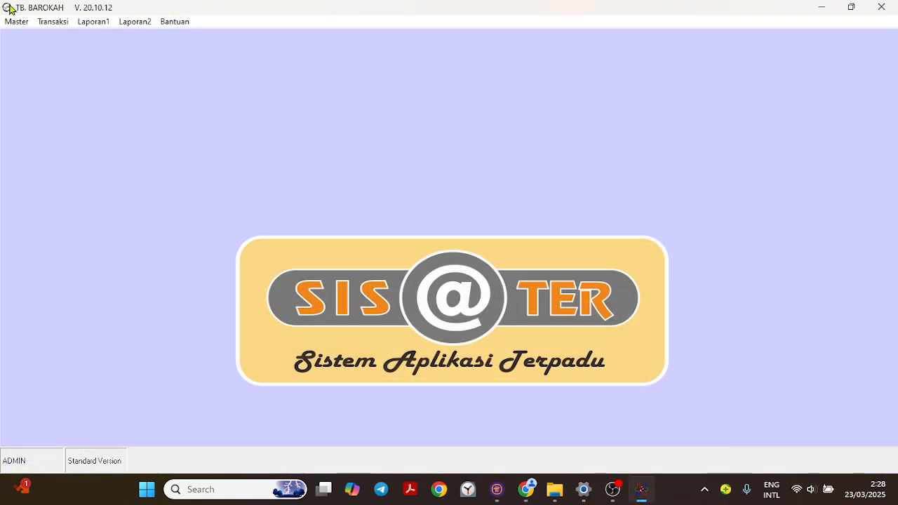
{"action": "left_click", "coordinate": [16, 21]}
{"action": "mouse_move", "coordinate": [38, 62]}
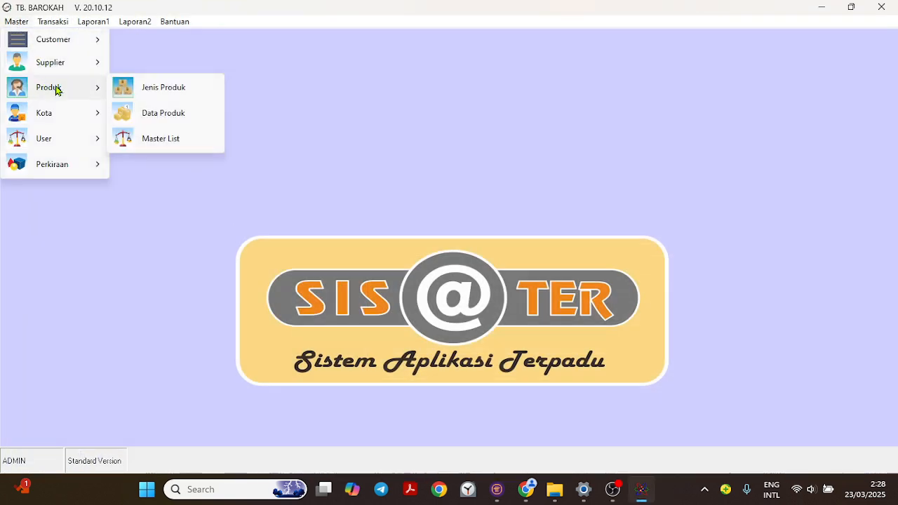
{"action": "mouse_move", "coordinate": [68, 89]}
{"action": "left_click", "coordinate": [170, 92]}
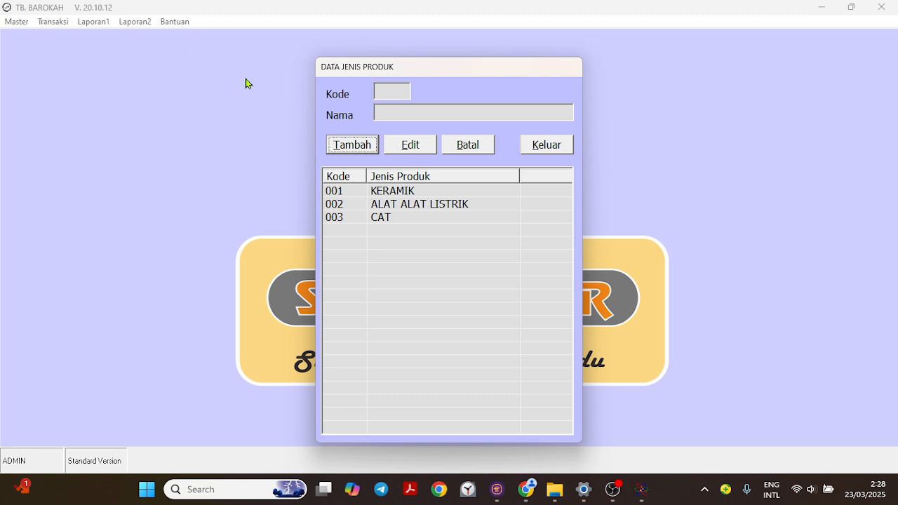
- Add a new product type named SEMEN and save it
{"action": "left_click", "coordinate": [353, 146]}
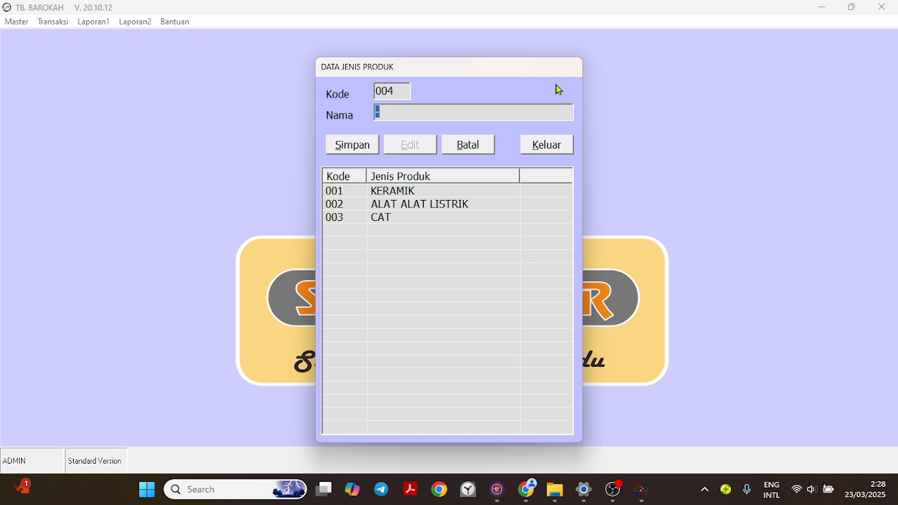
{"action": "type", "text": "SEMEN"}
{"action": "key", "text": "Tab"}
{"action": "key", "text": "Return"}
{"action": "key", "text": "Return"}
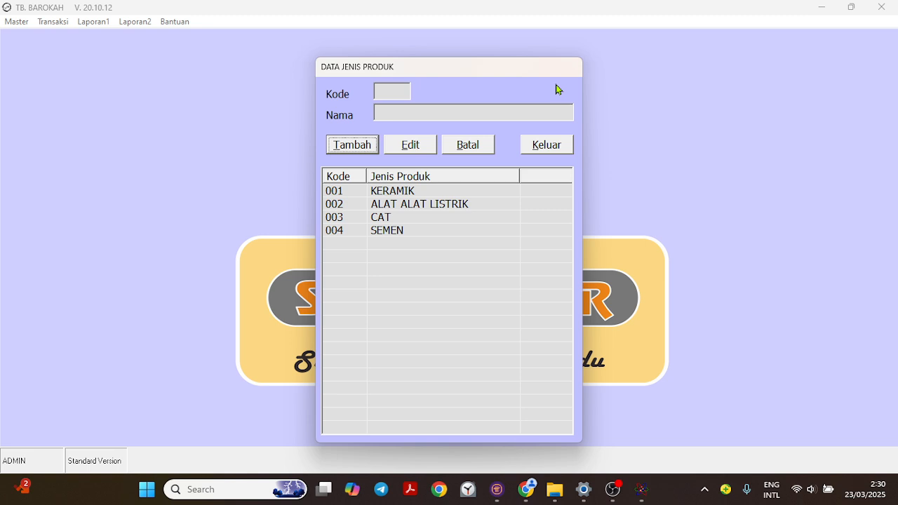
- Add a new product type named CAMPURAN and save it
{"action": "left_click", "coordinate": [361, 145]}
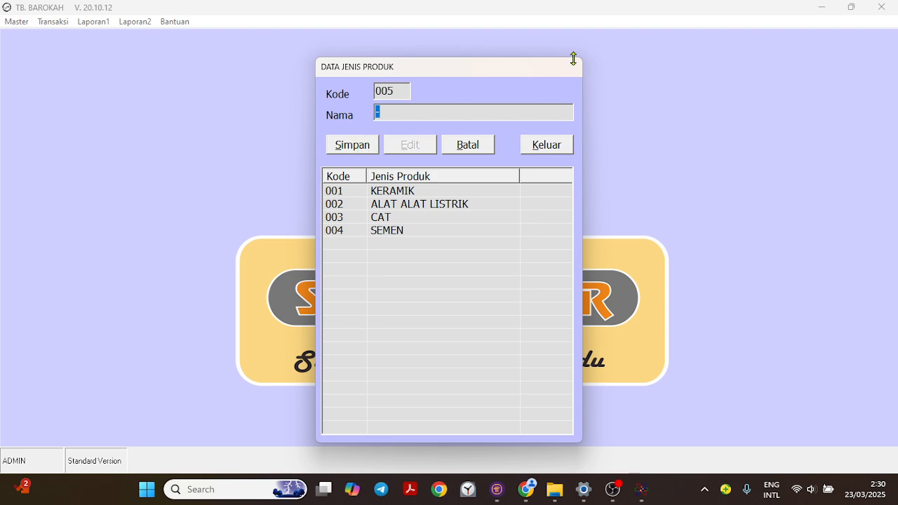
{"action": "type", "text": "CAMPURAN"}
{"action": "key", "text": "Return"}
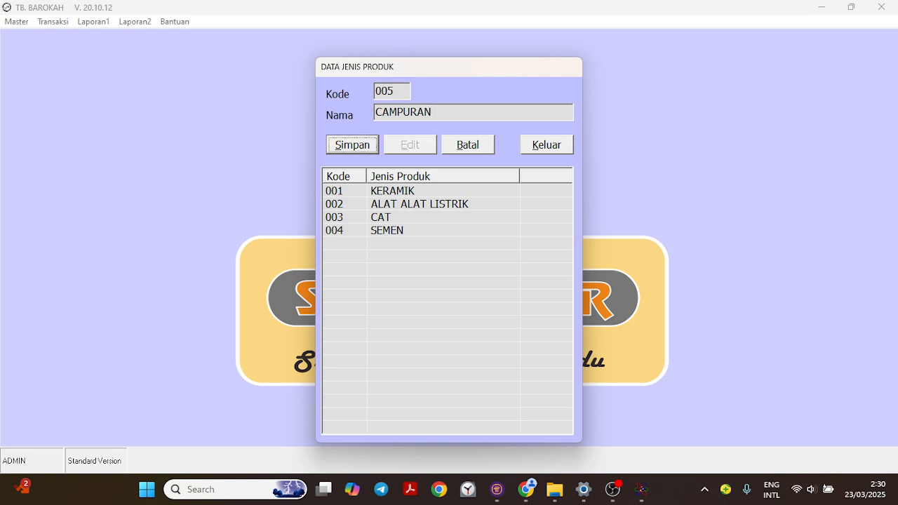
{"action": "key", "text": "Return"}
{"action": "key", "text": "Return"}
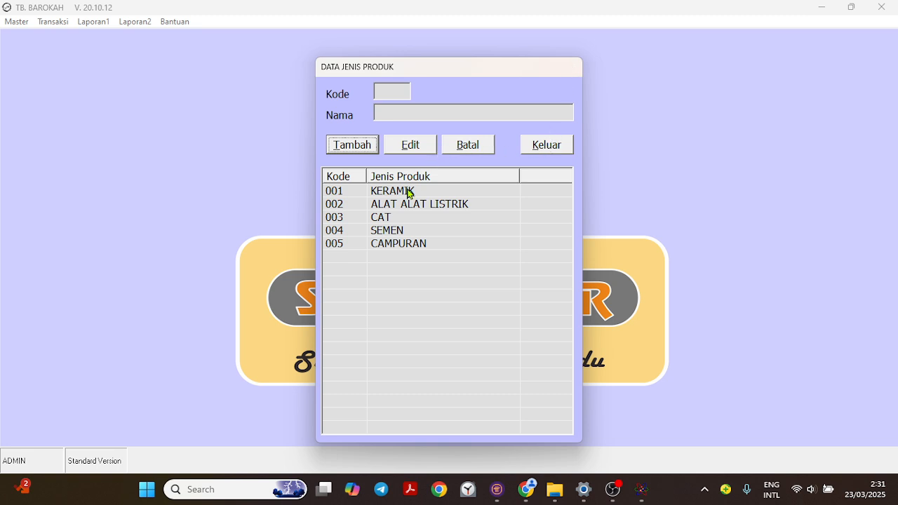
- Review the product type records from KERAMIK to CAMPURAN, and cancel the selection without changing any of them
{"action": "left_click", "coordinate": [397, 208]}
{"action": "left_click", "coordinate": [395, 218]}
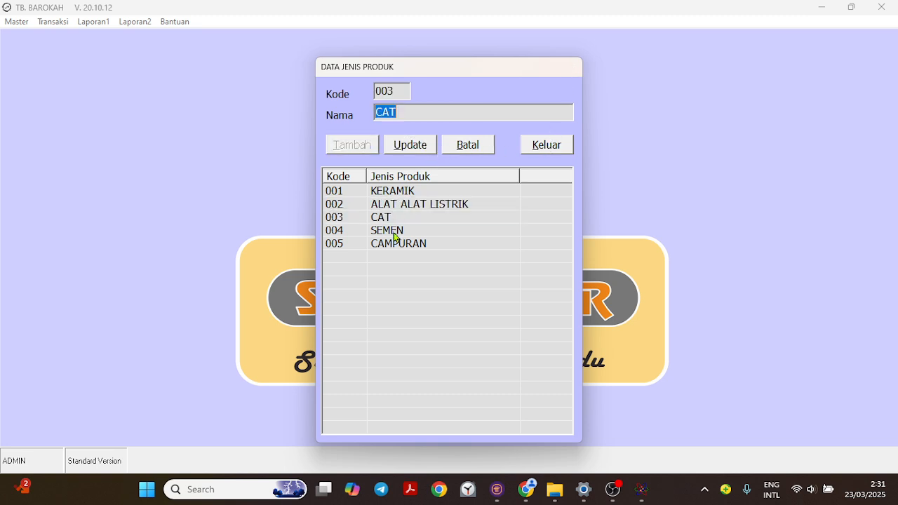
{"action": "left_click", "coordinate": [396, 232]}
{"action": "left_click", "coordinate": [400, 244]}
{"action": "left_click", "coordinate": [397, 196]}
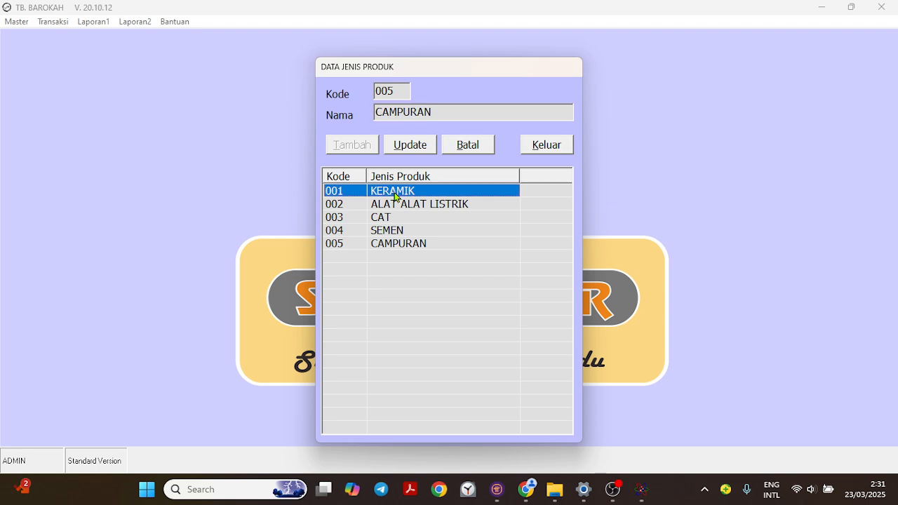
{"action": "left_click", "coordinate": [397, 208]}
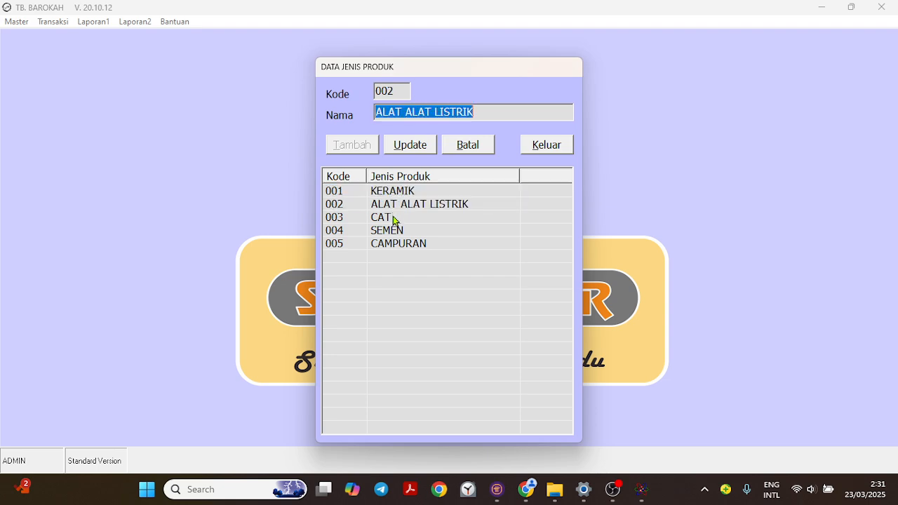
{"action": "left_click", "coordinate": [396, 221]}
{"action": "left_click", "coordinate": [396, 232]}
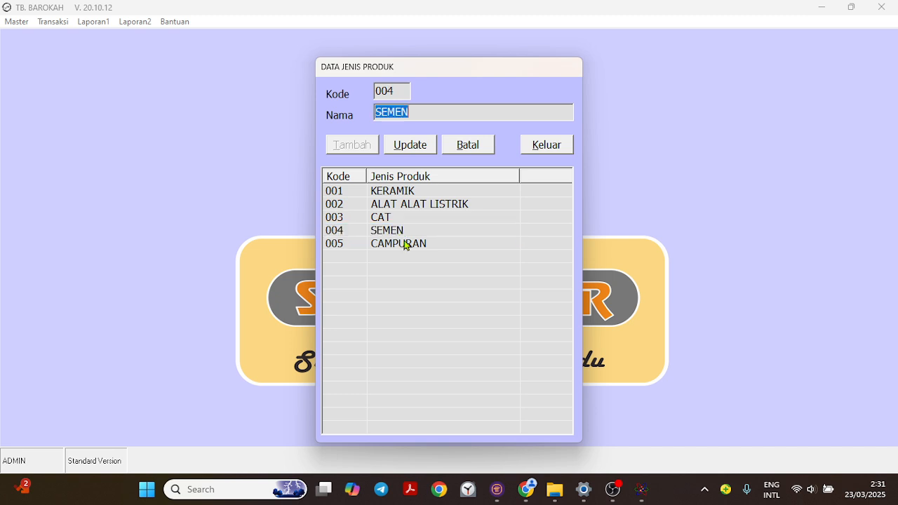
{"action": "left_click", "coordinate": [407, 245]}
{"action": "left_click", "coordinate": [468, 148]}
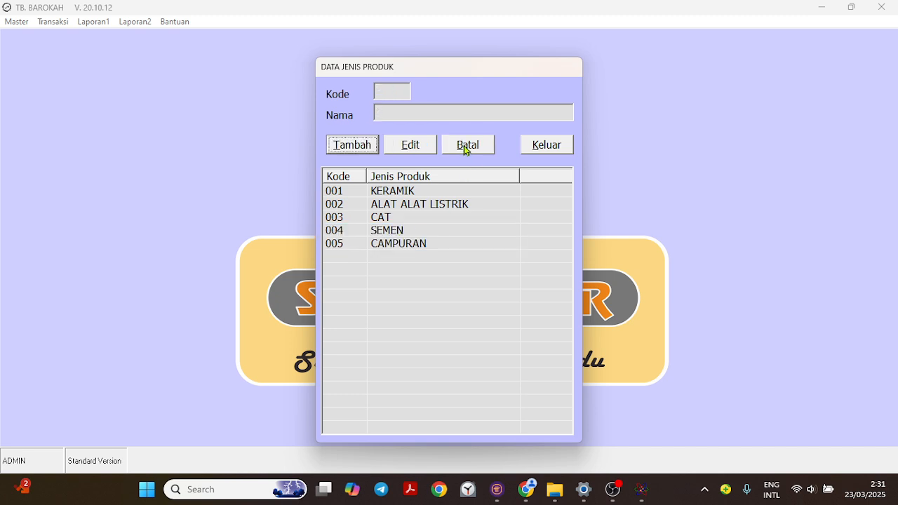
- Close the product type form, open the product master data (Data Produk) and load the product list
{"action": "left_click", "coordinate": [550, 152]}
{"action": "left_click", "coordinate": [25, 23]}
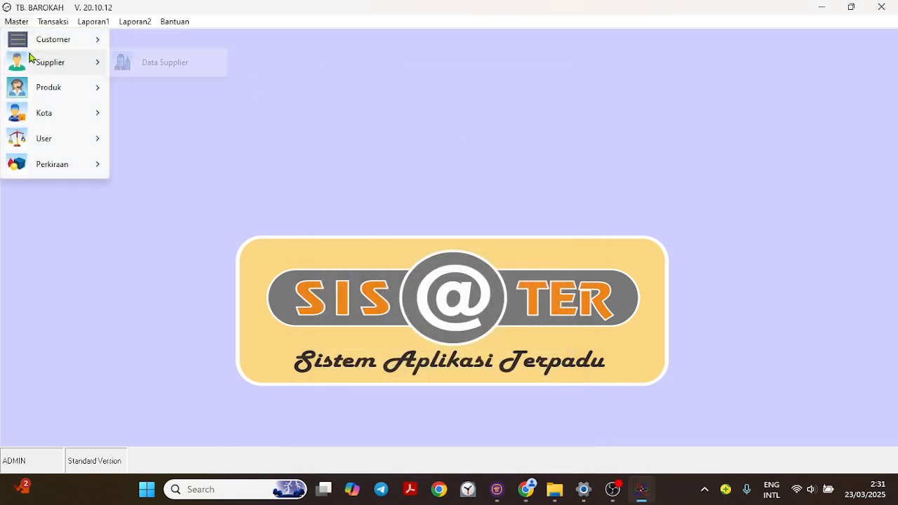
{"action": "mouse_move", "coordinate": [54, 87]}
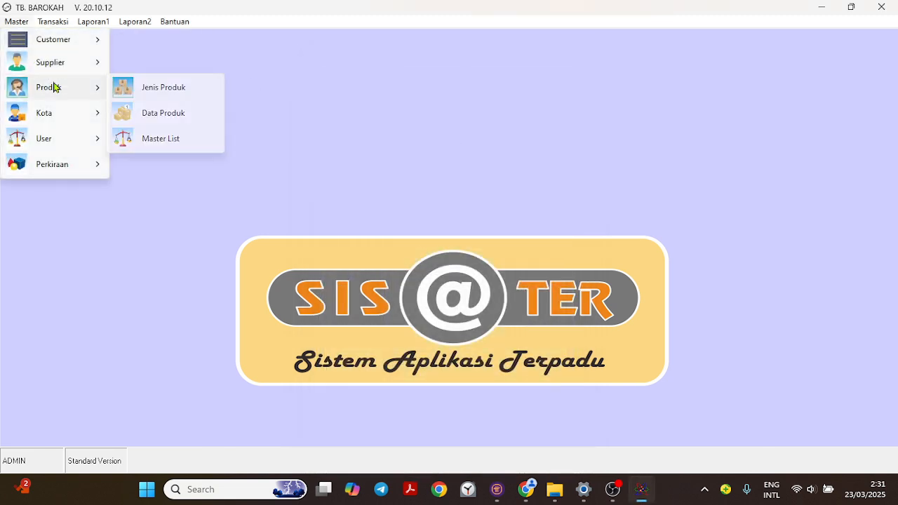
{"action": "left_click", "coordinate": [169, 113]}
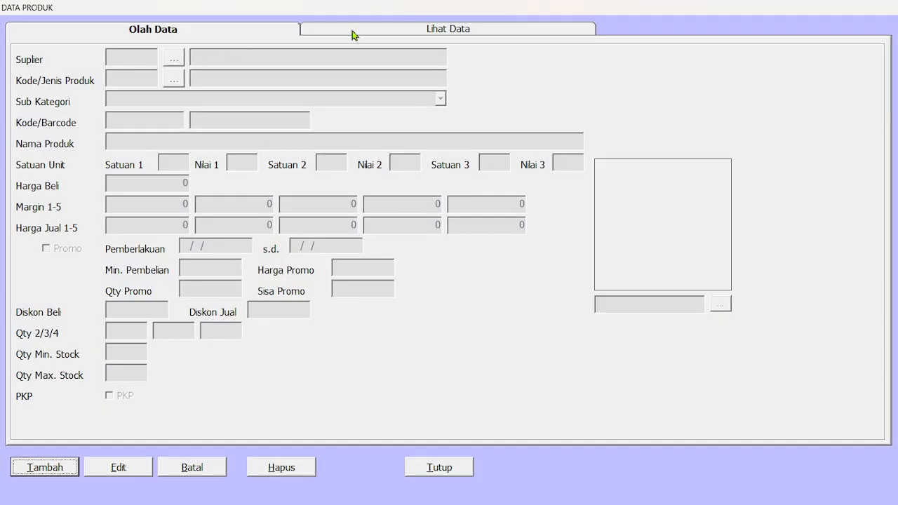
{"action": "left_click", "coordinate": [351, 31]}
{"action": "left_click", "coordinate": [408, 71]}
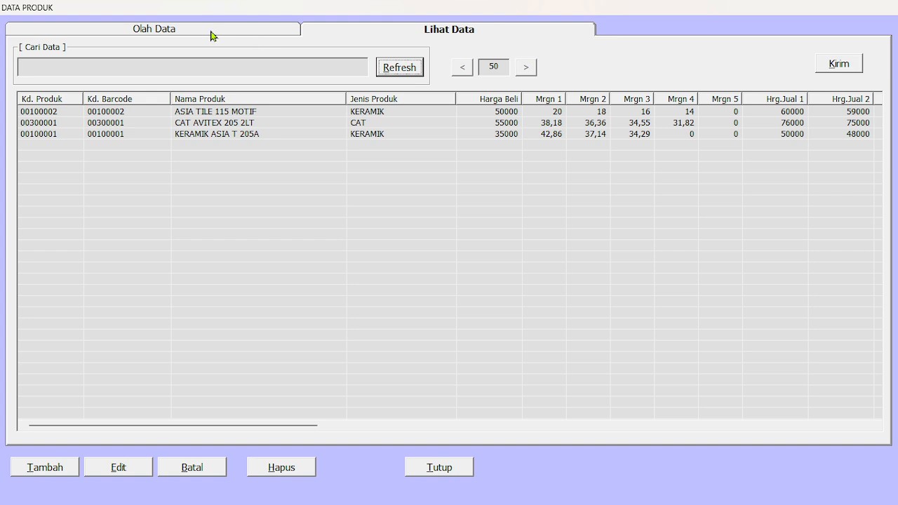
- Rename the product ASIA TILE 115 MOTIF as ASIA TILE 115 MOTIF A and save the update
{"action": "double_click", "coordinate": [220, 114]}
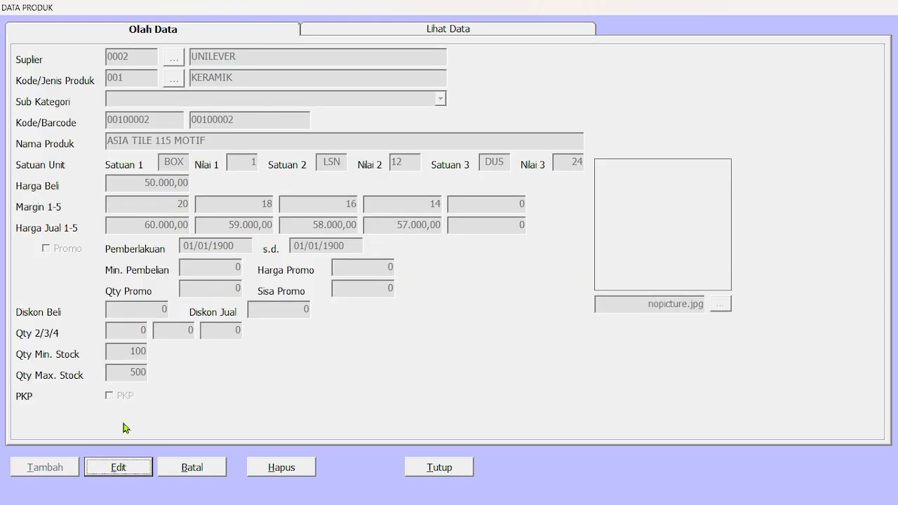
{"action": "left_click", "coordinate": [124, 467]}
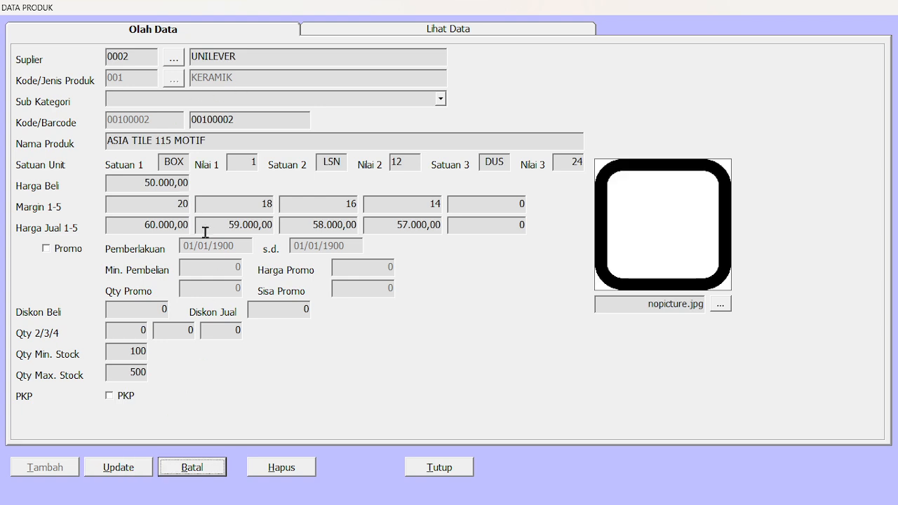
{"action": "left_click", "coordinate": [240, 140]}
{"action": "type", "text": "A"}
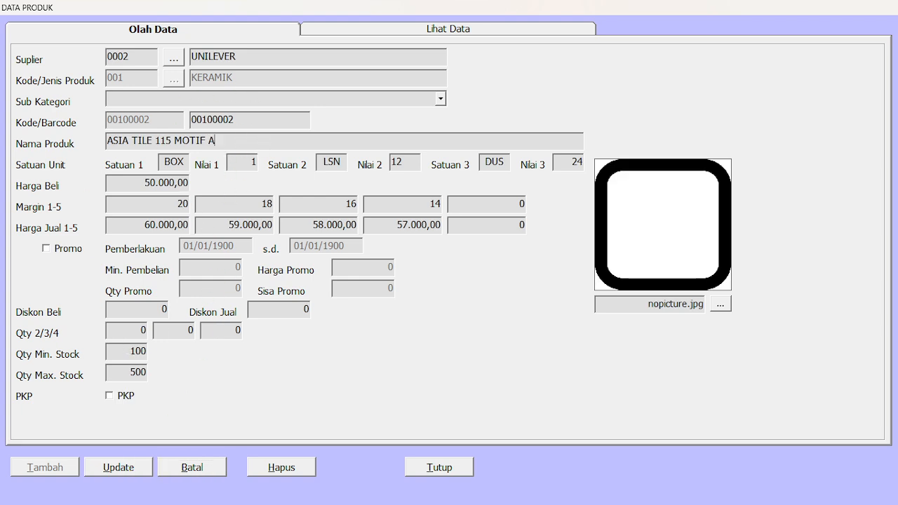
{"action": "left_click", "coordinate": [120, 471]}
{"action": "left_click", "coordinate": [494, 284]}
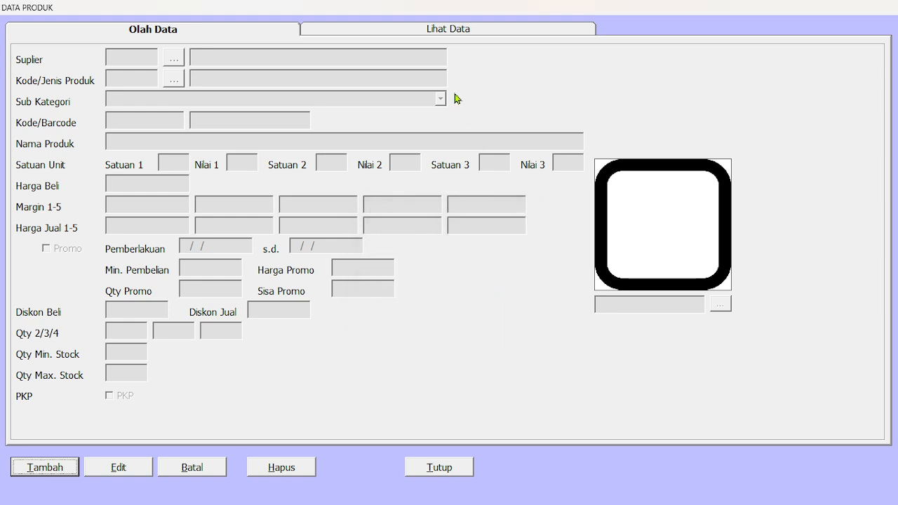
- Refresh the product list and check the edited ceramic product's name
{"action": "left_click", "coordinate": [433, 32]}
{"action": "left_click", "coordinate": [403, 66]}
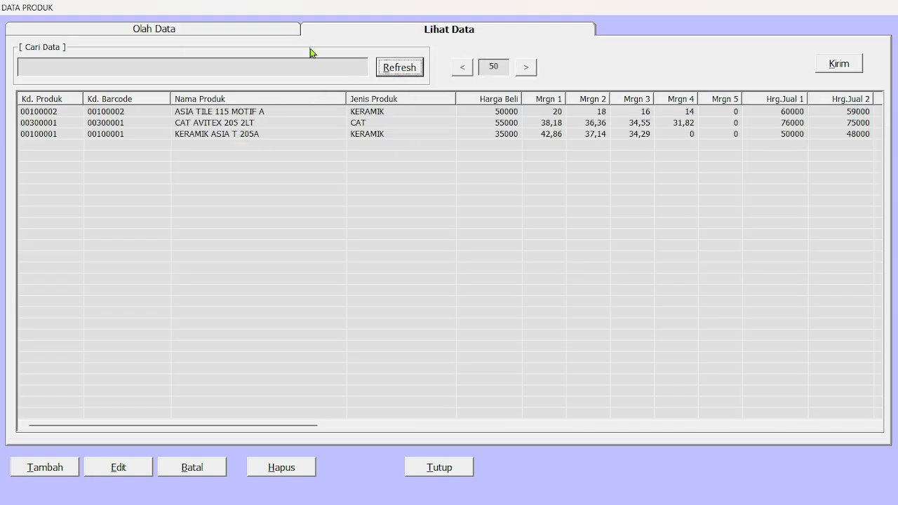
{"action": "left_click", "coordinate": [208, 31]}
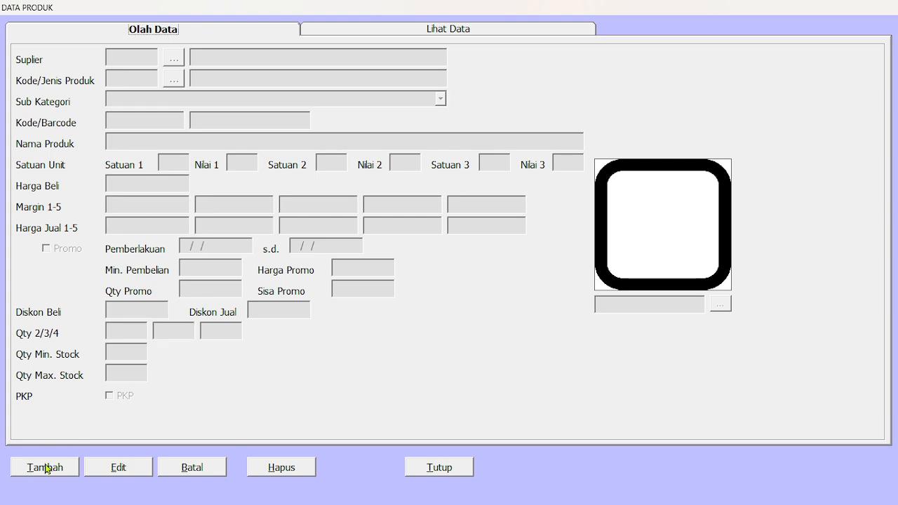
{"action": "left_click", "coordinate": [347, 34]}
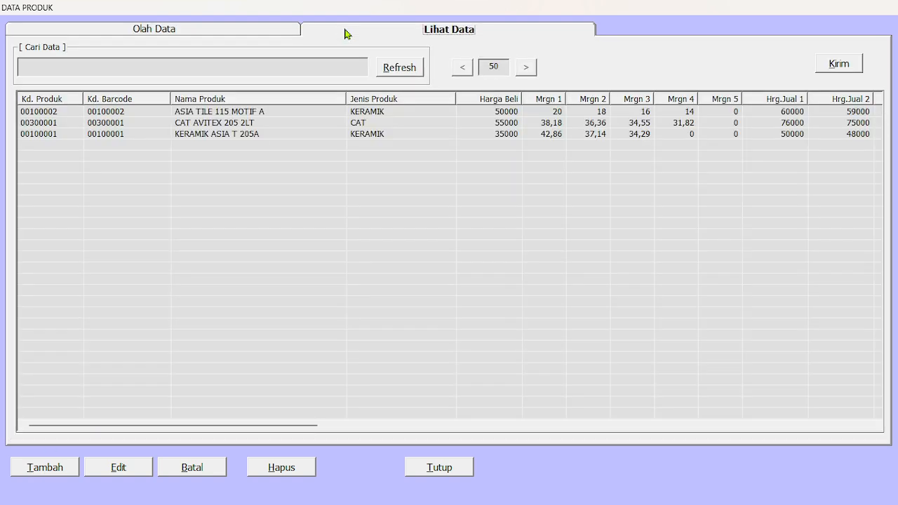
- Start a new product record with supplier PT MAJU TERUS and product type CAMPURAN
{"action": "left_click", "coordinate": [60, 468]}
{"action": "left_click", "coordinate": [174, 57]}
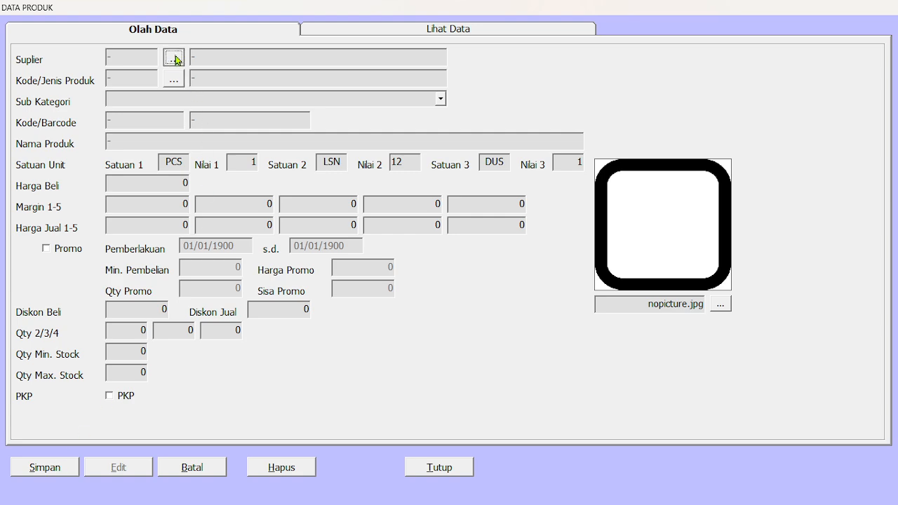
{"action": "double_click", "coordinate": [303, 189]}
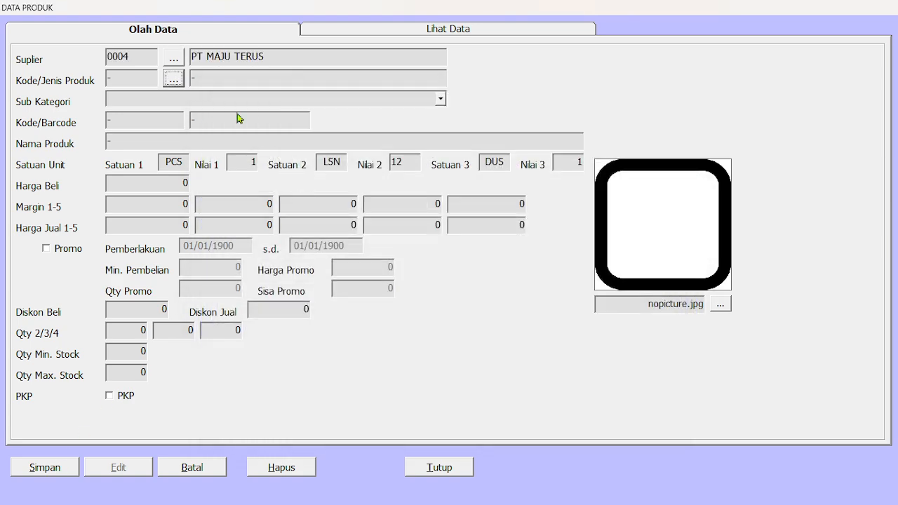
{"action": "left_click", "coordinate": [174, 80]}
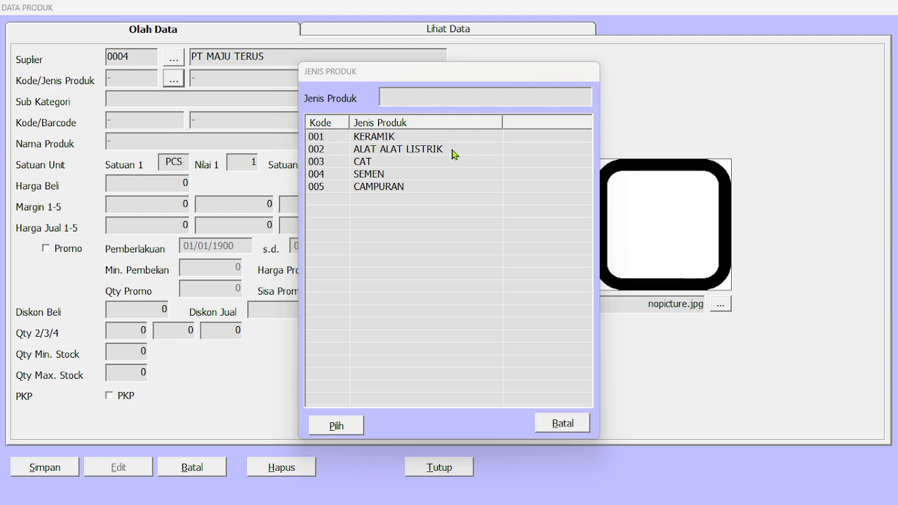
{"action": "double_click", "coordinate": [377, 188]}
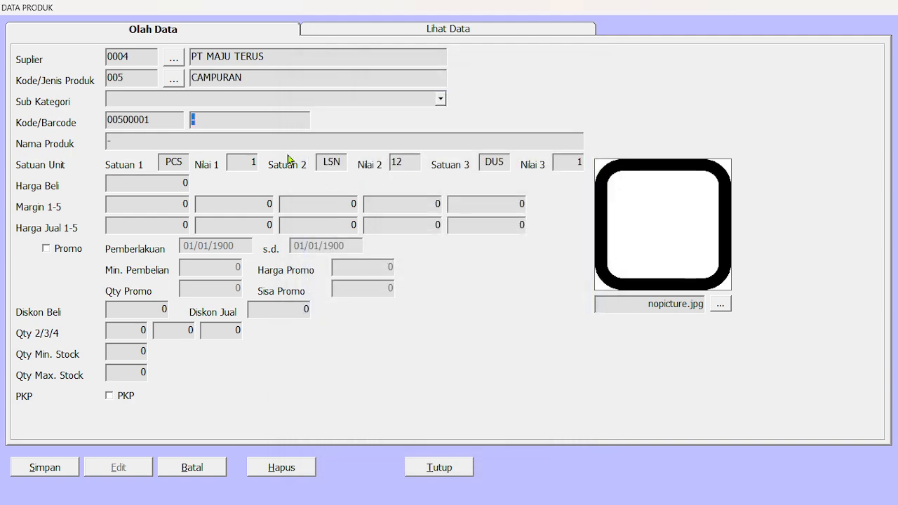
- Accept the product code as the barcode and name the product SAPU LIDI
{"action": "key", "text": "Return"}
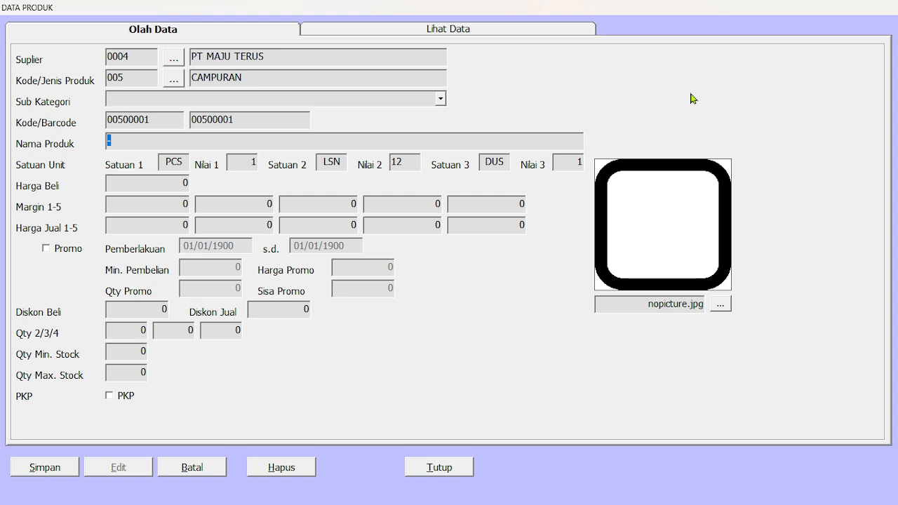
{"action": "type", "text": "SAPU LIDI"}
{"action": "key", "text": "Tab"}
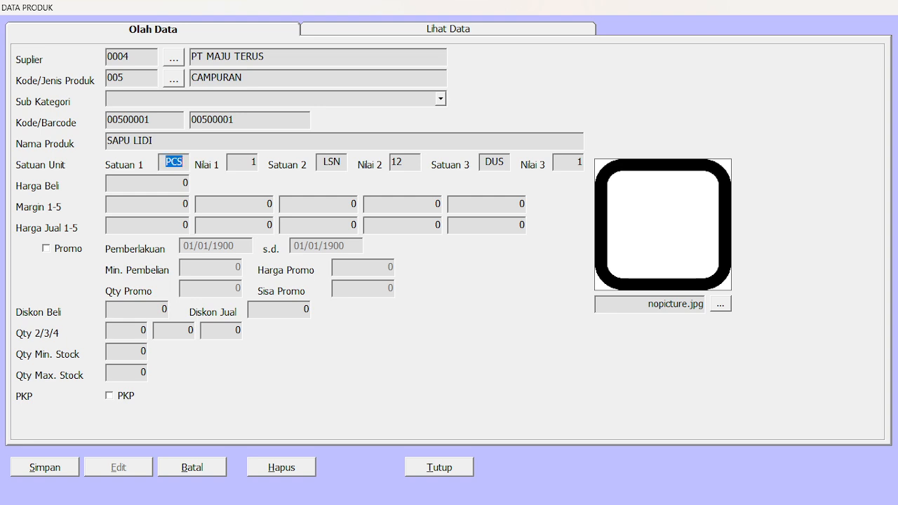
- Keep the units PCS, LSN and DUS, set Nilai 3 to 24 and the purchase price to 7000
{"action": "key", "text": "Tab"}
{"action": "key", "text": "Tab"}
{"action": "key", "text": "Tab"}
{"action": "key", "text": "Tab"}
{"action": "key", "text": "Tab"}
{"action": "type", "text": "24"}
{"action": "key", "text": "Tab"}
{"action": "type", "text": "7000"}
{"action": "key", "text": "Tab"}
- Enter a first margin of 15 for SAPU LIDI
{"action": "type", "text": "10"}
{"action": "key", "text": "BackSpace"}
{"action": "type", "text": "5"}
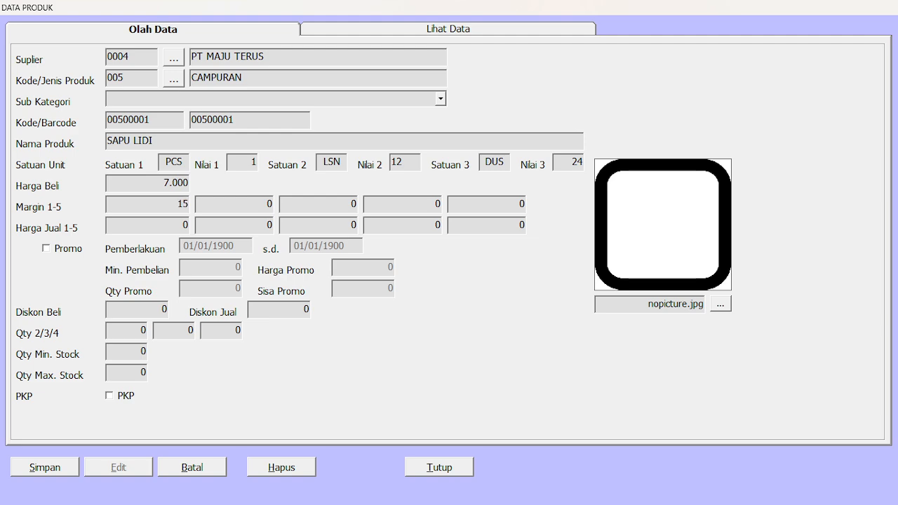
- Set the first selling price to 8200 and the second to 8100
{"action": "key", "text": "Tab"}
{"action": "key", "text": "Tab"}
{"action": "key", "text": "Tab"}
{"action": "key", "text": "Tab"}
{"action": "key", "text": "Tab"}
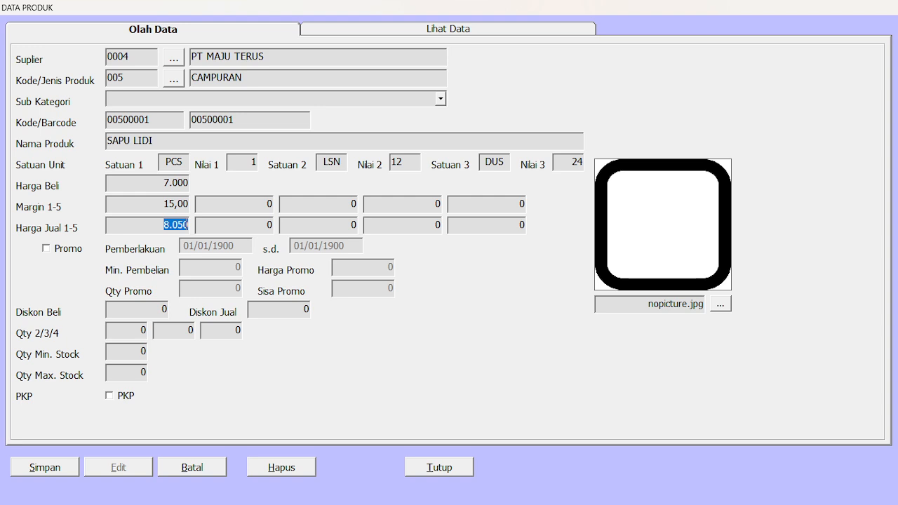
{"action": "type", "text": "8200"}
{"action": "key", "text": "Tab"}
{"action": "type", "text": "8100"}
- Set the third selling price to 8000 and the fourth to 7900, leaving the fifth empty
{"action": "key", "text": "Tab"}
{"action": "type", "text": "8000"}
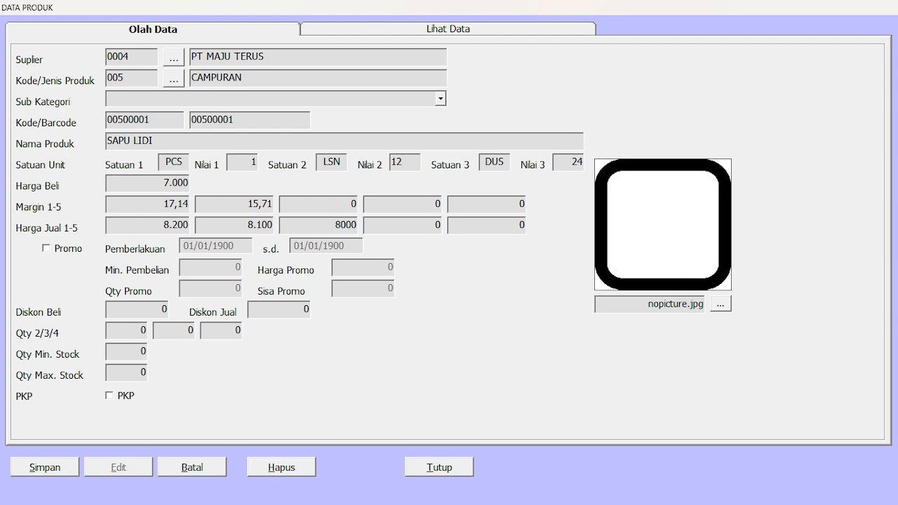
{"action": "key", "text": "Tab"}
{"action": "type", "text": "8"}
{"action": "key", "text": "BackSpace"}
{"action": "type", "text": "7900"}
{"action": "key", "text": "Tab"}
{"action": "key", "text": "Tab"}
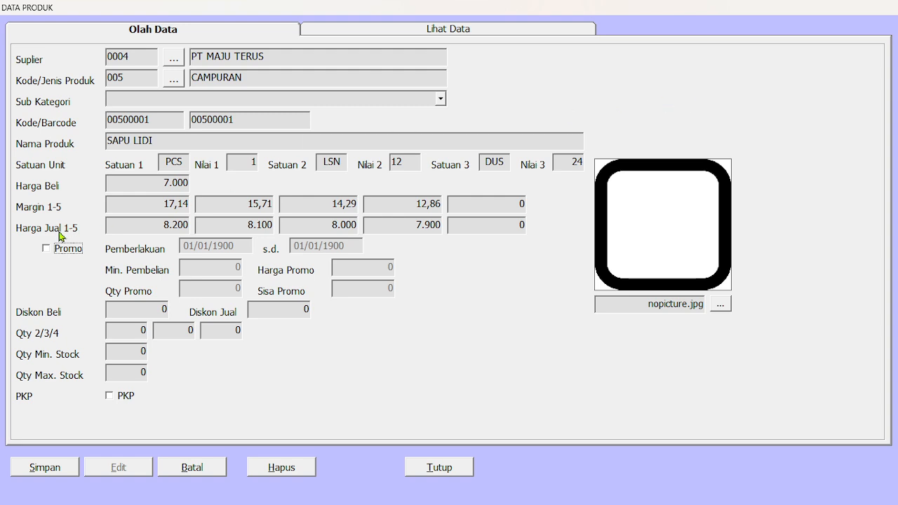
- Enable the promo for SAPU LIDI and set its start date to 27/03/2025
{"action": "left_click", "coordinate": [46, 249]}
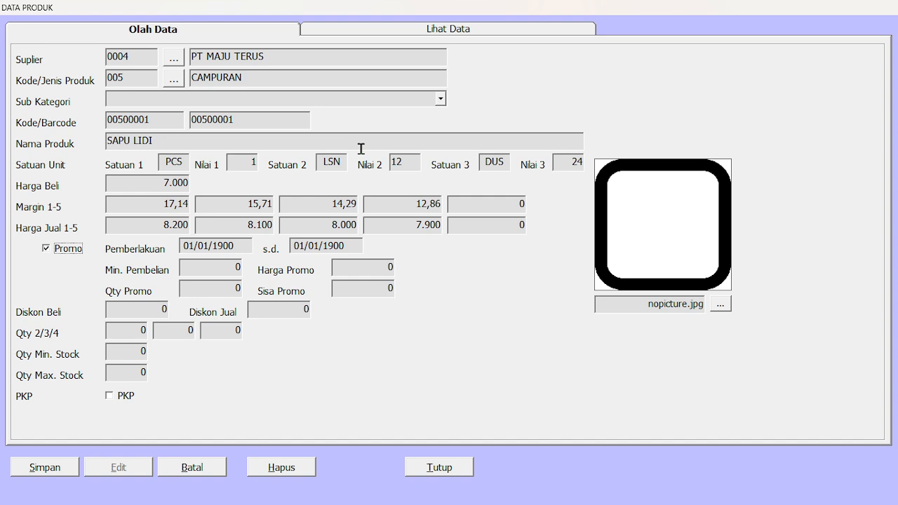
{"action": "left_click", "coordinate": [191, 246]}
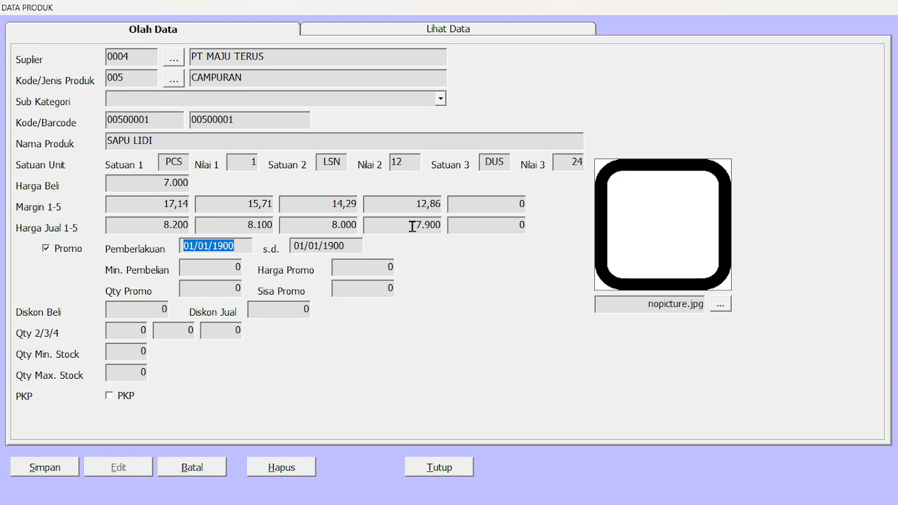
{"action": "type", "text": "27/"}
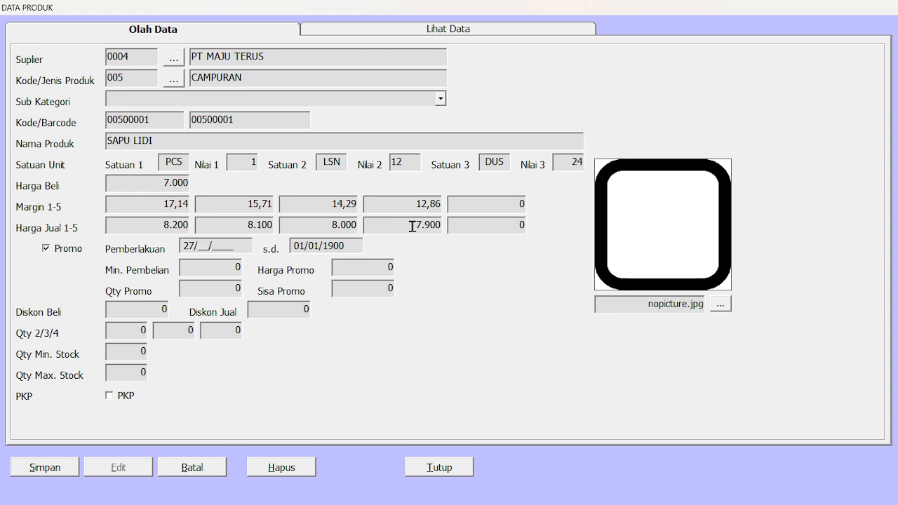
{"action": "type", "text": "03/2025"}
{"action": "key", "text": "Tab"}
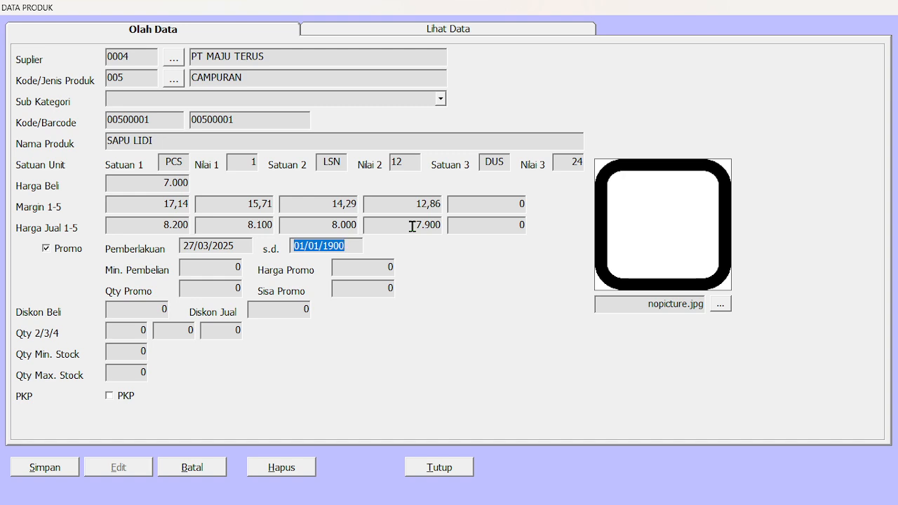
- Set the promo's end date to 30/03/2025 and its minimum purchase (Min. Pembelian) to 200000
{"action": "key", "text": "BackSpace"}
{"action": "type", "text": "30/"}
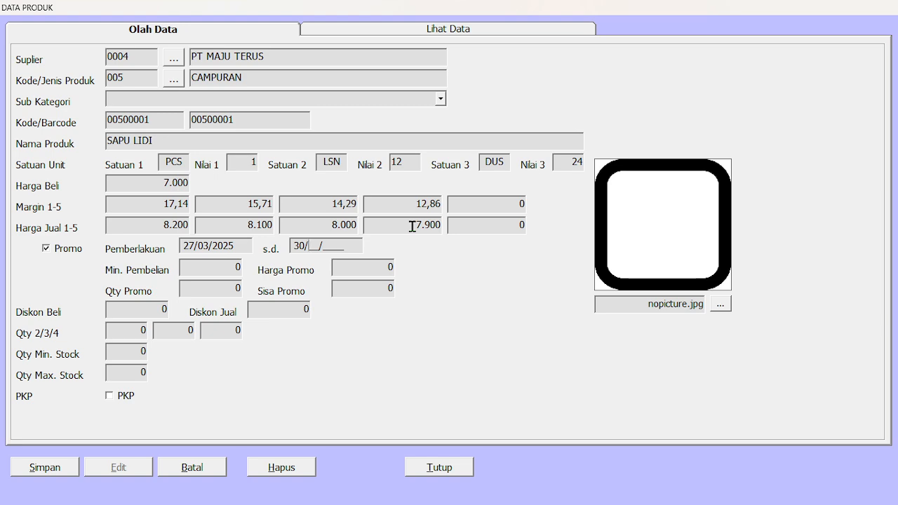
{"action": "type", "text": "03/200"}
{"action": "key", "text": "BackSpace"}
{"action": "type", "text": "25"}
{"action": "key", "text": "Return"}
{"action": "type", "text": "200000"}
{"action": "key", "text": "Tab"}
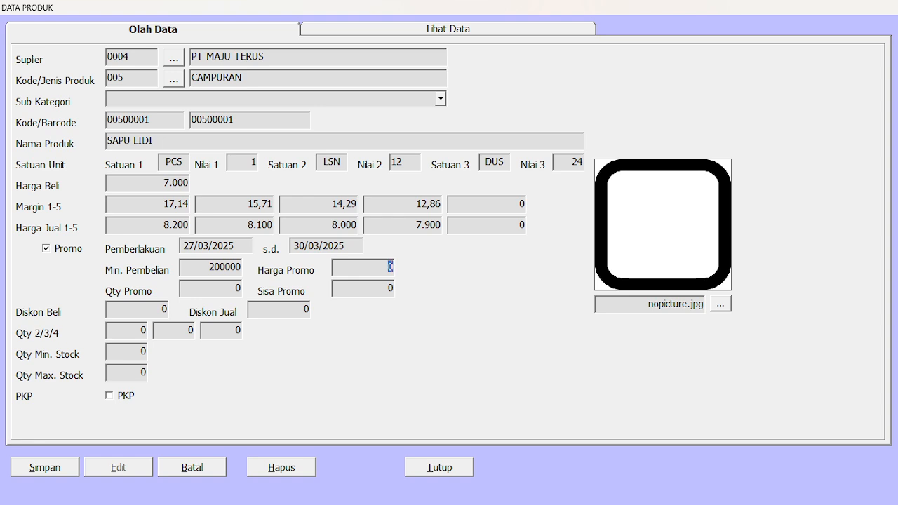
- Set the promo's minimum purchase (Min. Pembelian) to 0 and its promo price (Harga Promo) to 7500
{"action": "double_click", "coordinate": [224, 270]}
{"action": "type", "text": "0"}
{"action": "key", "text": "Tab"}
{"action": "type", "text": "7500"}
{"action": "key", "text": "Tab"}
- Set both the promo quantity (Qty Promo) and the remaining promo quantity (Sisa Promo) to 50, leaving the purchase discount at 0
{"action": "type", "text": "50"}
{"action": "key", "text": "Tab"}
{"action": "type", "text": "50"}
{"action": "key", "text": "Tab"}
{"action": "key", "text": "Return"}
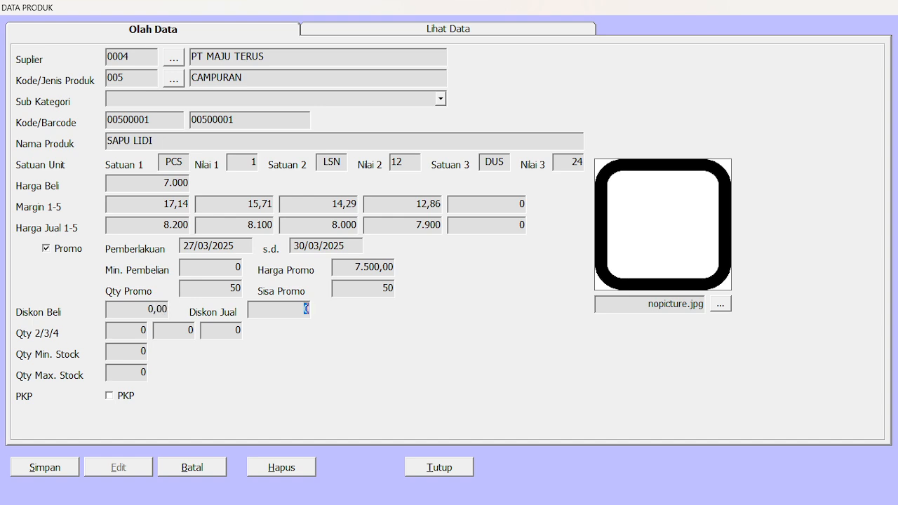
- Leave the sales discount at 0 and set Qty 2/3/4 to 6, 12 and 24
{"action": "key", "text": "Return"}
{"action": "type", "text": "6"}
{"action": "key", "text": "Return"}
{"action": "type", "text": "12"}
{"action": "left_click", "coordinate": [238, 330]}
{"action": "type", "text": "24"}
{"action": "key", "text": "Return"}
- Set the minimum stock quantity to 50 and the maximum stock quantity to 100
{"action": "type", "text": "50"}
{"action": "key", "text": "Return"}
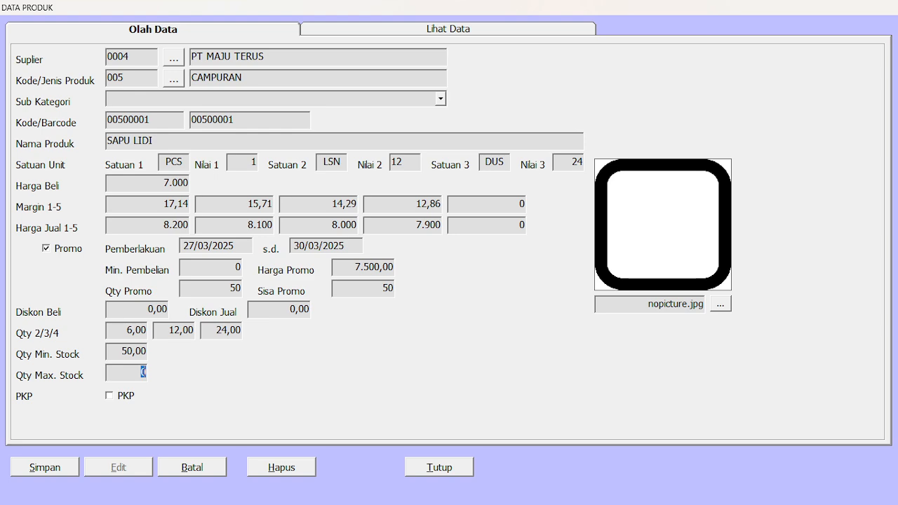
{"action": "type", "text": "100"}
- Leave PKP disabled and save the SAPU LIDI product
{"action": "left_click", "coordinate": [115, 399]}
{"action": "left_click", "coordinate": [121, 398]}
{"action": "left_click", "coordinate": [127, 398]}
{"action": "left_click", "coordinate": [109, 396]}
{"action": "left_click", "coordinate": [110, 397]}
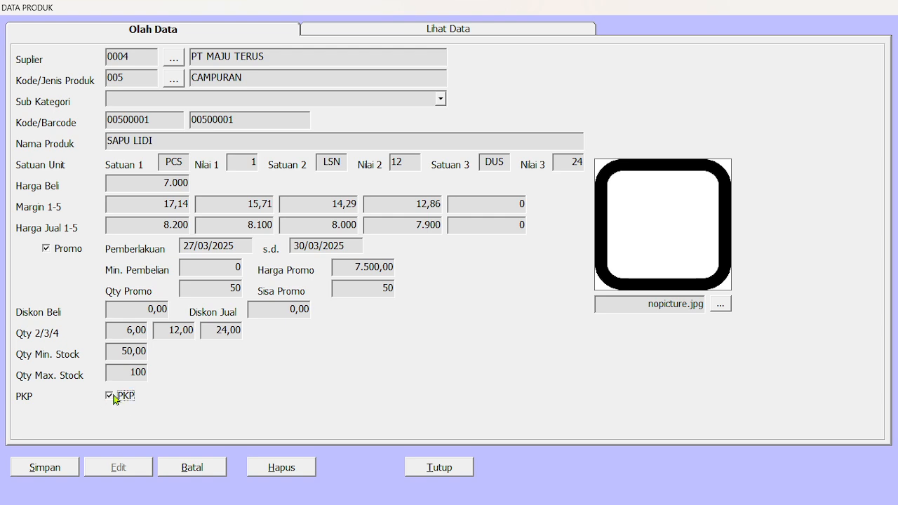
{"action": "left_click", "coordinate": [47, 467]}
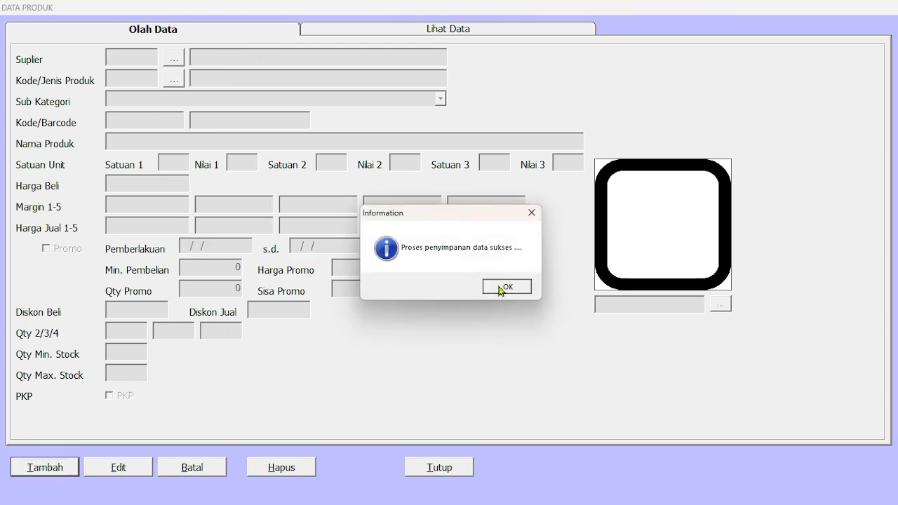
{"action": "left_click", "coordinate": [499, 286]}
- Refresh the product list and check it for the SAPU LIDI entry
{"action": "left_click", "coordinate": [470, 30]}
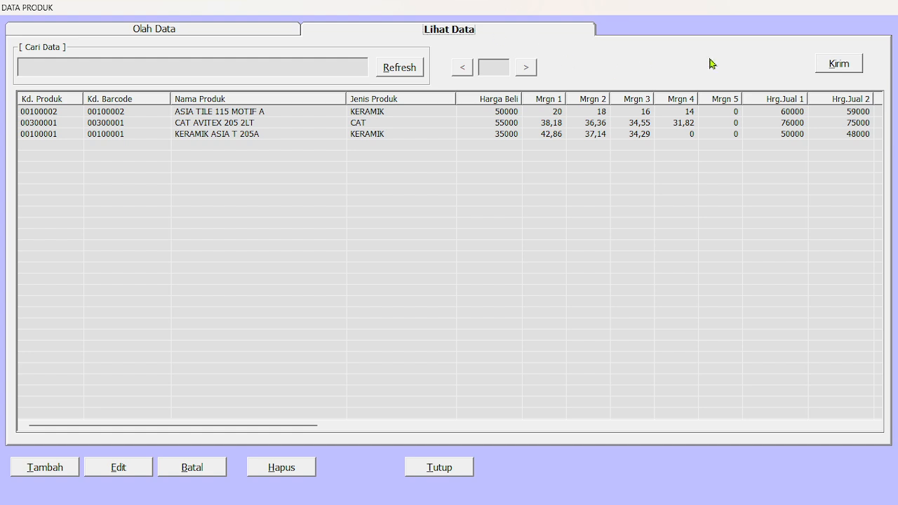
{"action": "left_click", "coordinate": [402, 74]}
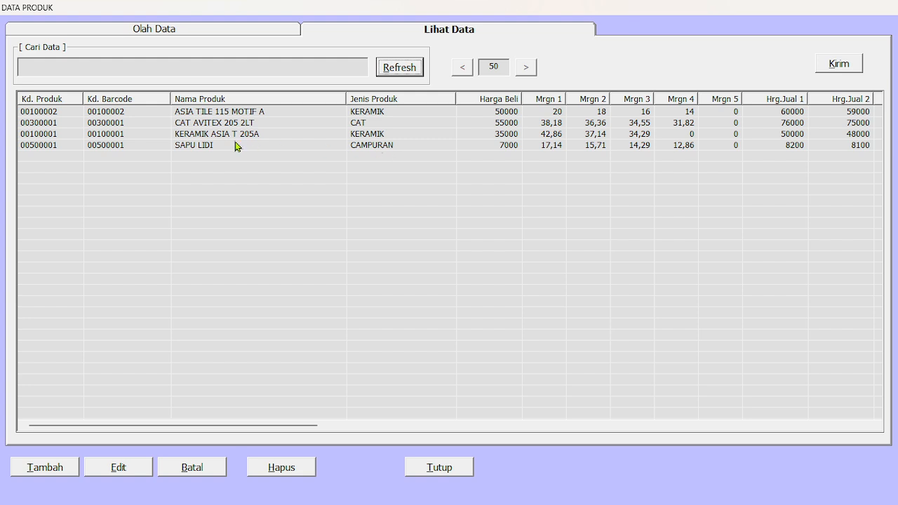
{"action": "left_click", "coordinate": [175, 35]}
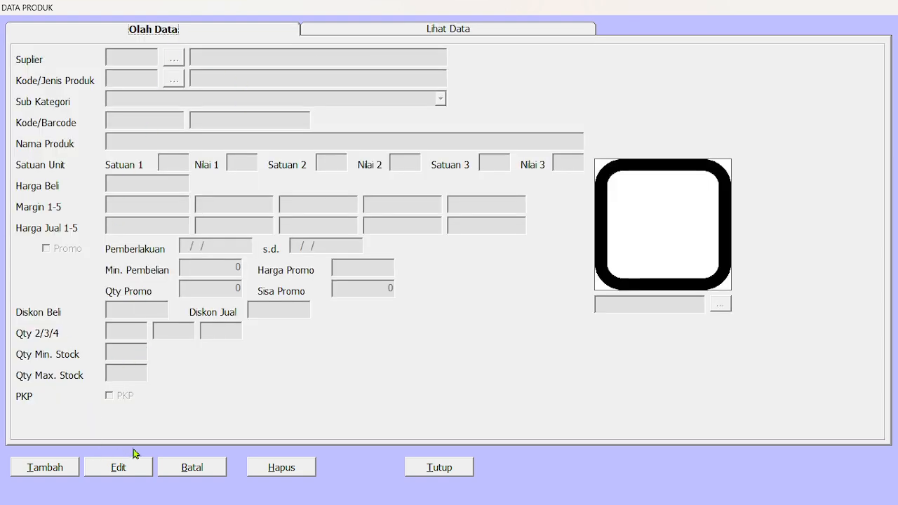
{"action": "left_click", "coordinate": [462, 29]}
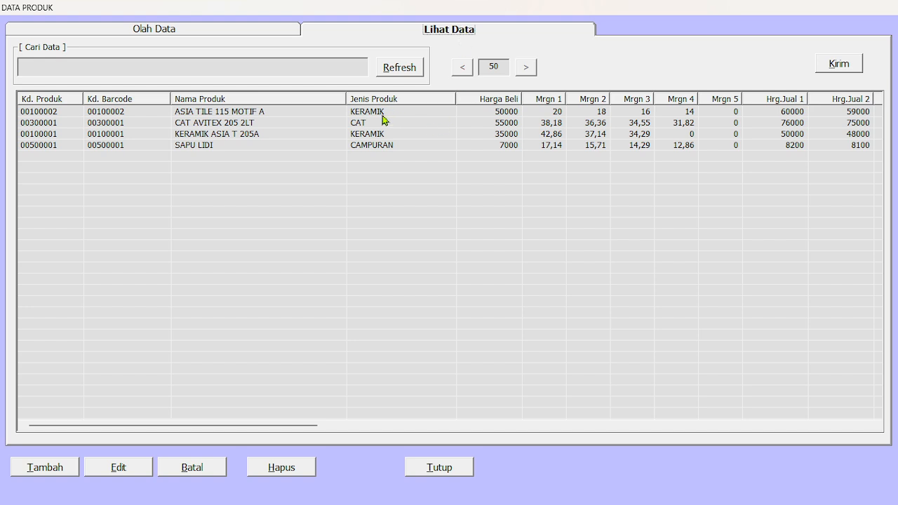
- Open KERAMIK ASIA T 205A for editing and set its product picture to 001.3998.jpg
{"action": "double_click", "coordinate": [375, 136]}
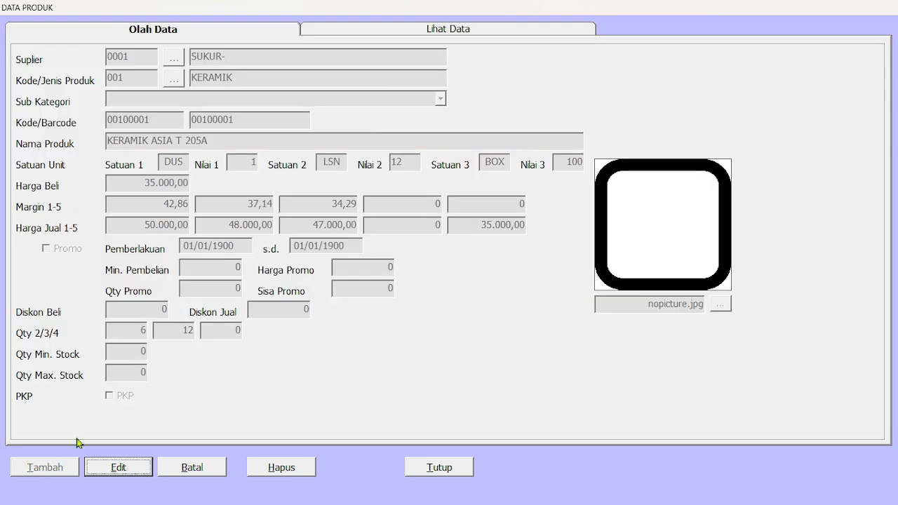
{"action": "left_click", "coordinate": [118, 468]}
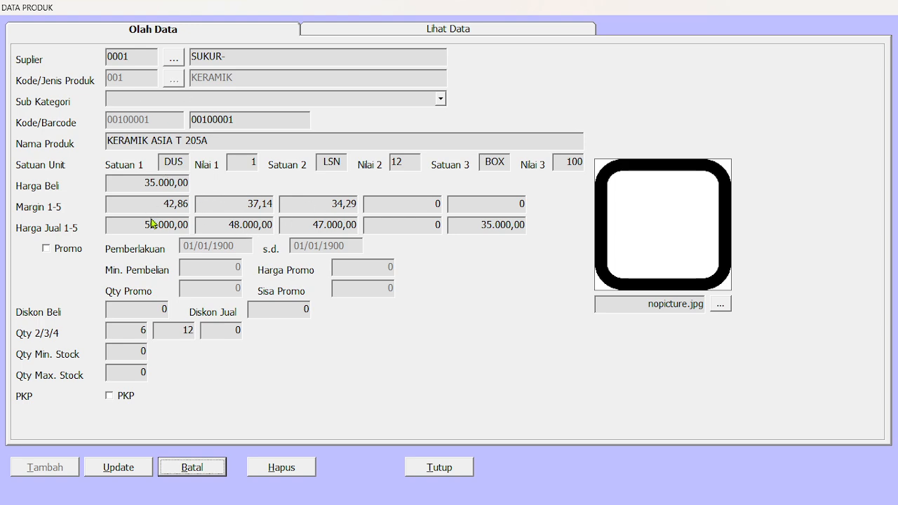
{"action": "left_click", "coordinate": [717, 305]}
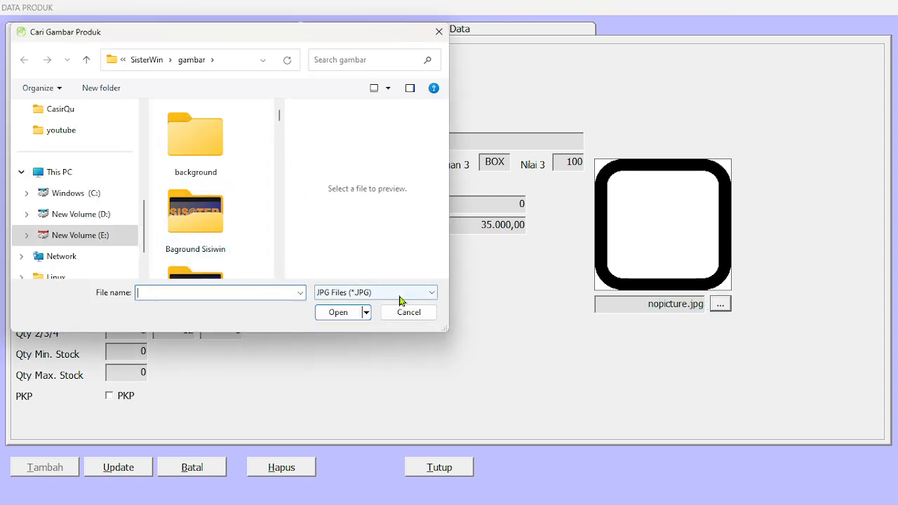
{"action": "scroll", "coordinate": [235, 209], "scroll_direction": "down", "scroll_amount": 5}
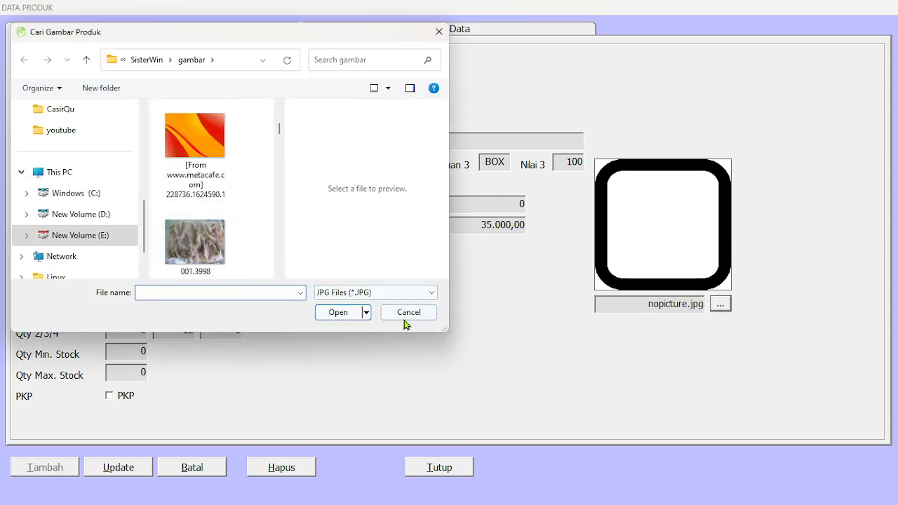
{"action": "left_click", "coordinate": [195, 242]}
{"action": "left_click", "coordinate": [340, 312]}
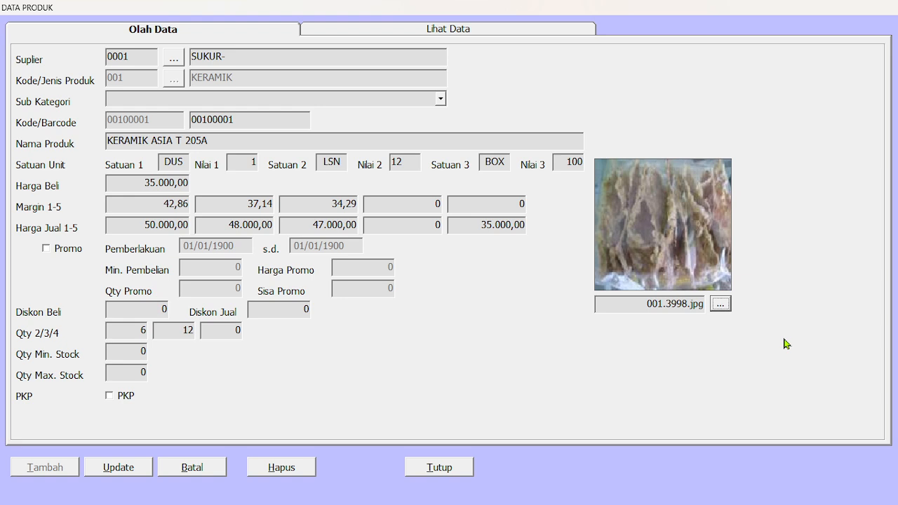
- Save the picture change to the KERAMIK ASIA T 205A record and dismiss the messages
{"action": "left_click", "coordinate": [102, 474]}
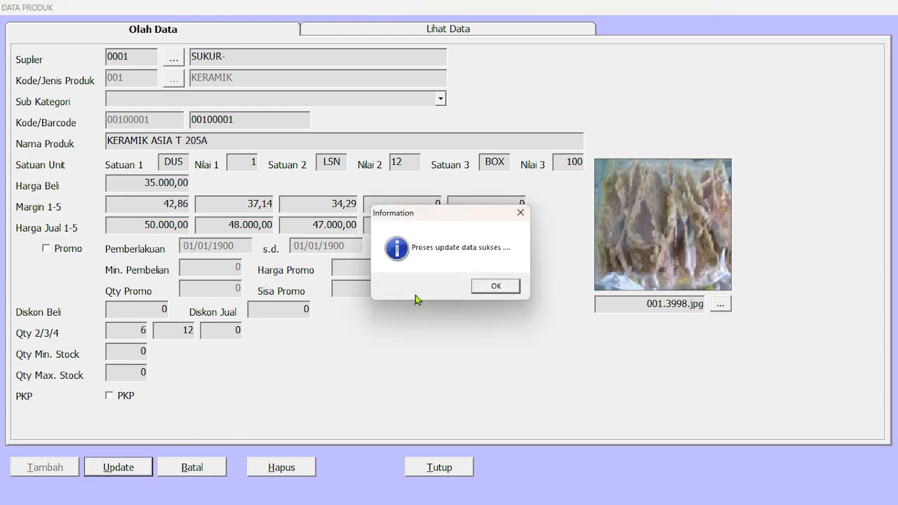
{"action": "left_click", "coordinate": [496, 287]}
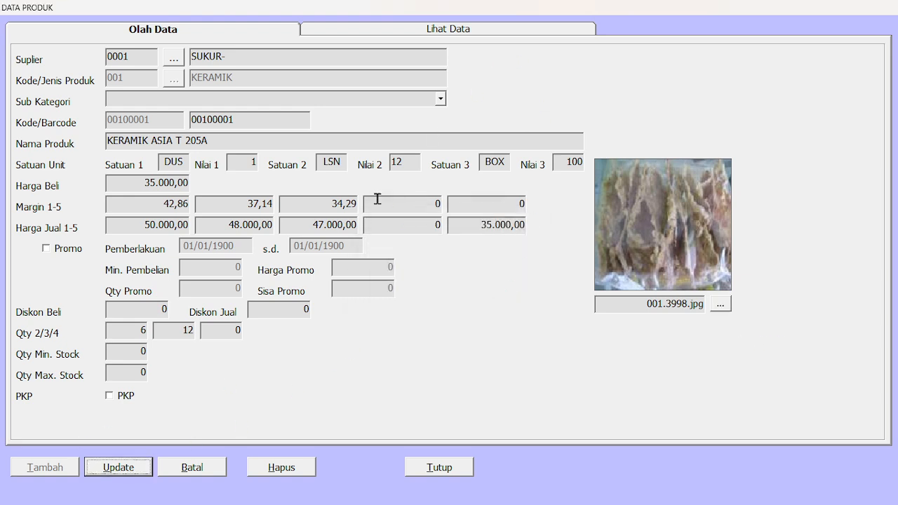
{"action": "left_click", "coordinate": [119, 465]}
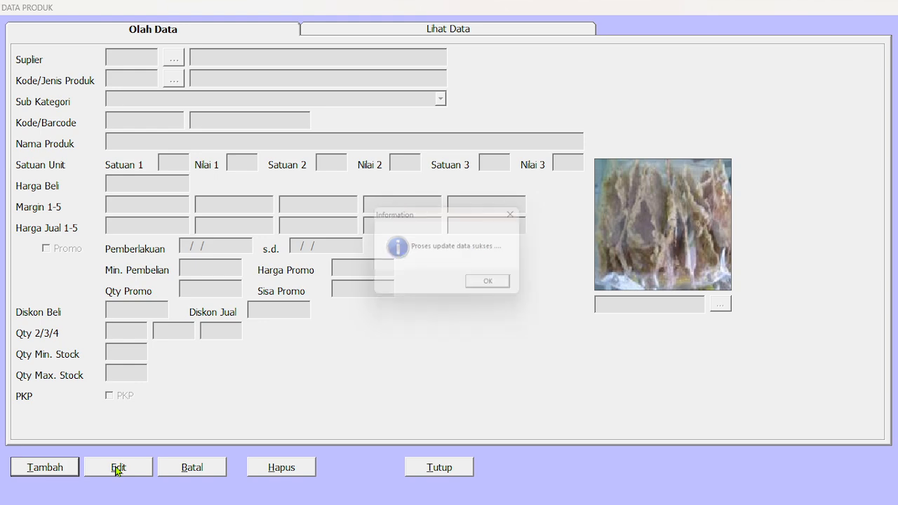
{"action": "left_click", "coordinate": [498, 288]}
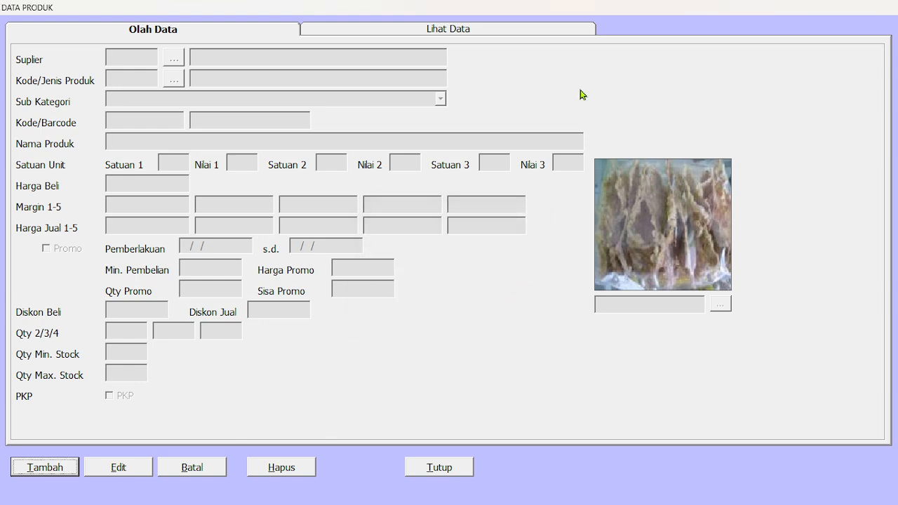
- Refresh the product list and view the CAT AVITEX 205 2LT and SAPU LIDI records
{"action": "left_click", "coordinate": [503, 33]}
{"action": "left_click", "coordinate": [411, 73]}
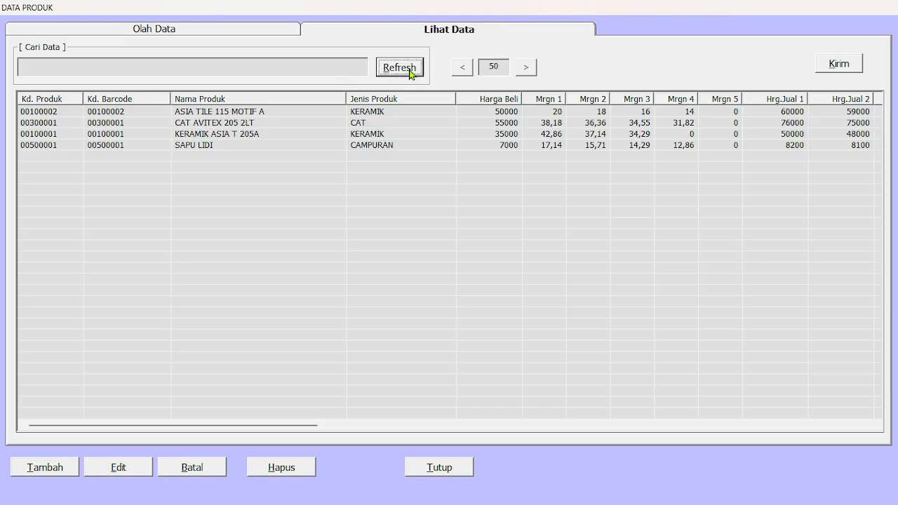
{"action": "double_click", "coordinate": [374, 124]}
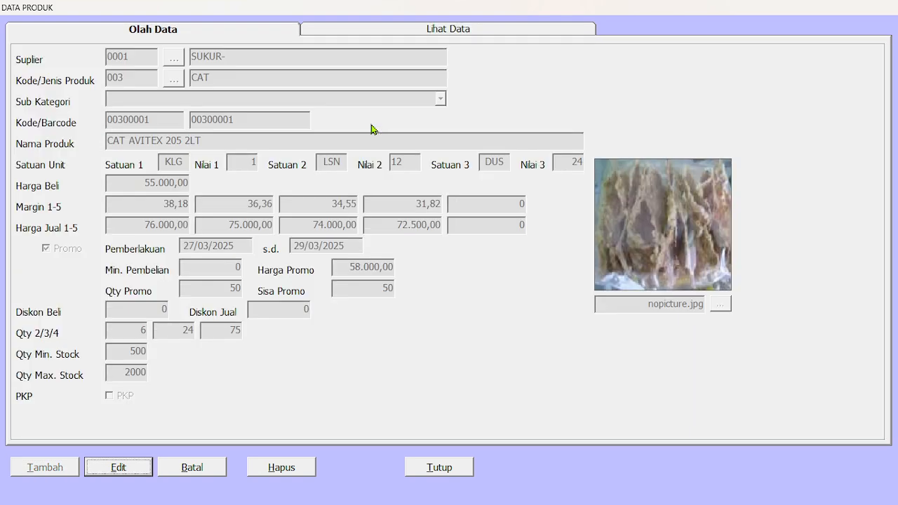
{"action": "left_click", "coordinate": [481, 28]}
{"action": "left_click", "coordinate": [362, 145]}
{"action": "double_click", "coordinate": [362, 145]}
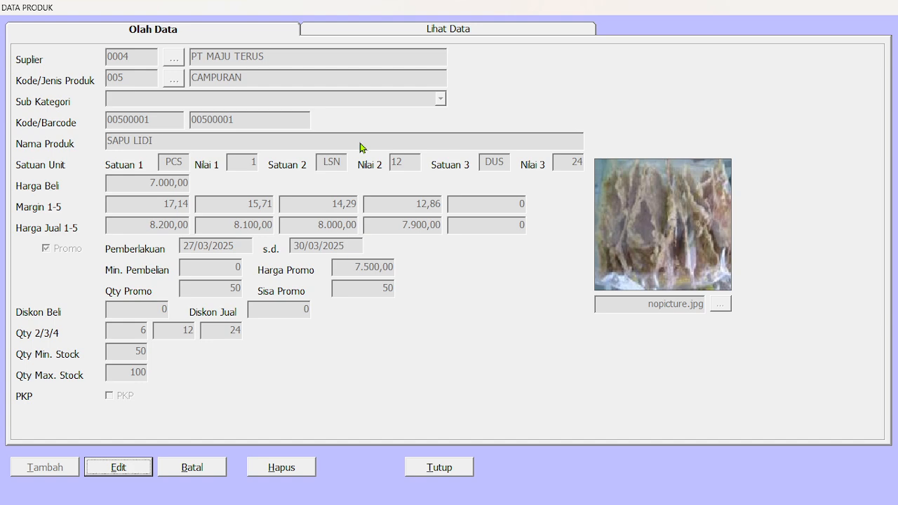
- View the record of ASIA TILE 115 MOTIF A from the product list
{"action": "left_click", "coordinate": [429, 29]}
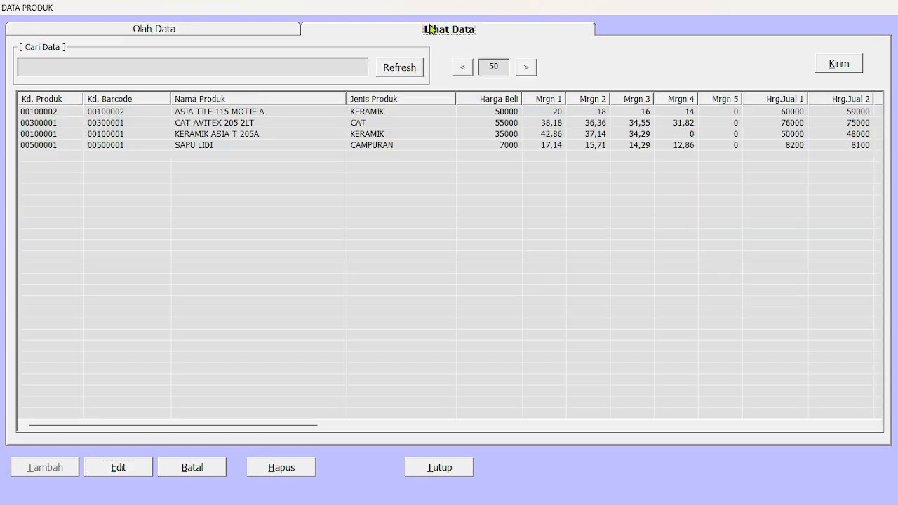
{"action": "double_click", "coordinate": [357, 112]}
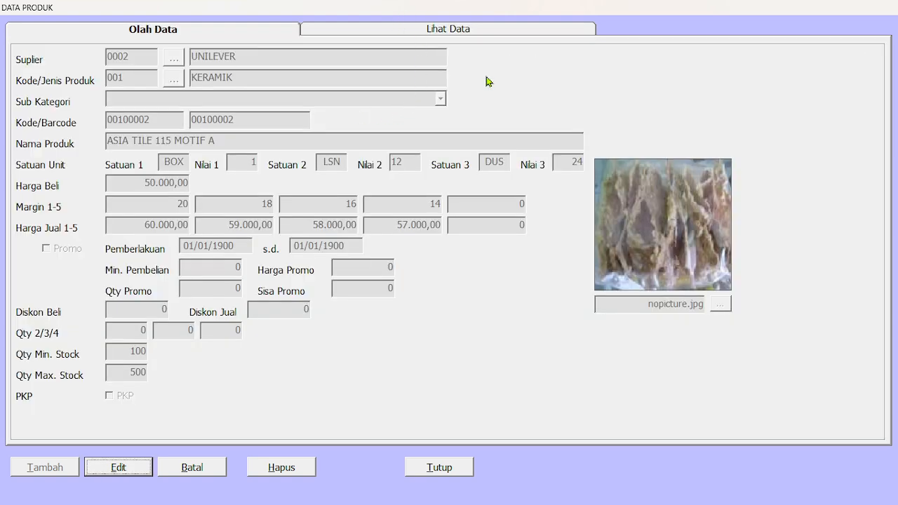
{"action": "left_click", "coordinate": [447, 30]}
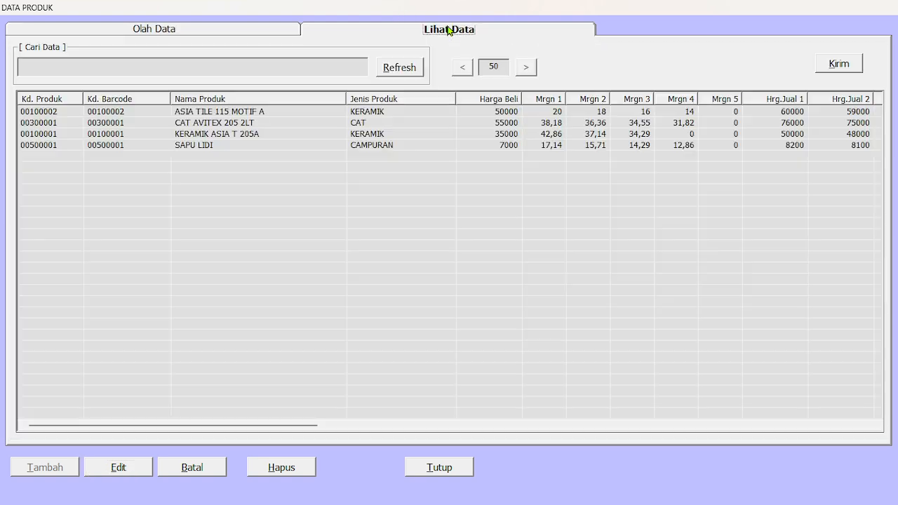
{"action": "left_click", "coordinate": [228, 31]}
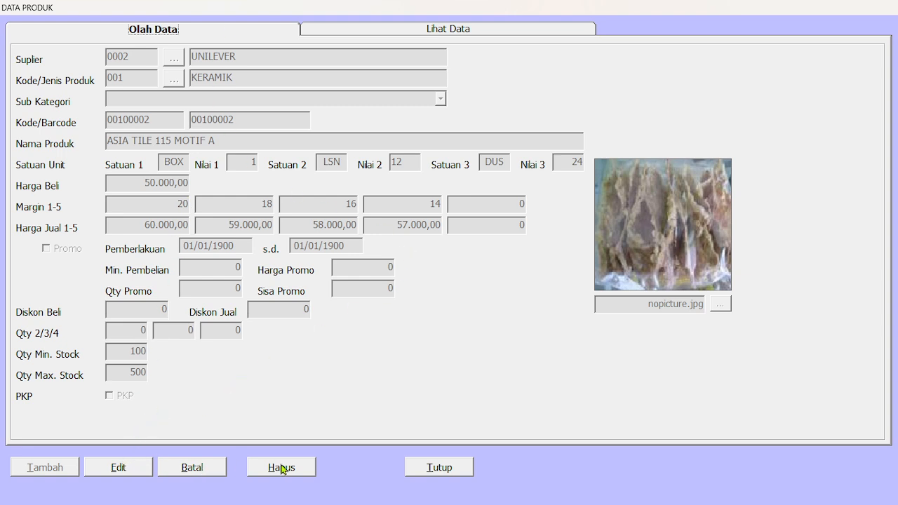
- Request deletion of SAPU LIDI from the product list and decline the confirmation
{"action": "left_click", "coordinate": [388, 31]}
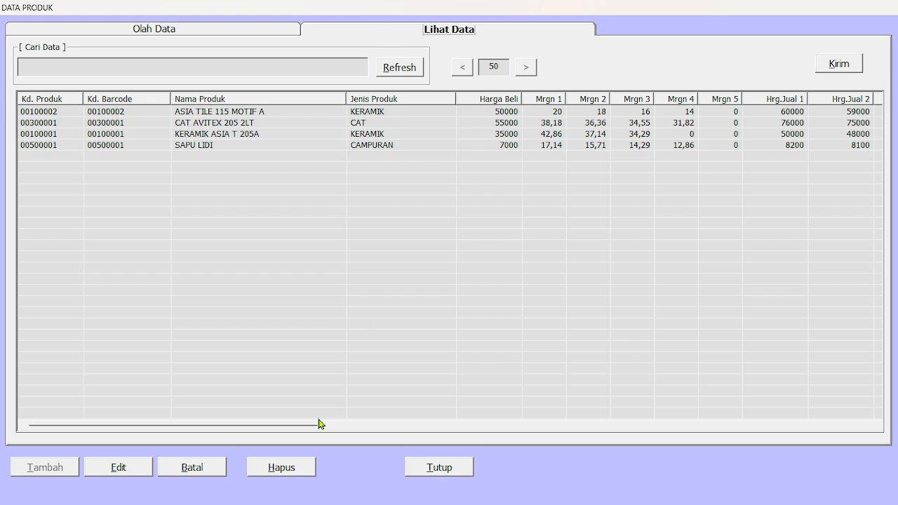
{"action": "left_click", "coordinate": [362, 144]}
{"action": "left_click", "coordinate": [284, 470]}
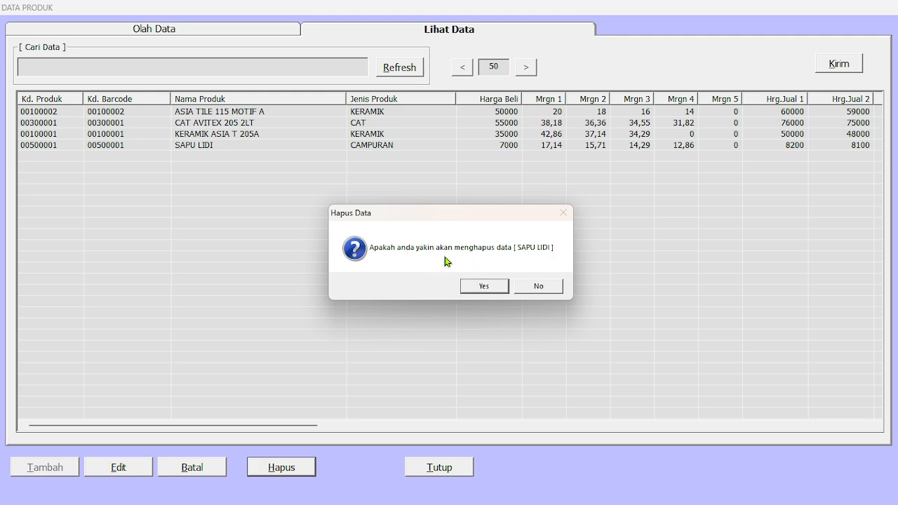
{"action": "left_click", "coordinate": [541, 287]}
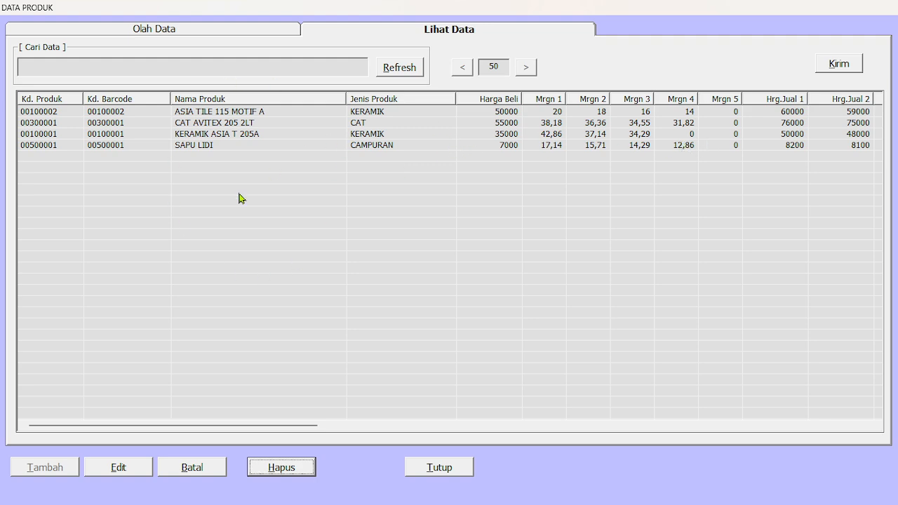
- Close the product data form, open MasterList Edit Produk and search it for SAPU
{"action": "left_click", "coordinate": [432, 468]}
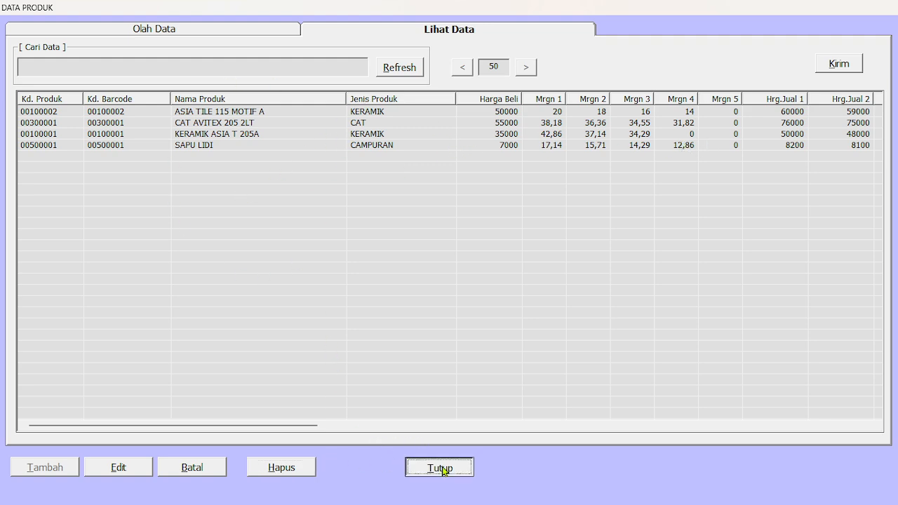
{"action": "left_click", "coordinate": [21, 22]}
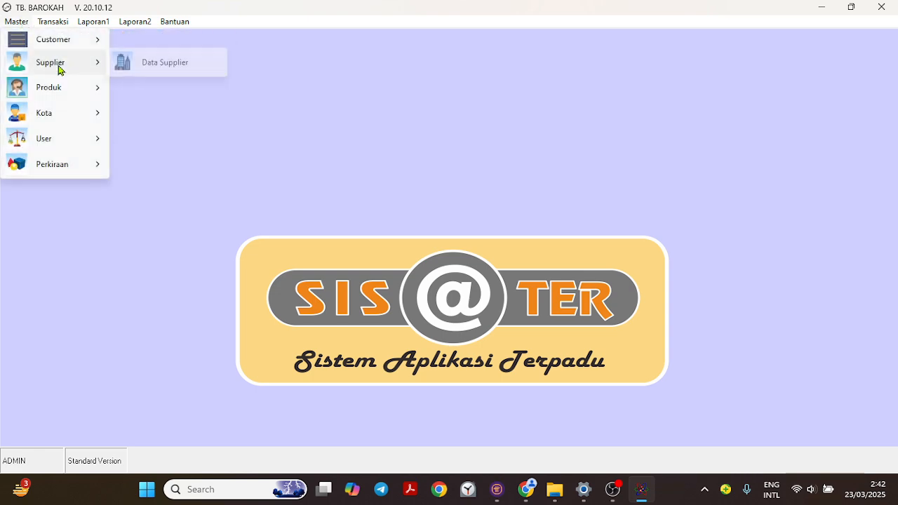
{"action": "mouse_move", "coordinate": [60, 89]}
{"action": "left_click", "coordinate": [171, 140]}
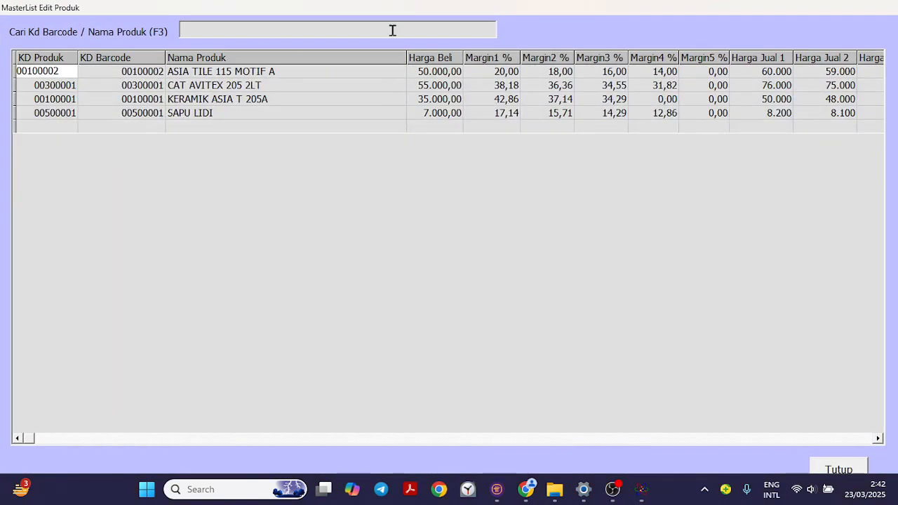
{"action": "key", "text": "Return"}
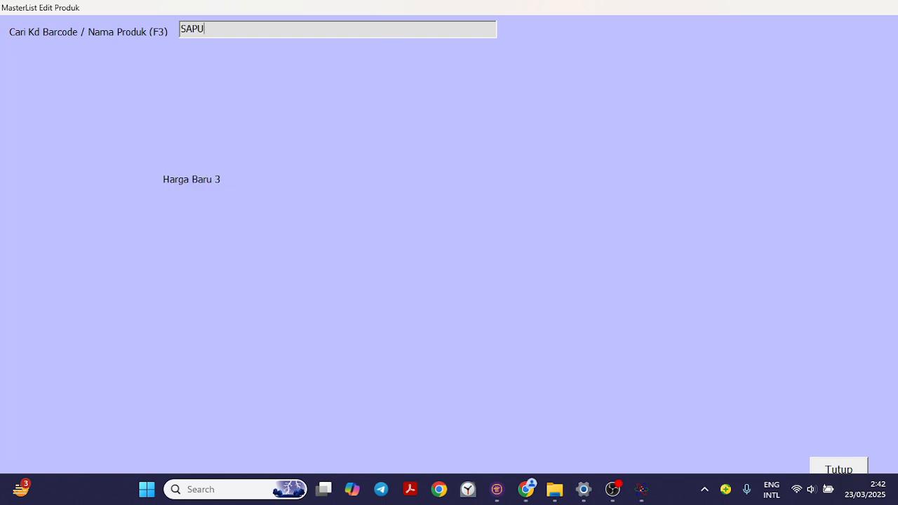
{"action": "key", "text": "Return"}
- Review the name, margin and selling price fields of SAPU LIDI in the master list row
{"action": "key", "text": "Tab"}
{"action": "key", "text": "Tab"}
{"action": "key", "text": "Tab"}
{"action": "key", "text": "Tab"}
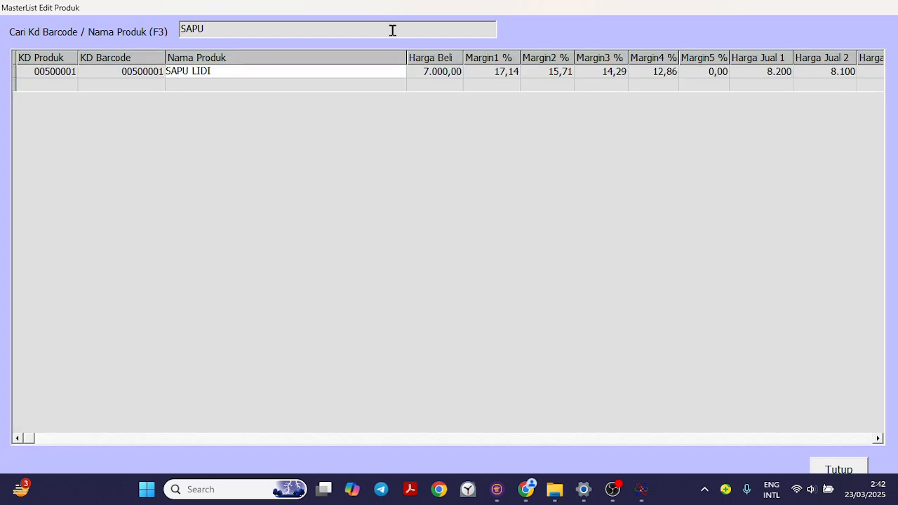
{"action": "key", "text": "Tab"}
{"action": "key", "text": "Tab"}
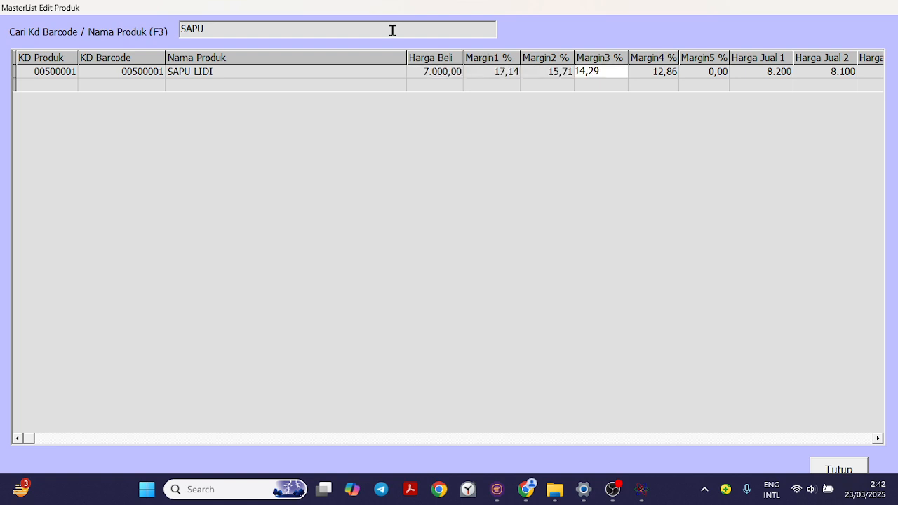
{"action": "key", "text": "Tab"}
{"action": "key", "text": "shift+Tab"}
{"action": "key", "text": "Tab"}
{"action": "key", "text": "Tab"}
{"action": "key", "text": "Tab"}
{"action": "key", "text": "Tab"}
{"action": "key", "text": "Tab"}
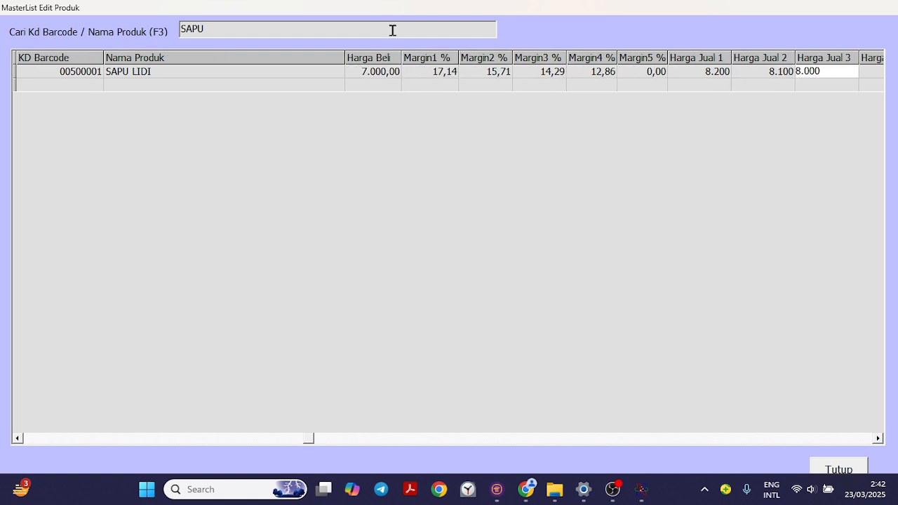
- Set Harga Jual 1 of SAPU LIDI to 8500
{"action": "key", "text": "shift+Tab"}
{"action": "key", "text": "shift+Tab"}
{"action": "key", "text": "shift+Tab"}
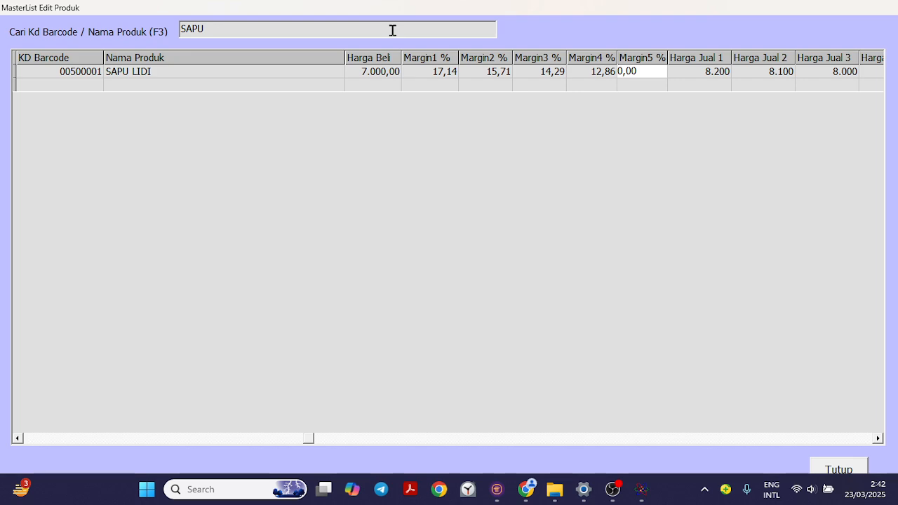
{"action": "key", "text": "Tab"}
{"action": "type", "text": "8"}
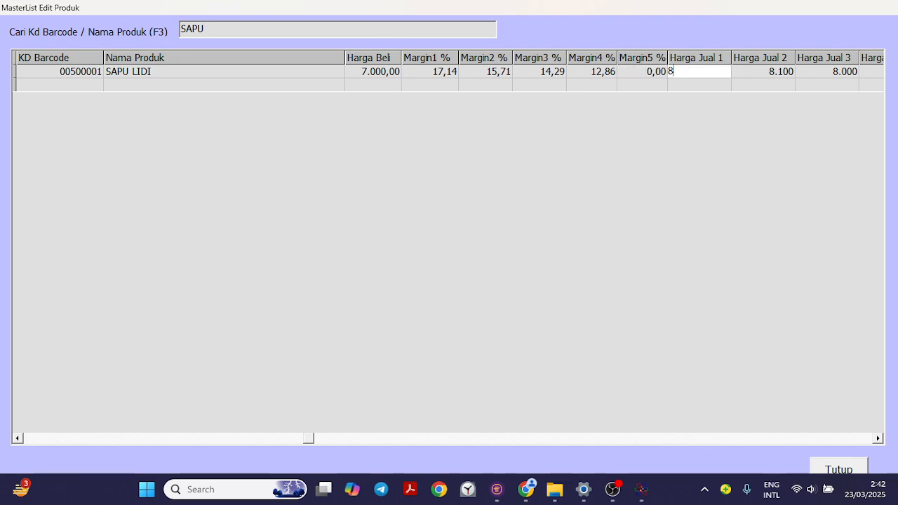
{"action": "type", "text": "500"}
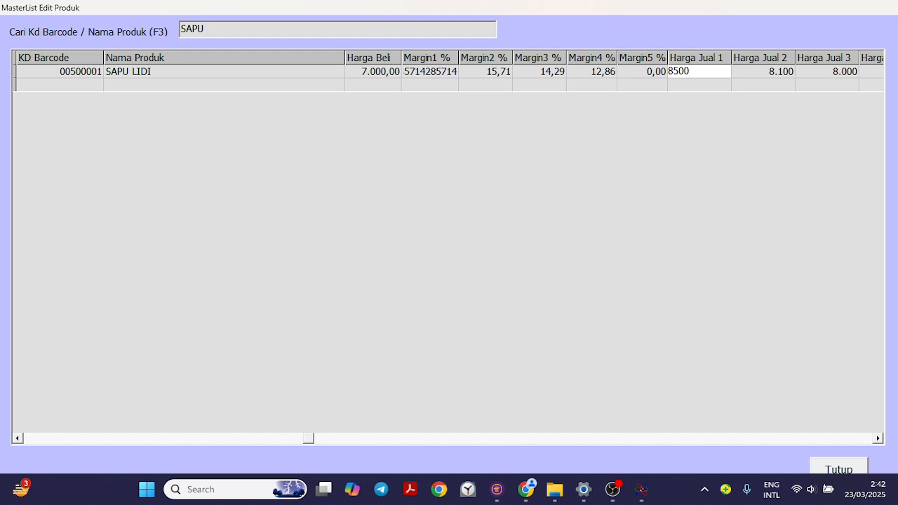
{"action": "key", "text": "Return"}
- Set Harga Jual 2 of SAPU LIDI to 8300 and commit it
{"action": "key", "text": "Tab"}
{"action": "key", "text": "ctrl+a"}
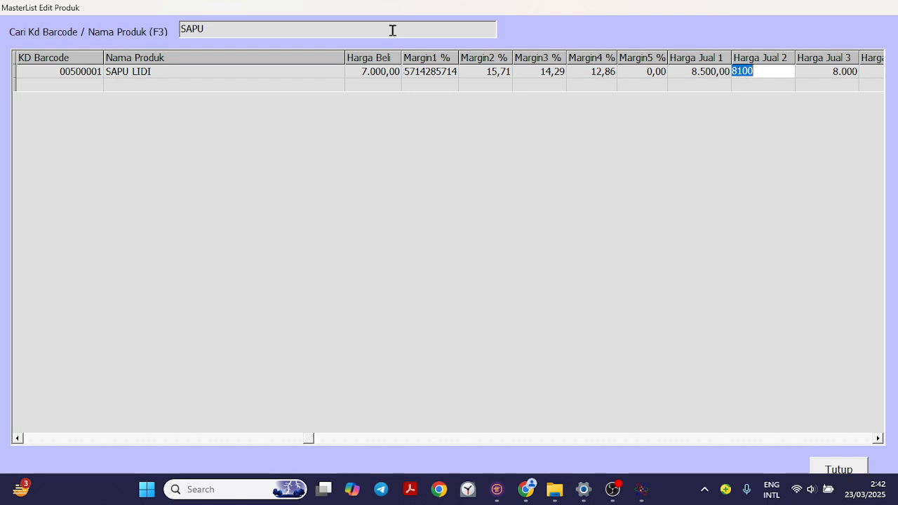
{"action": "type", "text": "83"}
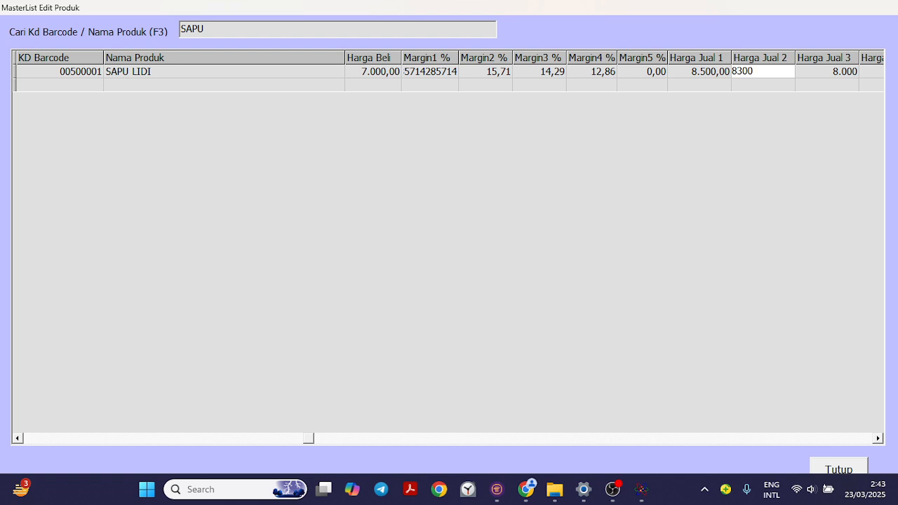
{"action": "key", "text": "Return"}
{"action": "key", "text": "Return"}
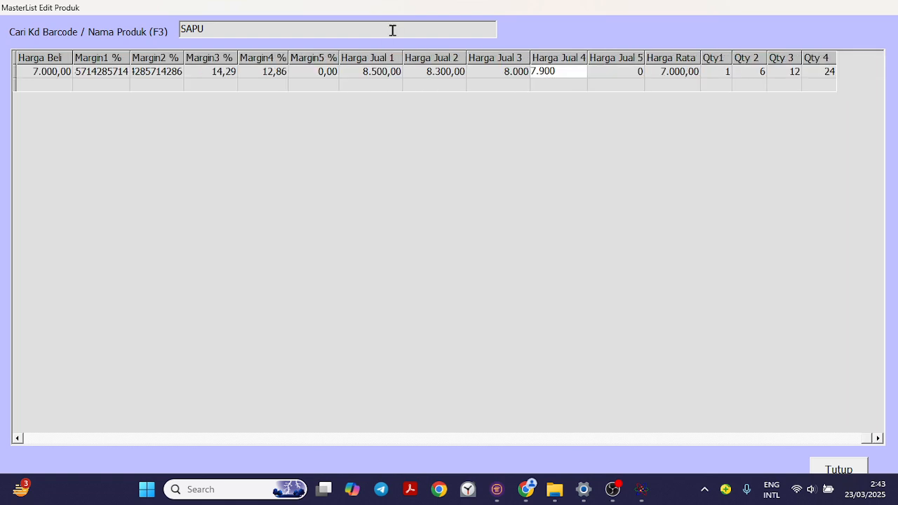
- Review the SAPU LIDI row across its selling prices, margins and barcode to check the updated values
{"action": "key", "text": "Left"}
{"action": "key", "text": "Right"}
{"action": "key", "text": "Right"}
{"action": "key", "text": "Left"}
{"action": "key", "text": "Left"}
{"action": "key", "text": "Left"}
{"action": "key", "text": "Left"}
{"action": "key", "text": "Left"}
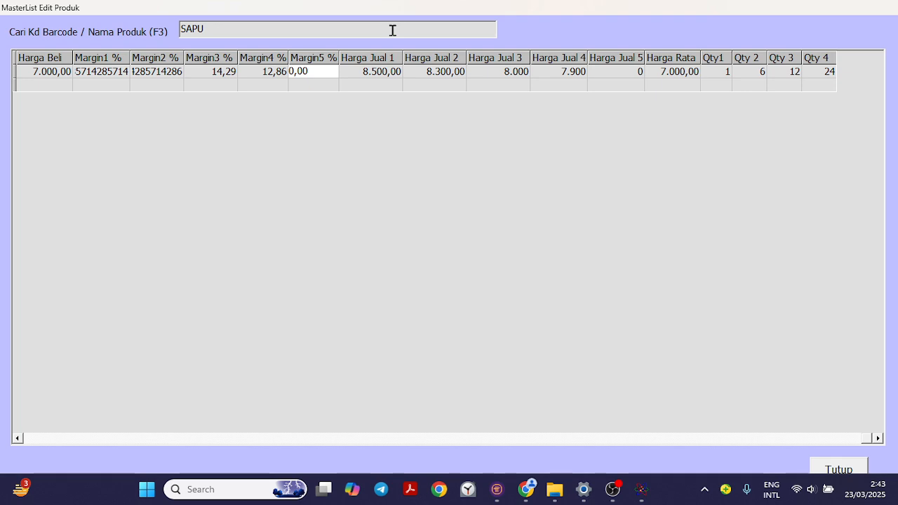
{"action": "key", "text": "Left"}
{"action": "key", "text": "Left"}
{"action": "key", "text": "Left"}
{"action": "key", "text": "Left"}
{"action": "key", "text": "Left"}
{"action": "key", "text": "Left"}
{"action": "key", "text": "Left"}
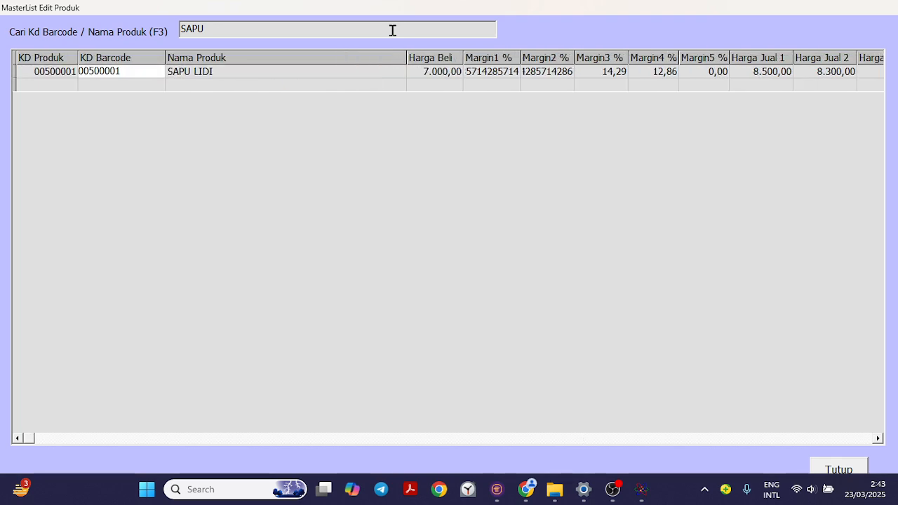
{"action": "key", "text": "Right"}
{"action": "key", "text": "Right"}
{"action": "key", "text": "Right"}
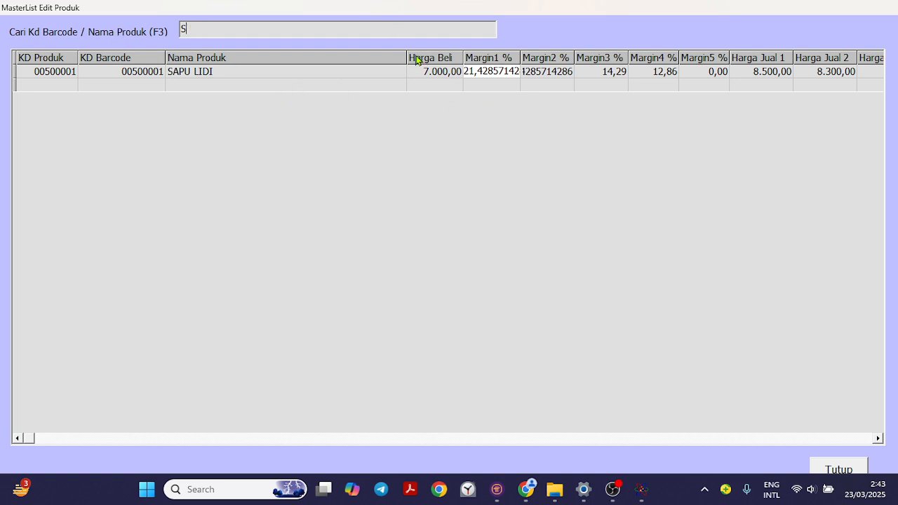
- Search the master list for A, look through the listed product rows and close the master list
{"action": "key", "text": "Return"}
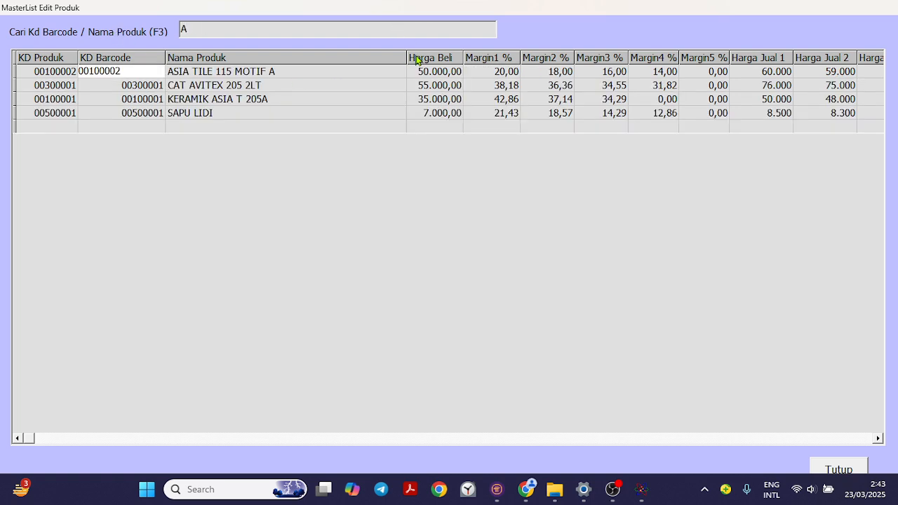
{"action": "key", "text": "Down"}
{"action": "key", "text": "Right"}
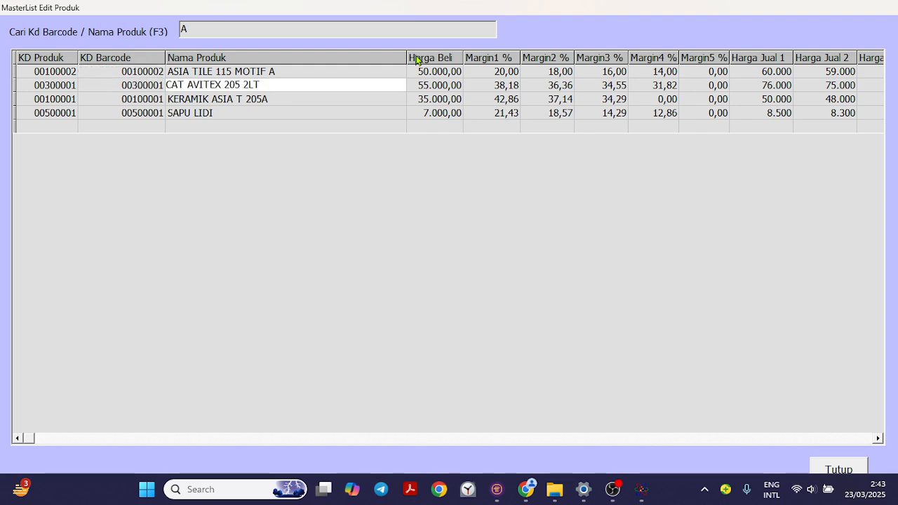
{"action": "key", "text": "Right"}
{"action": "key", "text": "Right"}
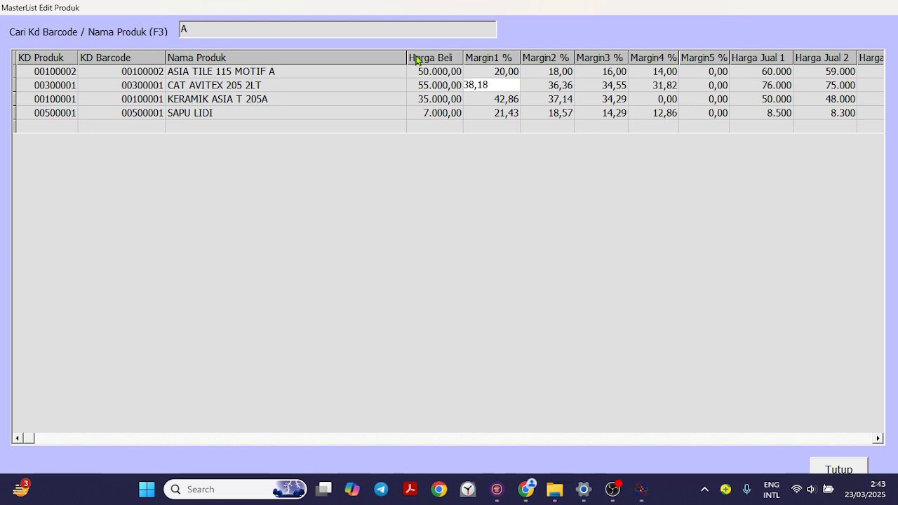
{"action": "key", "text": "Left"}
{"action": "key", "text": "Left"}
{"action": "key", "text": "Down"}
{"action": "key", "text": "Down"}
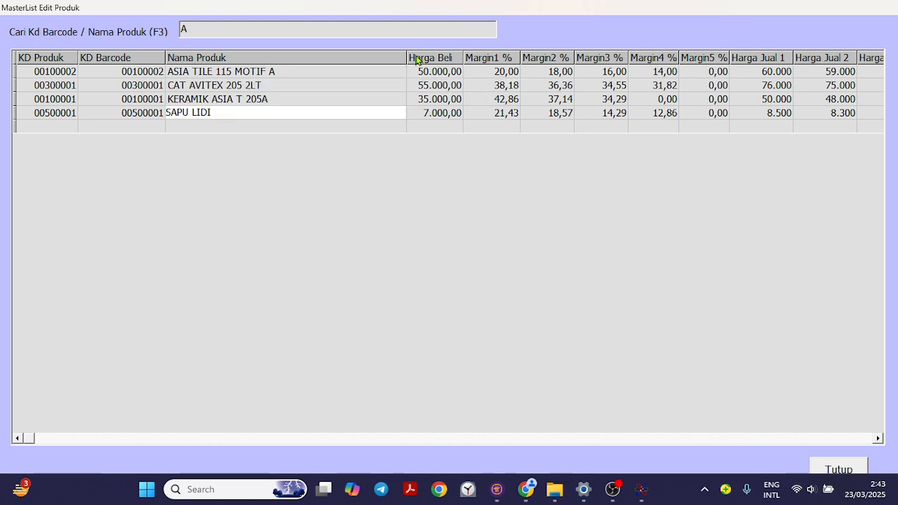
{"action": "key", "text": "Up"}
{"action": "key", "text": "Up"}
{"action": "key", "text": "Up"}
{"action": "key", "text": "Down"}
{"action": "key", "text": "Down"}
{"action": "key", "text": "Down"}
{"action": "key", "text": "BackSpace"}
{"action": "left_click", "coordinate": [841, 468]}
- Open the Data Kota form, view the SAMUDRA KULON and GANCANG records without saving, and close the form
{"action": "left_click", "coordinate": [19, 22]}
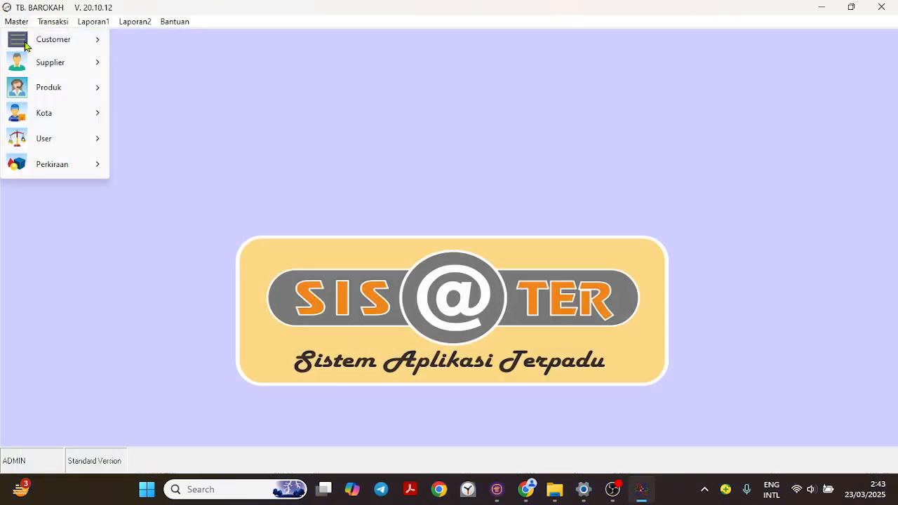
{"action": "mouse_move", "coordinate": [24, 90]}
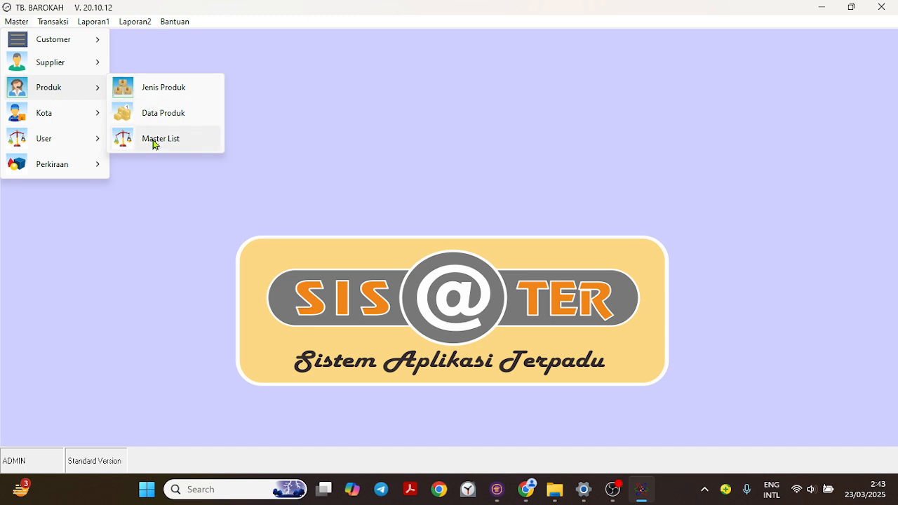
{"action": "mouse_move", "coordinate": [46, 114]}
{"action": "left_click", "coordinate": [144, 114]}
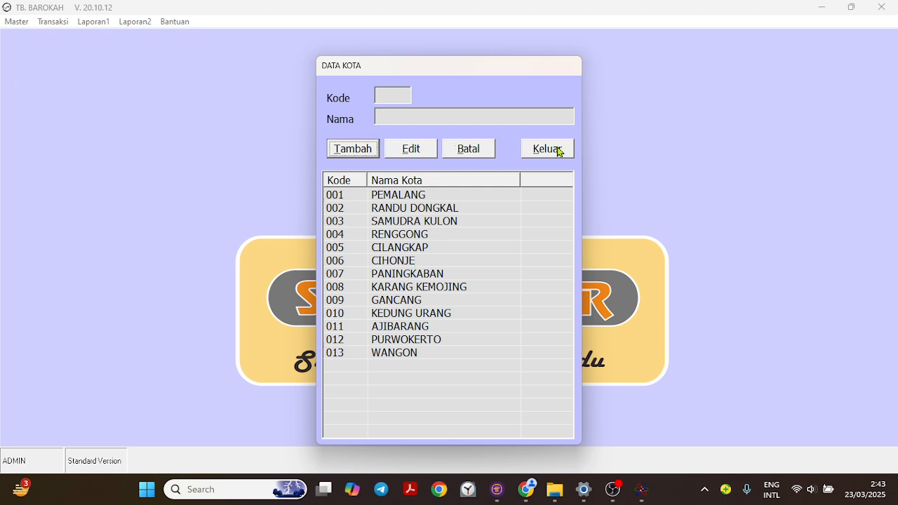
{"action": "double_click", "coordinate": [403, 222]}
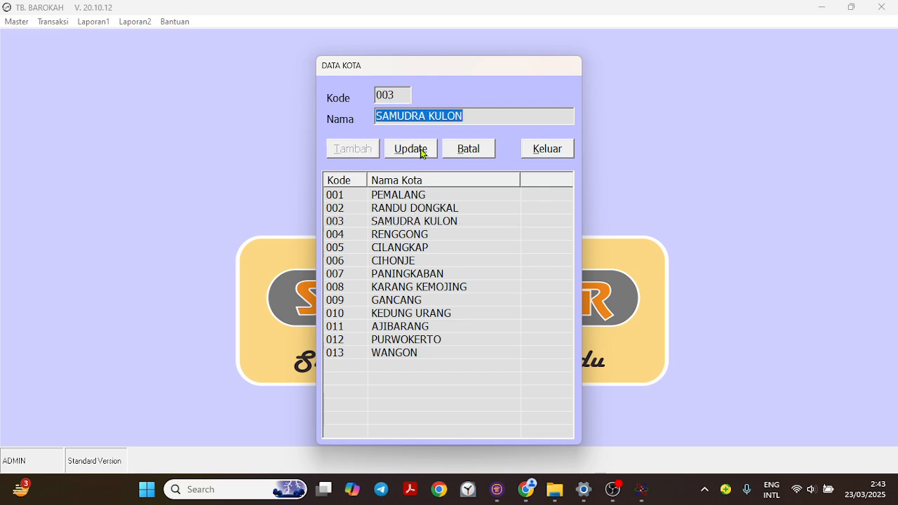
{"action": "left_click", "coordinate": [461, 151]}
{"action": "double_click", "coordinate": [394, 305]}
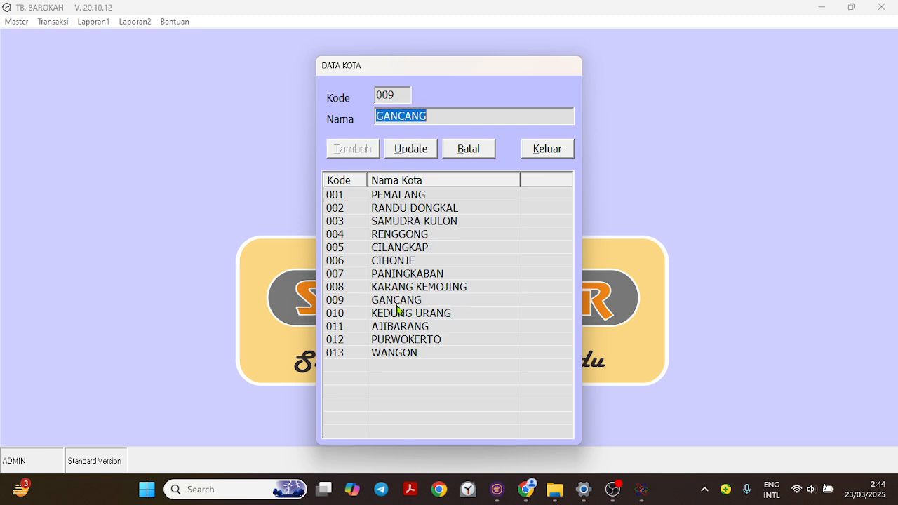
{"action": "left_click", "coordinate": [472, 150]}
{"action": "left_click", "coordinate": [551, 149]}
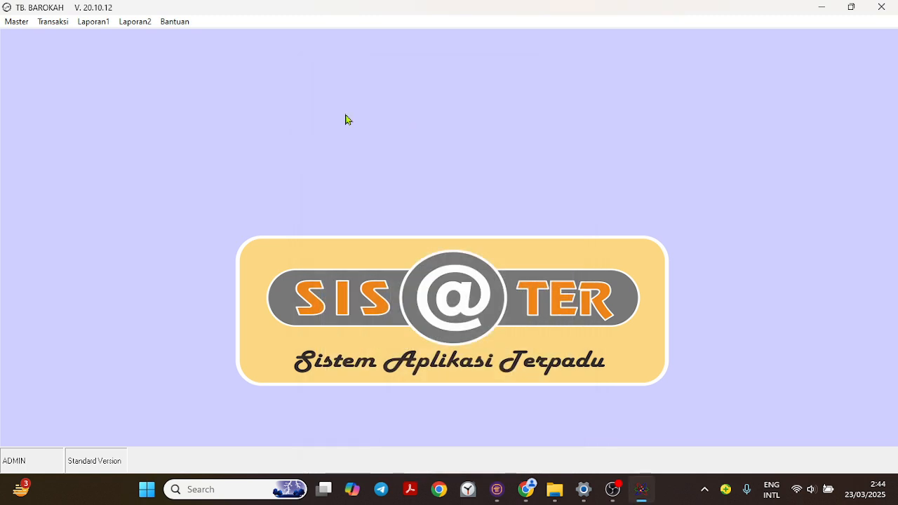
- Open the Otoritas User form, review the list of authority levels and close it
{"action": "left_click", "coordinate": [19, 23]}
{"action": "mouse_move", "coordinate": [54, 112]}
{"action": "mouse_move", "coordinate": [70, 138]}
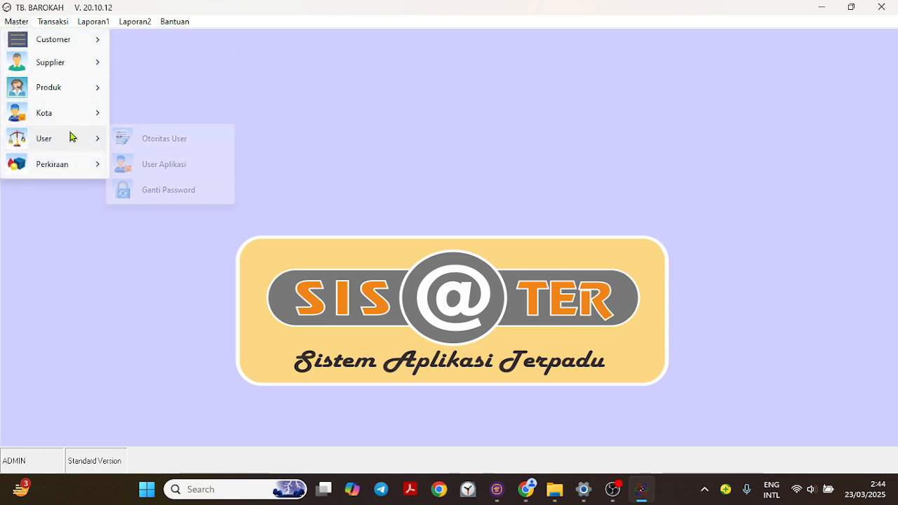
{"action": "left_click", "coordinate": [180, 139]}
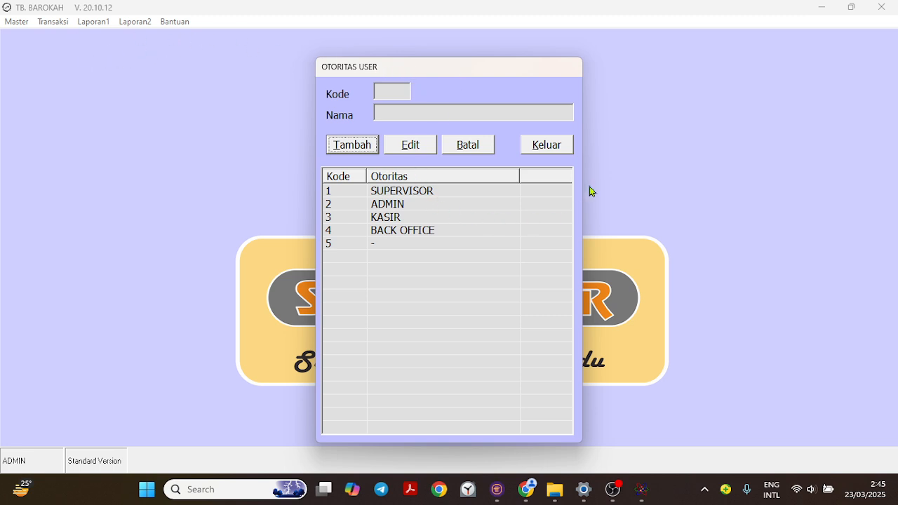
{"action": "left_click", "coordinate": [547, 146]}
- Open the Data User Aplikasi form and load the second KASIR user's record for editing
{"action": "left_click", "coordinate": [17, 22]}
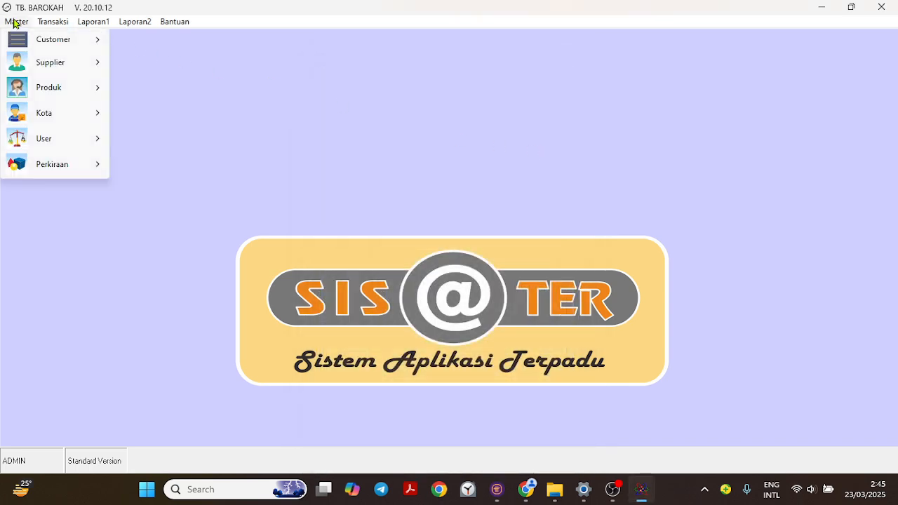
{"action": "mouse_move", "coordinate": [58, 136]}
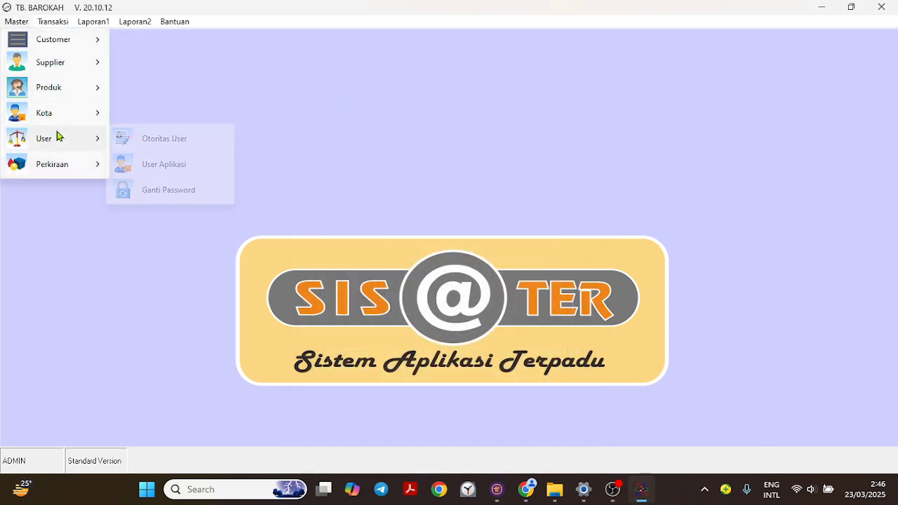
{"action": "left_click", "coordinate": [183, 166]}
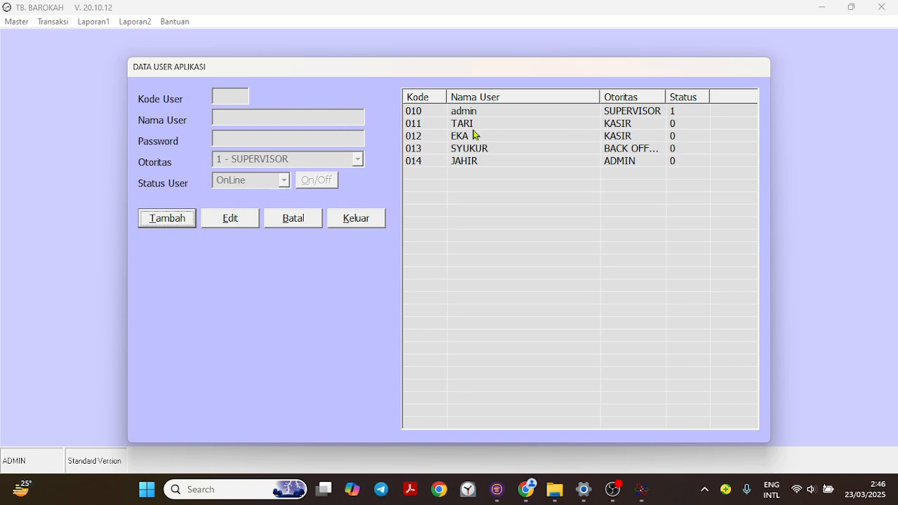
{"action": "double_click", "coordinate": [466, 137]}
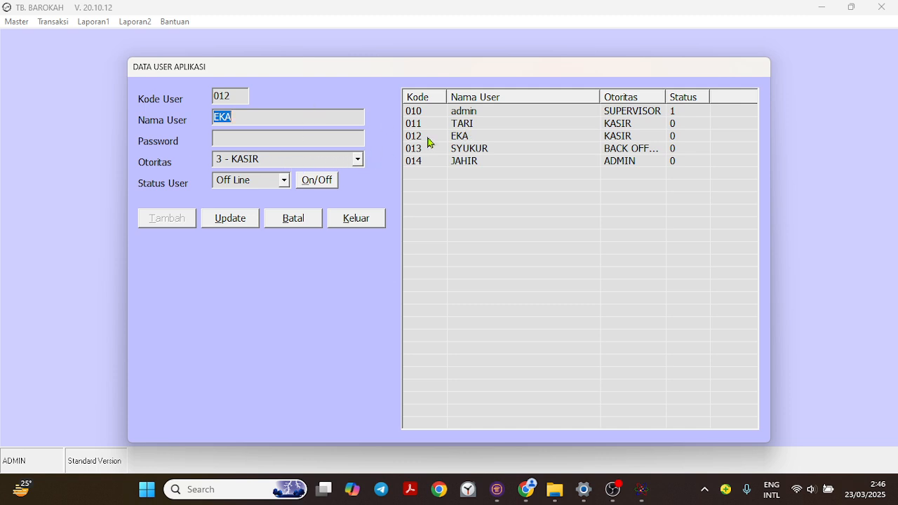
- Try setting the loaded cashier's Otoritas to 1 - SUPERVISOR and place the cursor in the Password field
{"action": "left_click", "coordinate": [359, 161]}
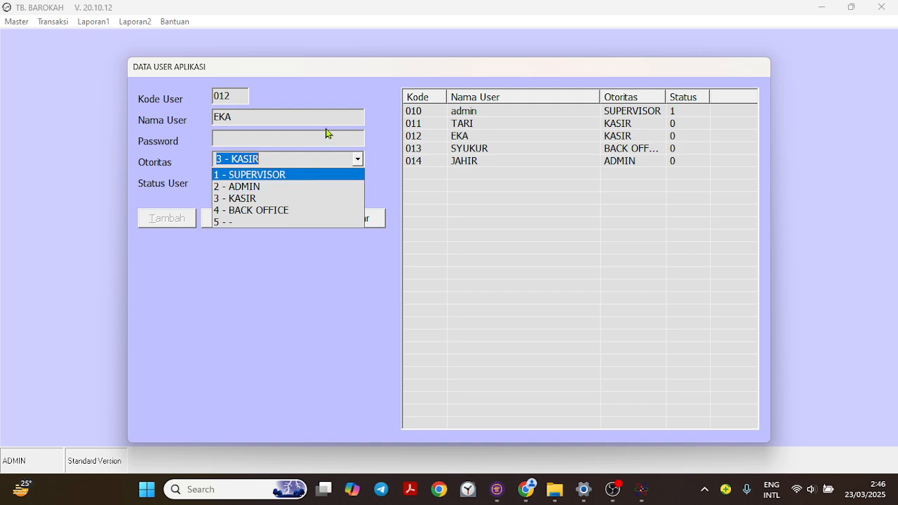
{"action": "left_click", "coordinate": [478, 156]}
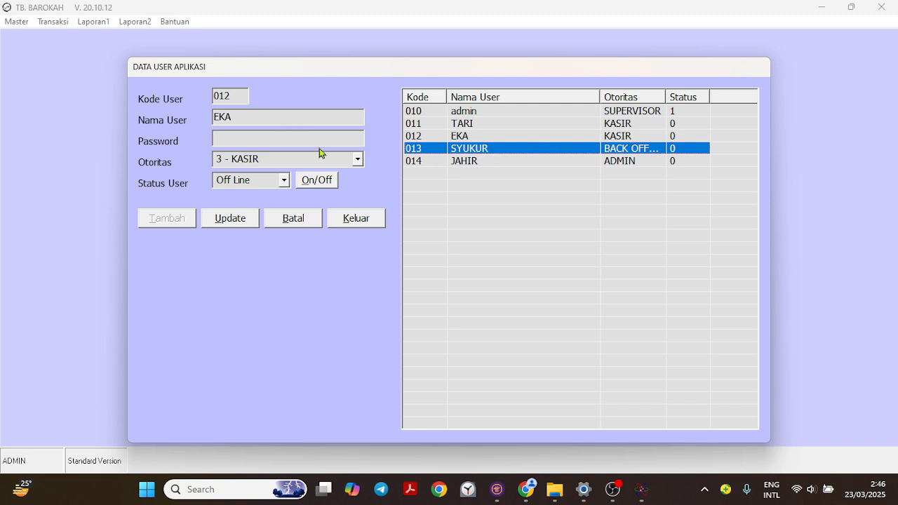
{"action": "left_click", "coordinate": [362, 162]}
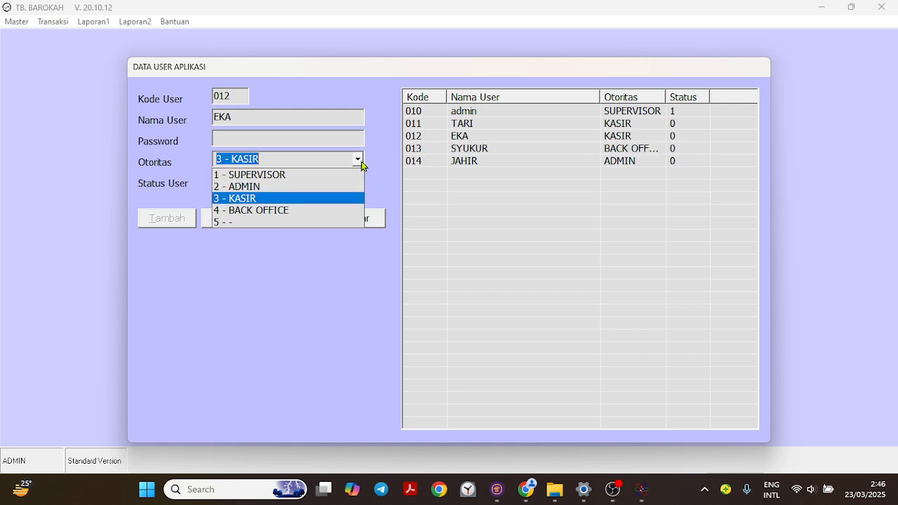
{"action": "left_click", "coordinate": [317, 175]}
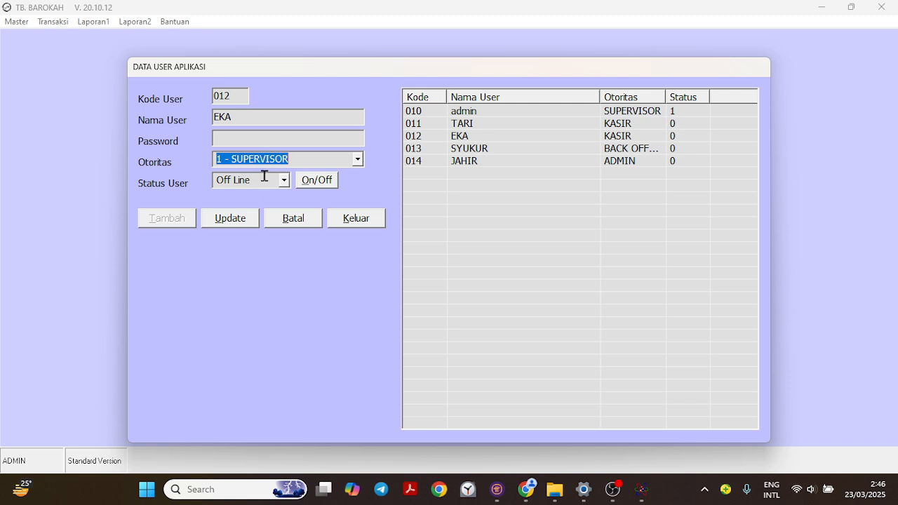
{"action": "left_click", "coordinate": [265, 138]}
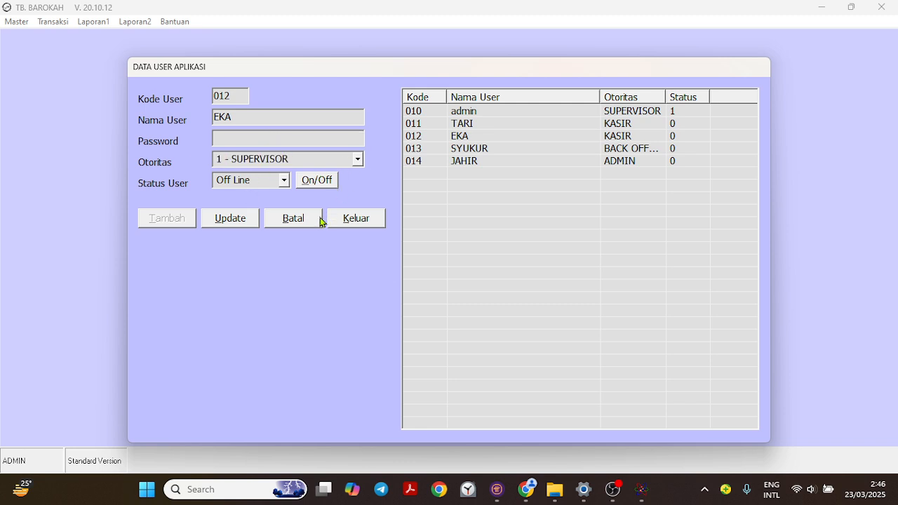
- View the BACK OFFICE user's record and cancel editing without saving
{"action": "left_click", "coordinate": [469, 149]}
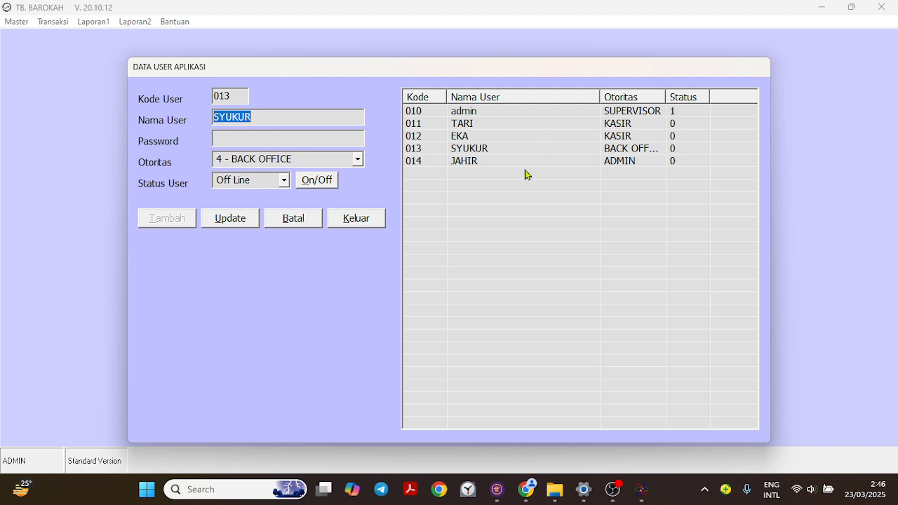
{"action": "left_click", "coordinate": [295, 219]}
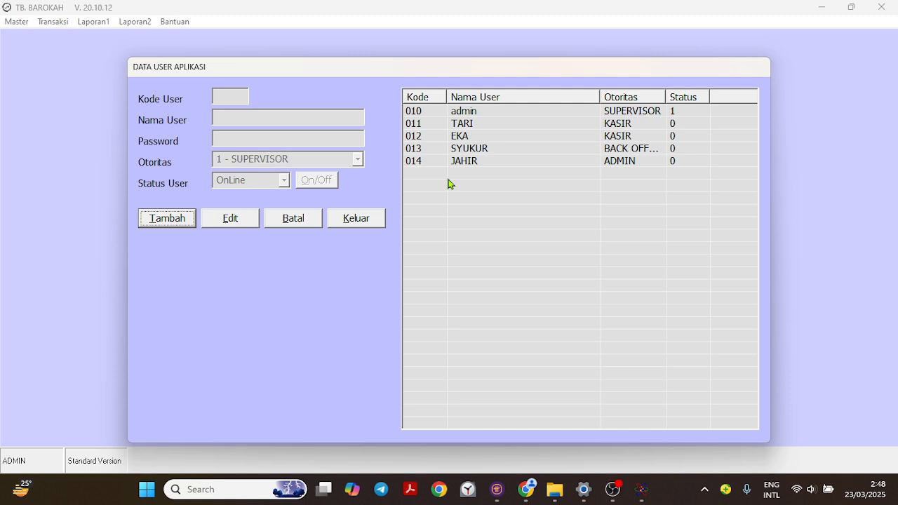
- Close the Data User Aplikasi form, then view the Ganti Password form and close it without changes
{"action": "left_click", "coordinate": [366, 218]}
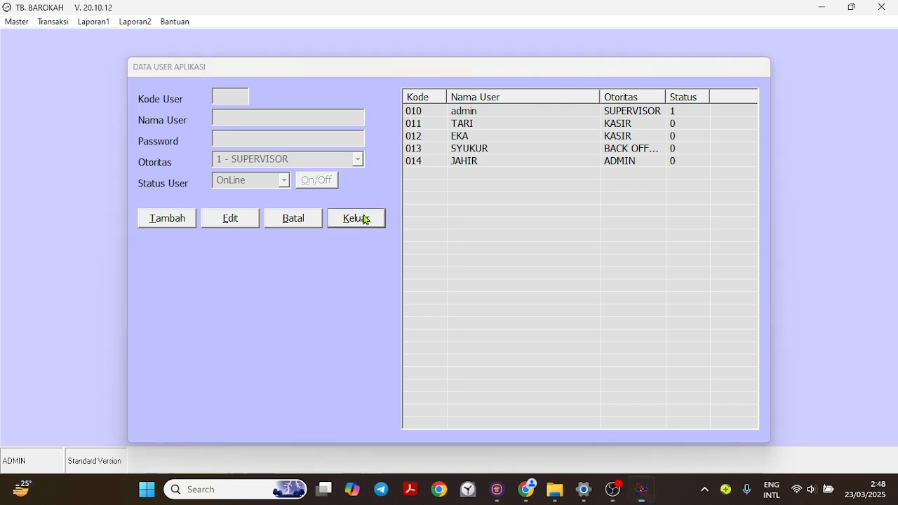
{"action": "left_click", "coordinate": [18, 22]}
{"action": "mouse_move", "coordinate": [60, 115]}
{"action": "mouse_move", "coordinate": [63, 139]}
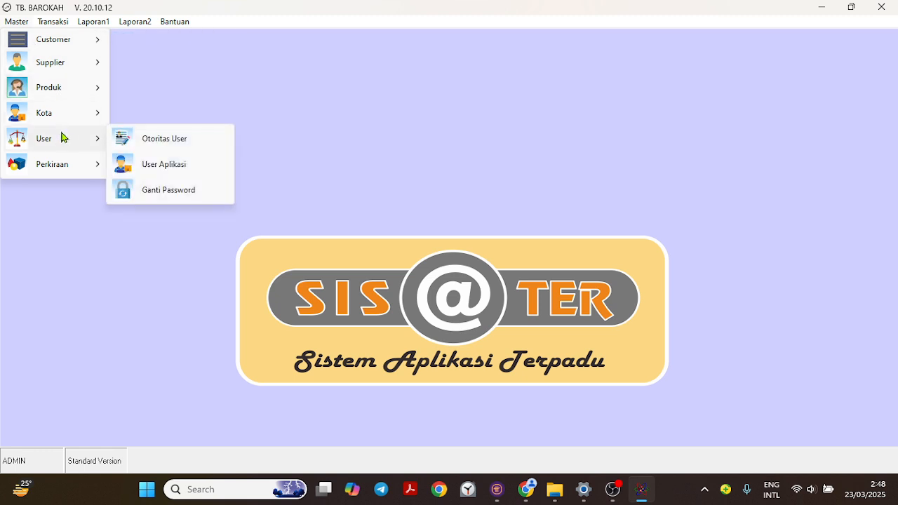
{"action": "left_click", "coordinate": [206, 188]}
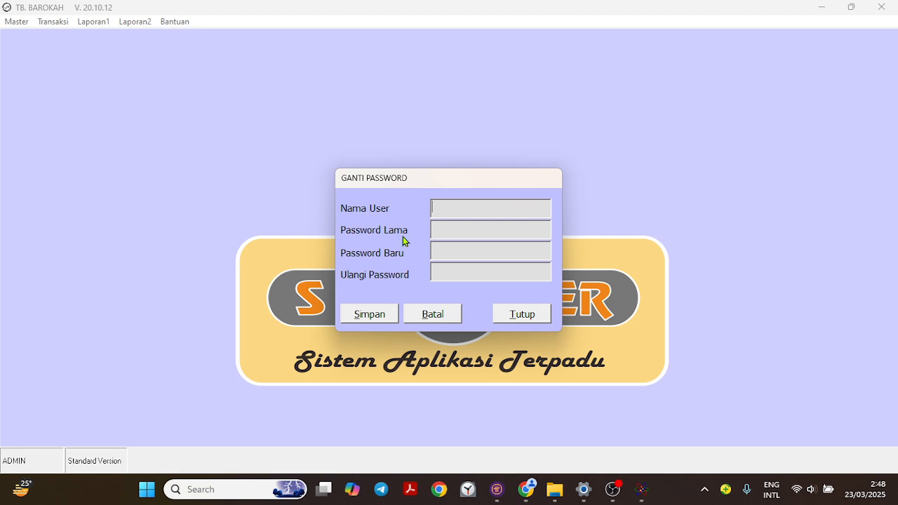
{"action": "left_click", "coordinate": [534, 318]}
- Open the Master Perkiraan form, load the PENDAPATN record and cancel editing without saving
{"action": "left_click", "coordinate": [17, 23]}
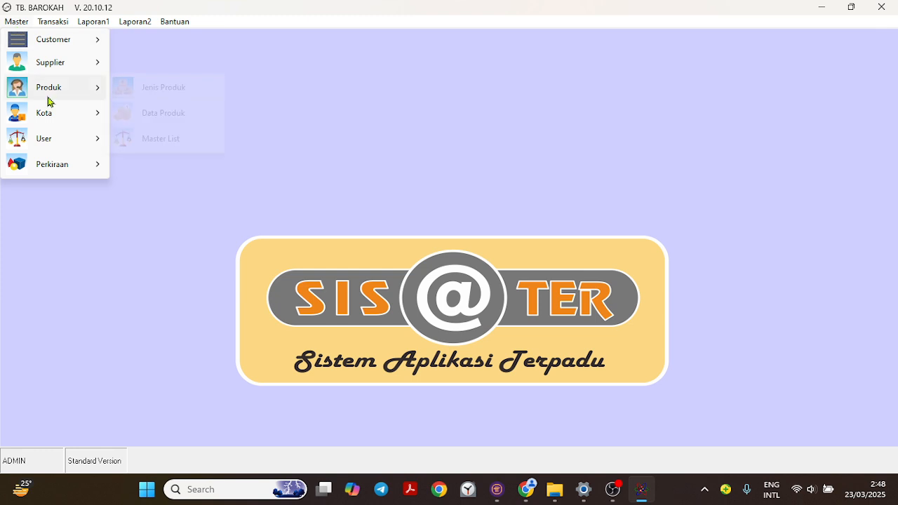
{"action": "mouse_move", "coordinate": [61, 139]}
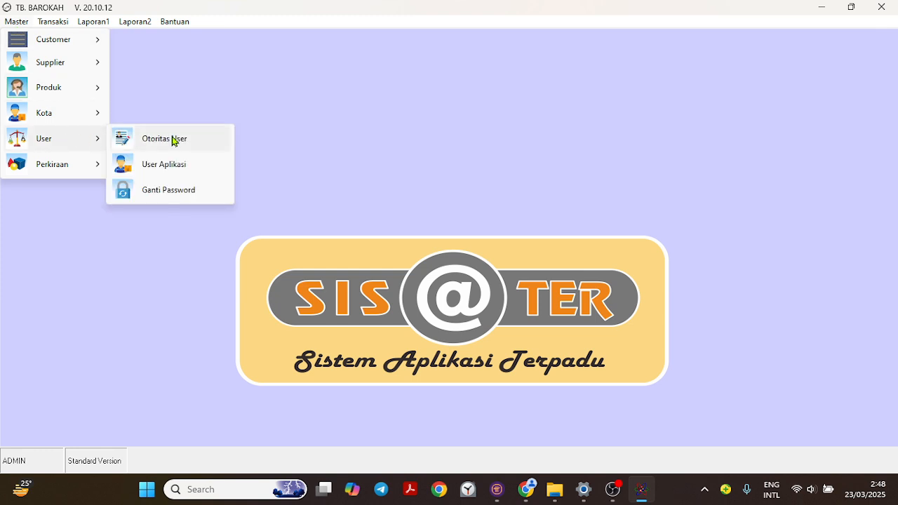
{"action": "mouse_move", "coordinate": [56, 165]}
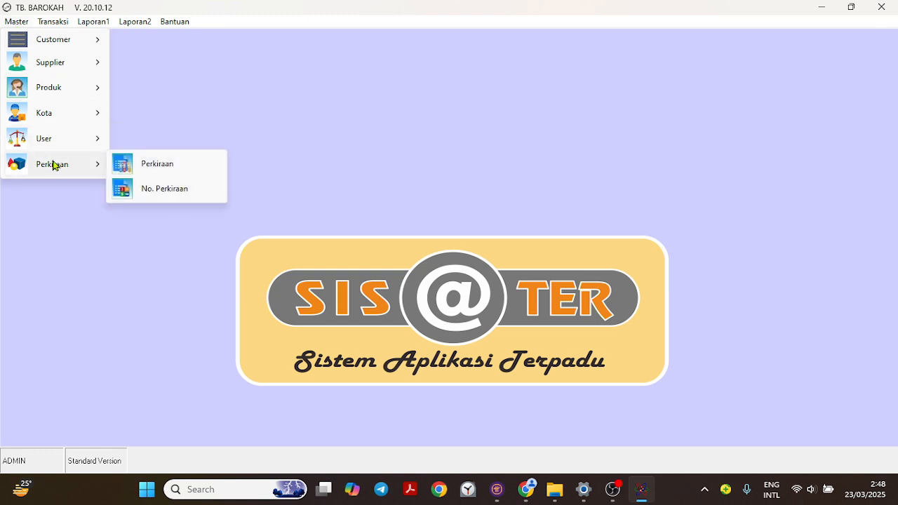
{"action": "left_click", "coordinate": [176, 165]}
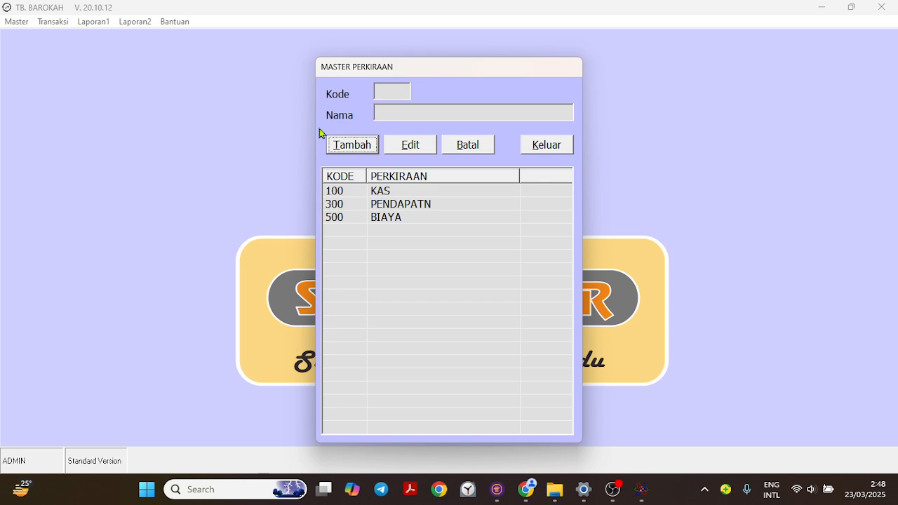
{"action": "double_click", "coordinate": [381, 205]}
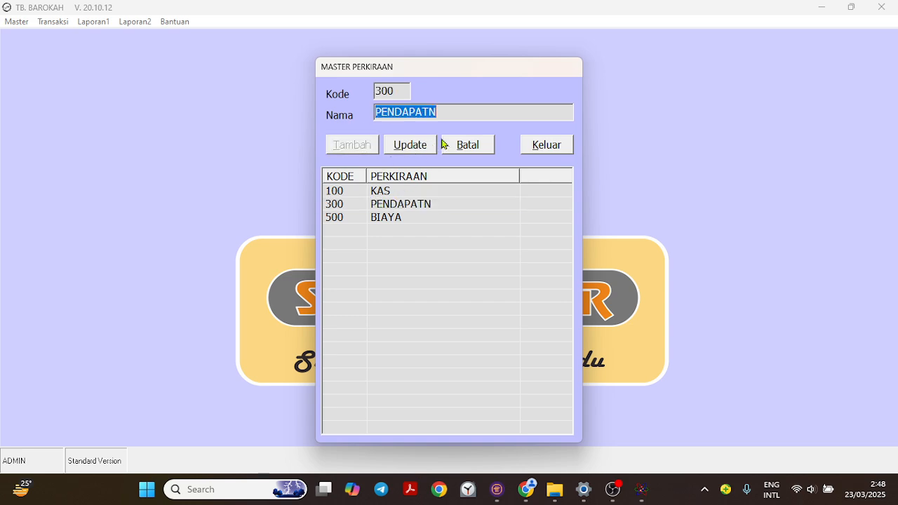
{"action": "left_click", "coordinate": [464, 144]}
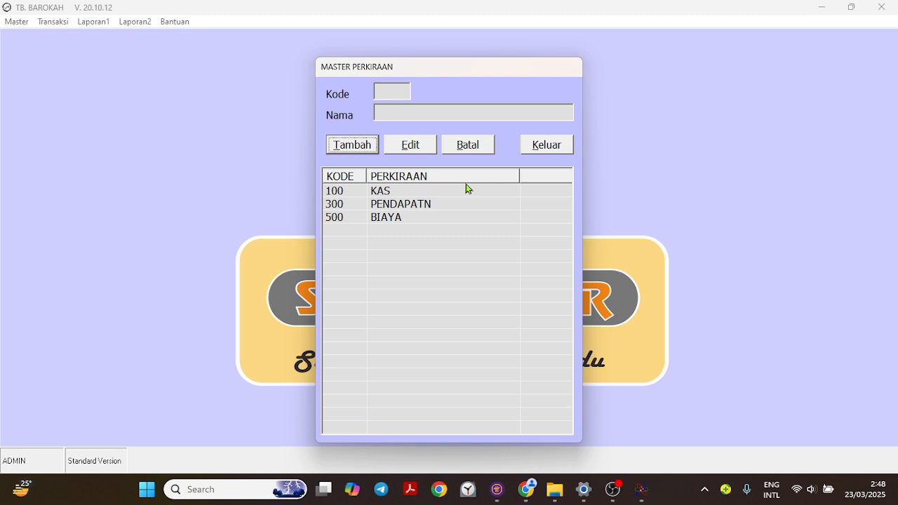
- Add a perkiraan with code 400 and name PEMBELIAN, save it and close the Master Perkiraan form
{"action": "left_click", "coordinate": [349, 144]}
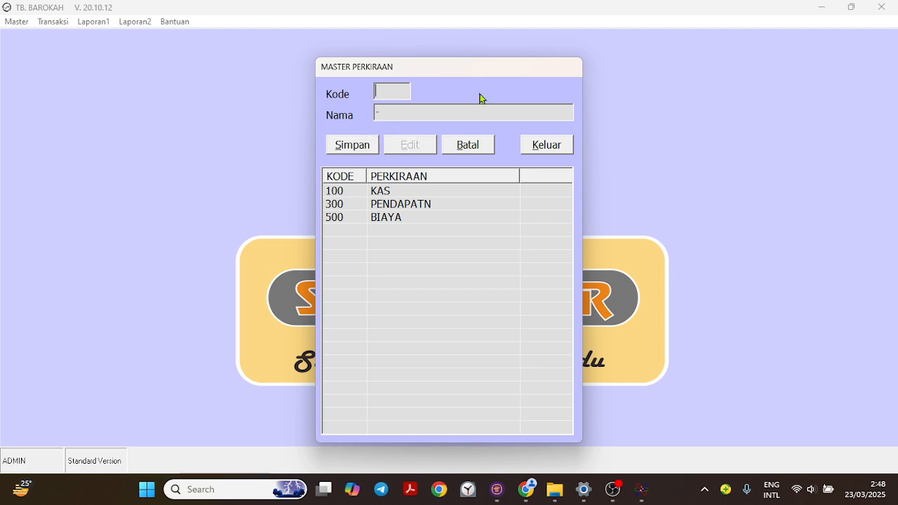
{"action": "type", "text": "400"}
{"action": "key", "text": "Return"}
{"action": "type", "text": "PEMBELIAN"}
{"action": "key", "text": "Return"}
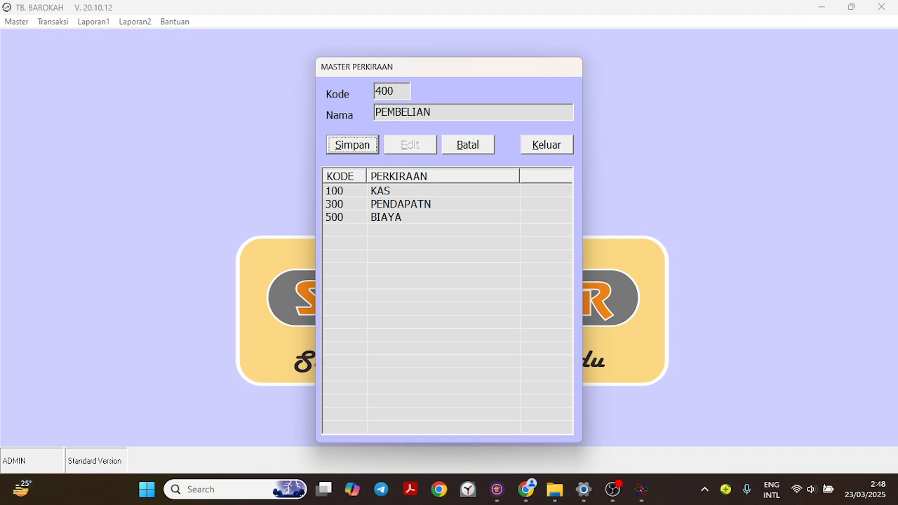
{"action": "key", "text": "Return"}
{"action": "key", "text": "Return"}
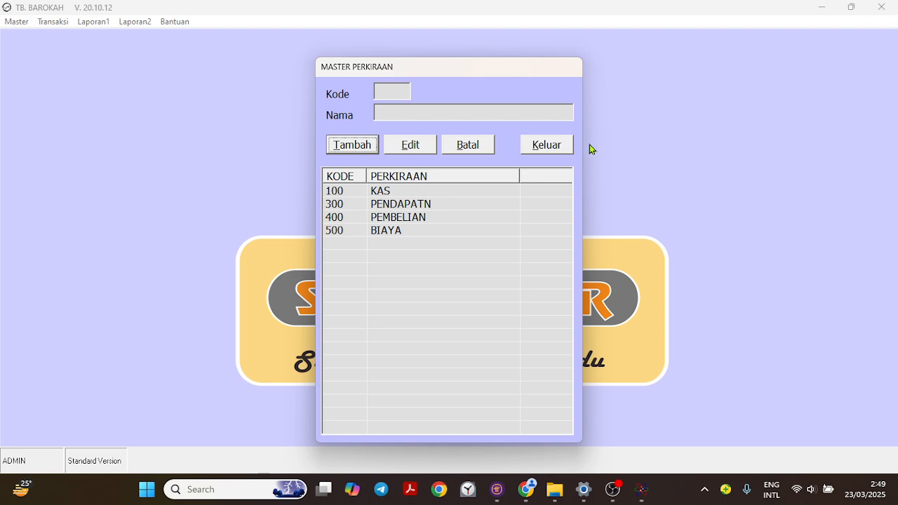
{"action": "left_click", "coordinate": [555, 147]}
- In the No. Perkiraan form, add the account UANG MAKAN under 500 - BIAYA with the suggested number, save it and close the form
{"action": "left_click", "coordinate": [16, 22]}
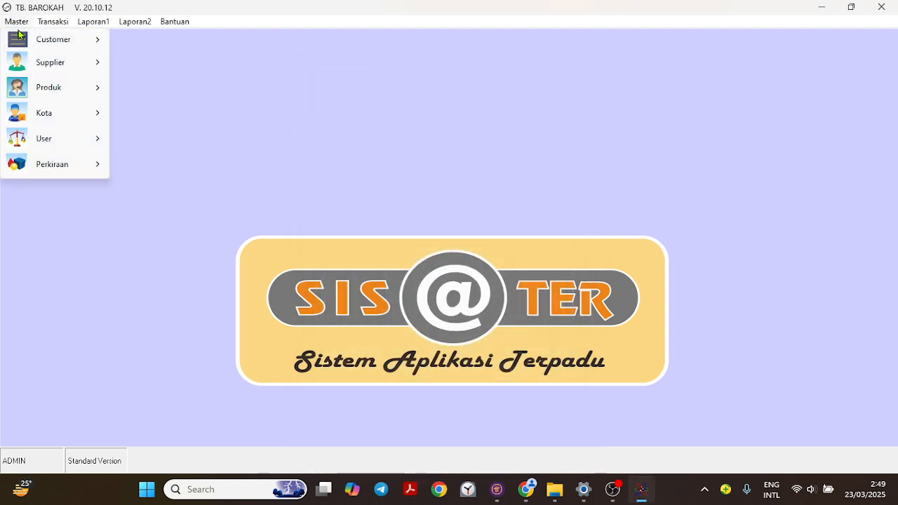
{"action": "mouse_move", "coordinate": [56, 165]}
{"action": "left_click", "coordinate": [164, 190]}
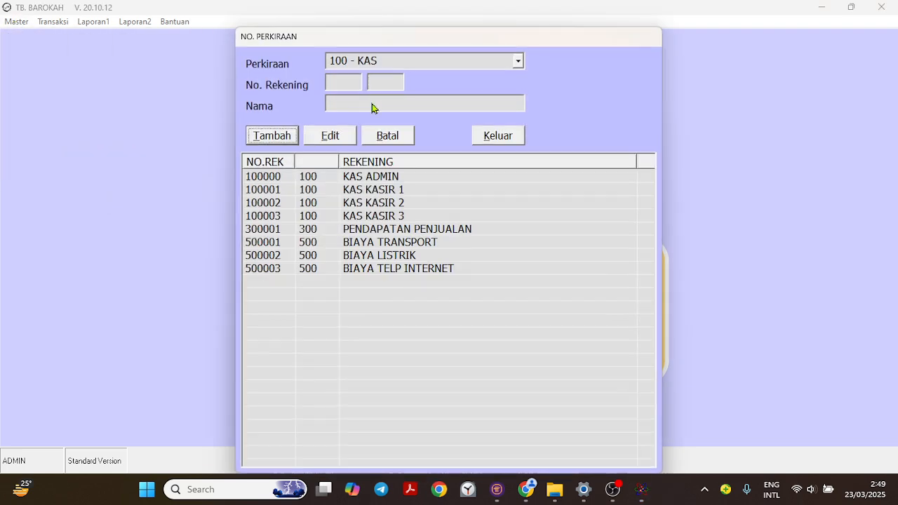
{"action": "left_click", "coordinate": [519, 62]}
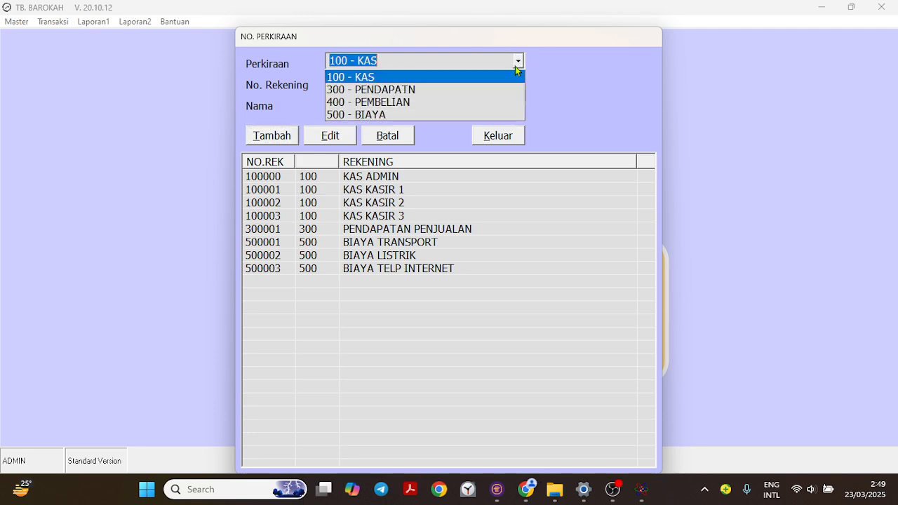
{"action": "left_click", "coordinate": [406, 116]}
{"action": "left_click", "coordinate": [274, 135]}
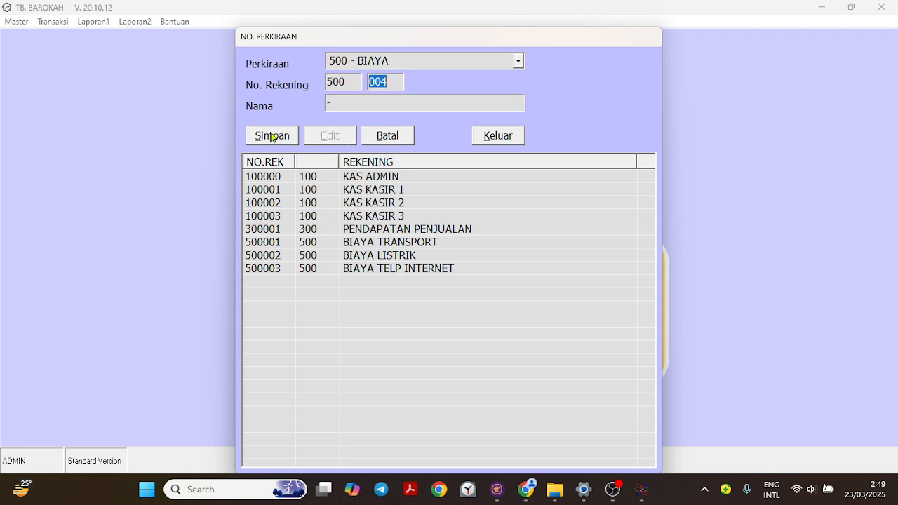
{"action": "key", "text": "Return"}
{"action": "type", "text": "UANG MAKAN"}
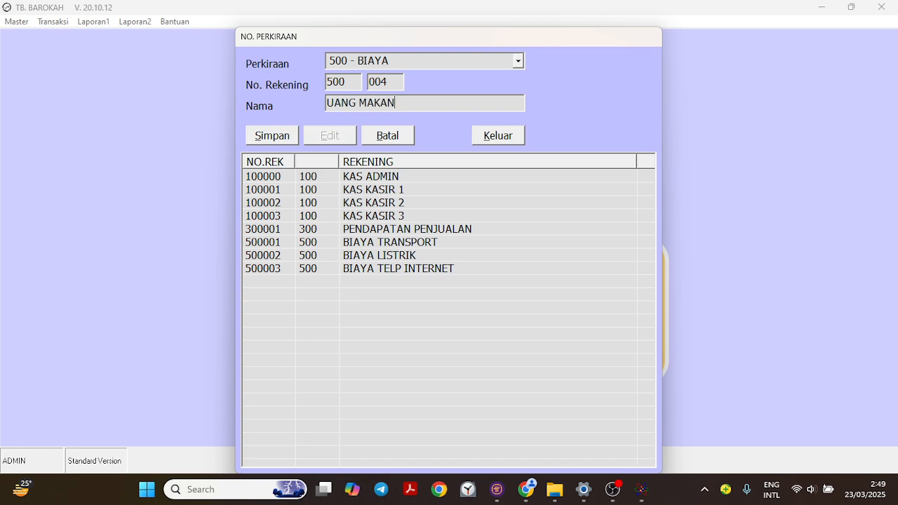
{"action": "key", "text": "Return"}
{"action": "key", "text": "Return"}
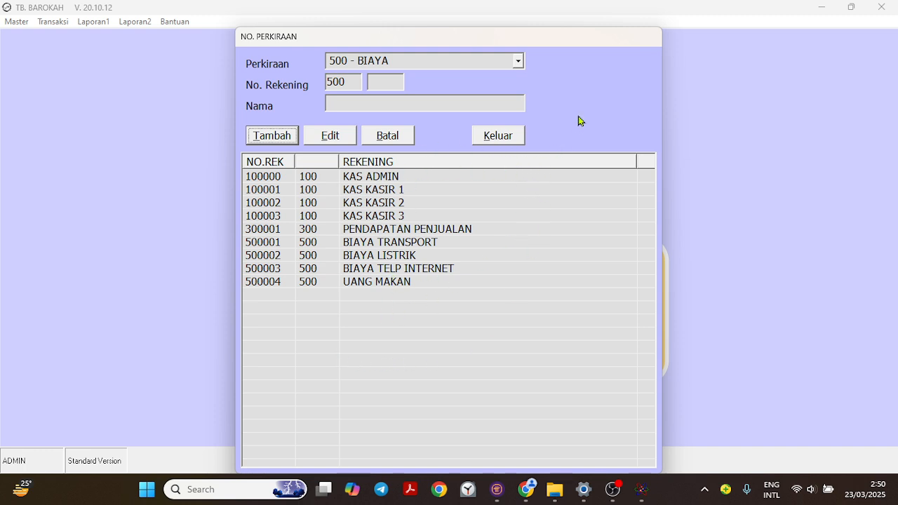
{"action": "left_click", "coordinate": [502, 137]}
{"action": "left_click", "coordinate": [25, 23]}
{"action": "mouse_move", "coordinate": [29, 46]}
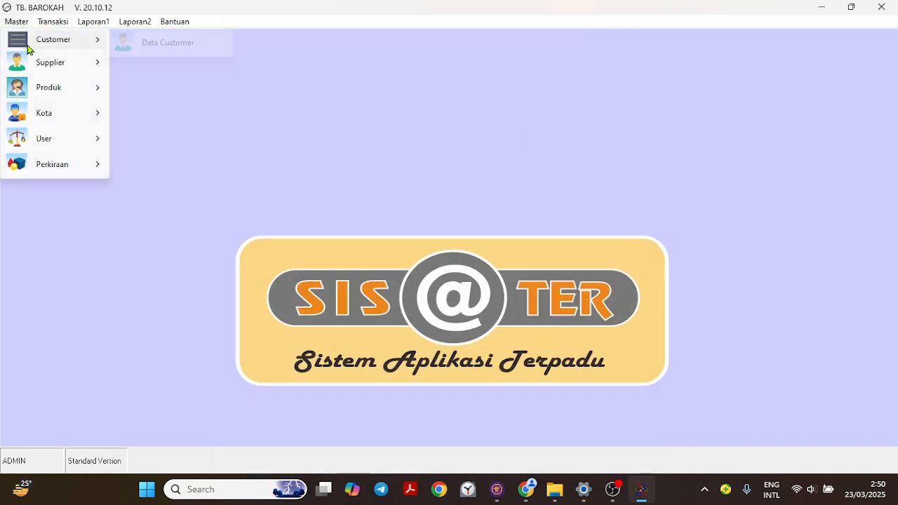
{"action": "mouse_move", "coordinate": [63, 164]}
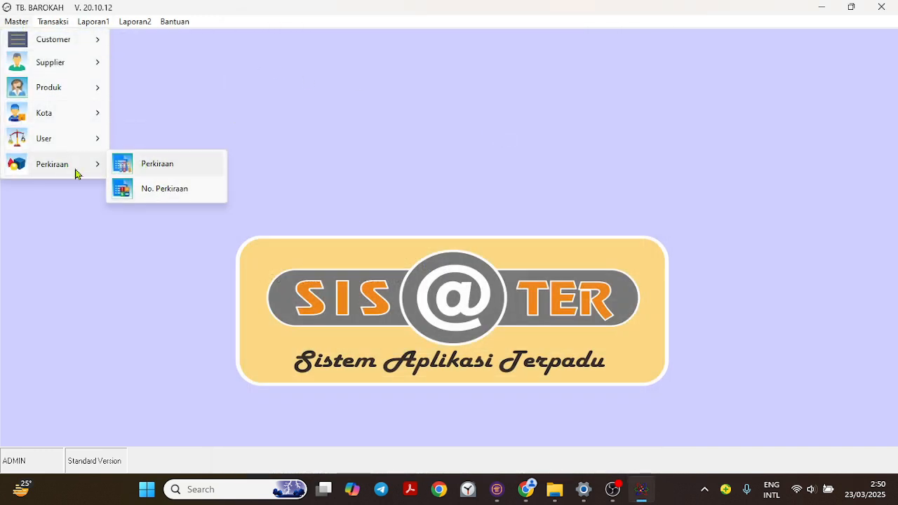